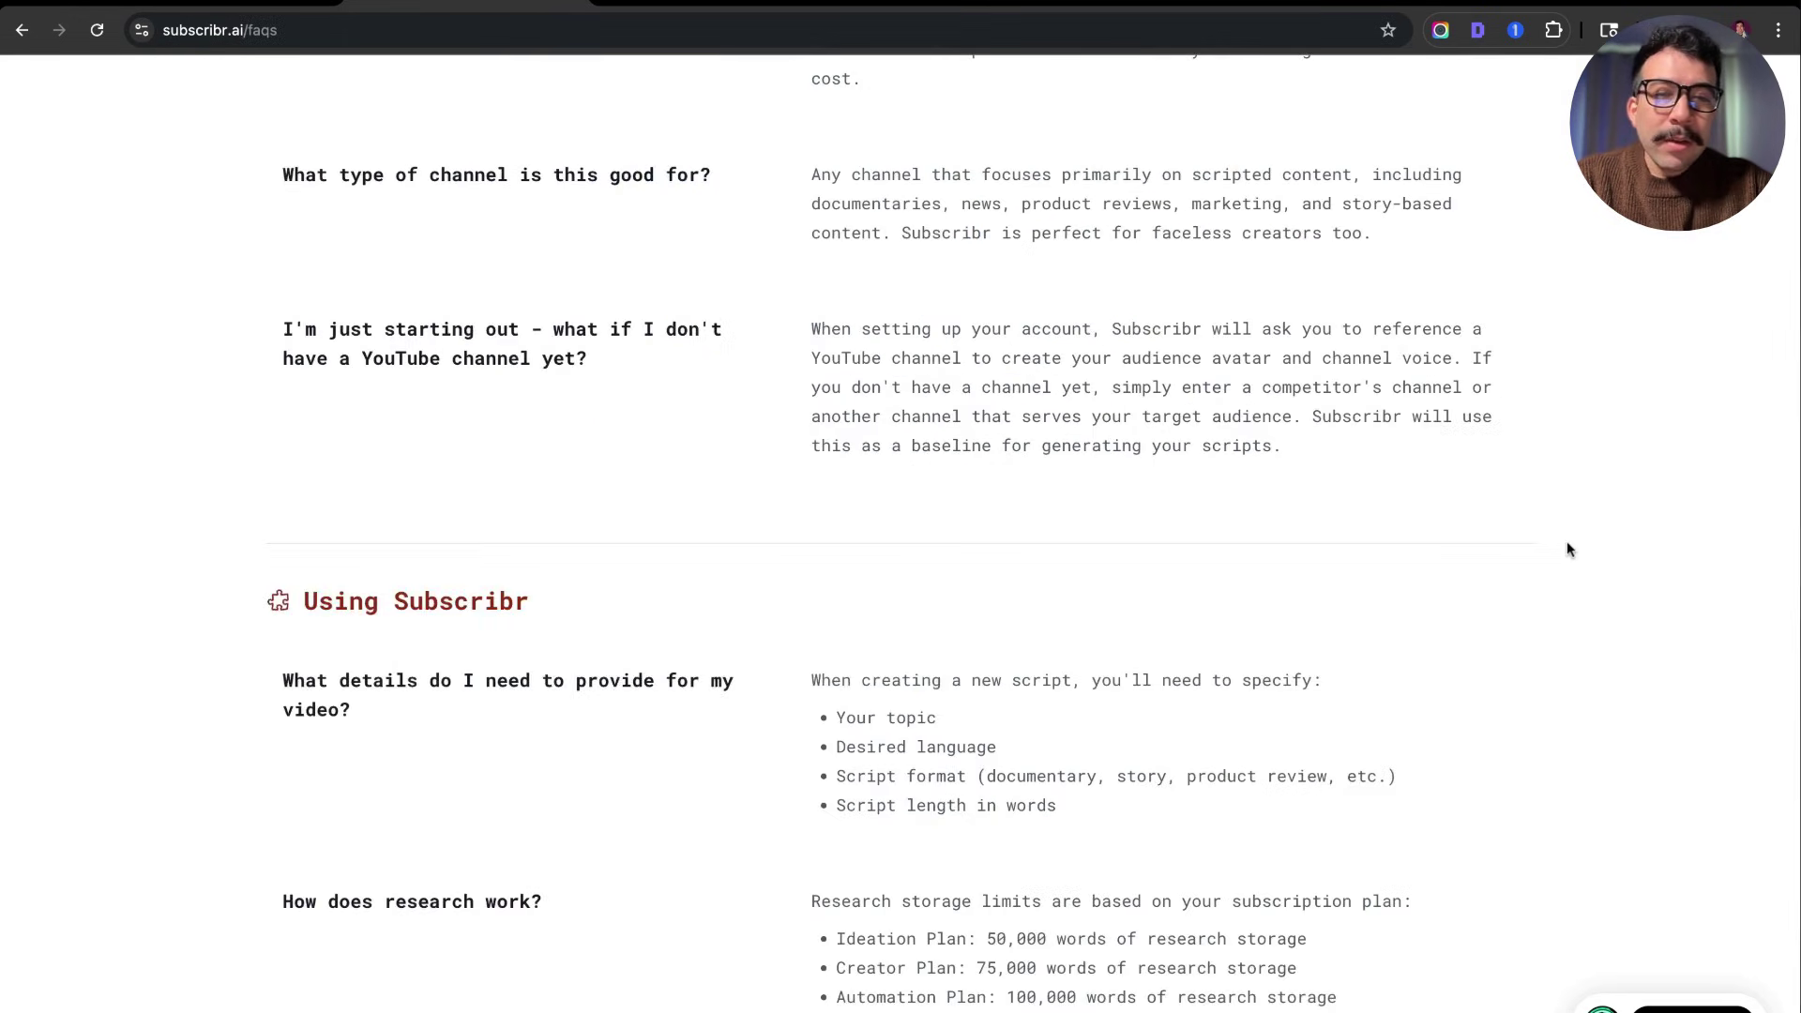
- Read the Examples page intro, including the line about support for over 40 languages
scroll(1566, 548, down, 8)
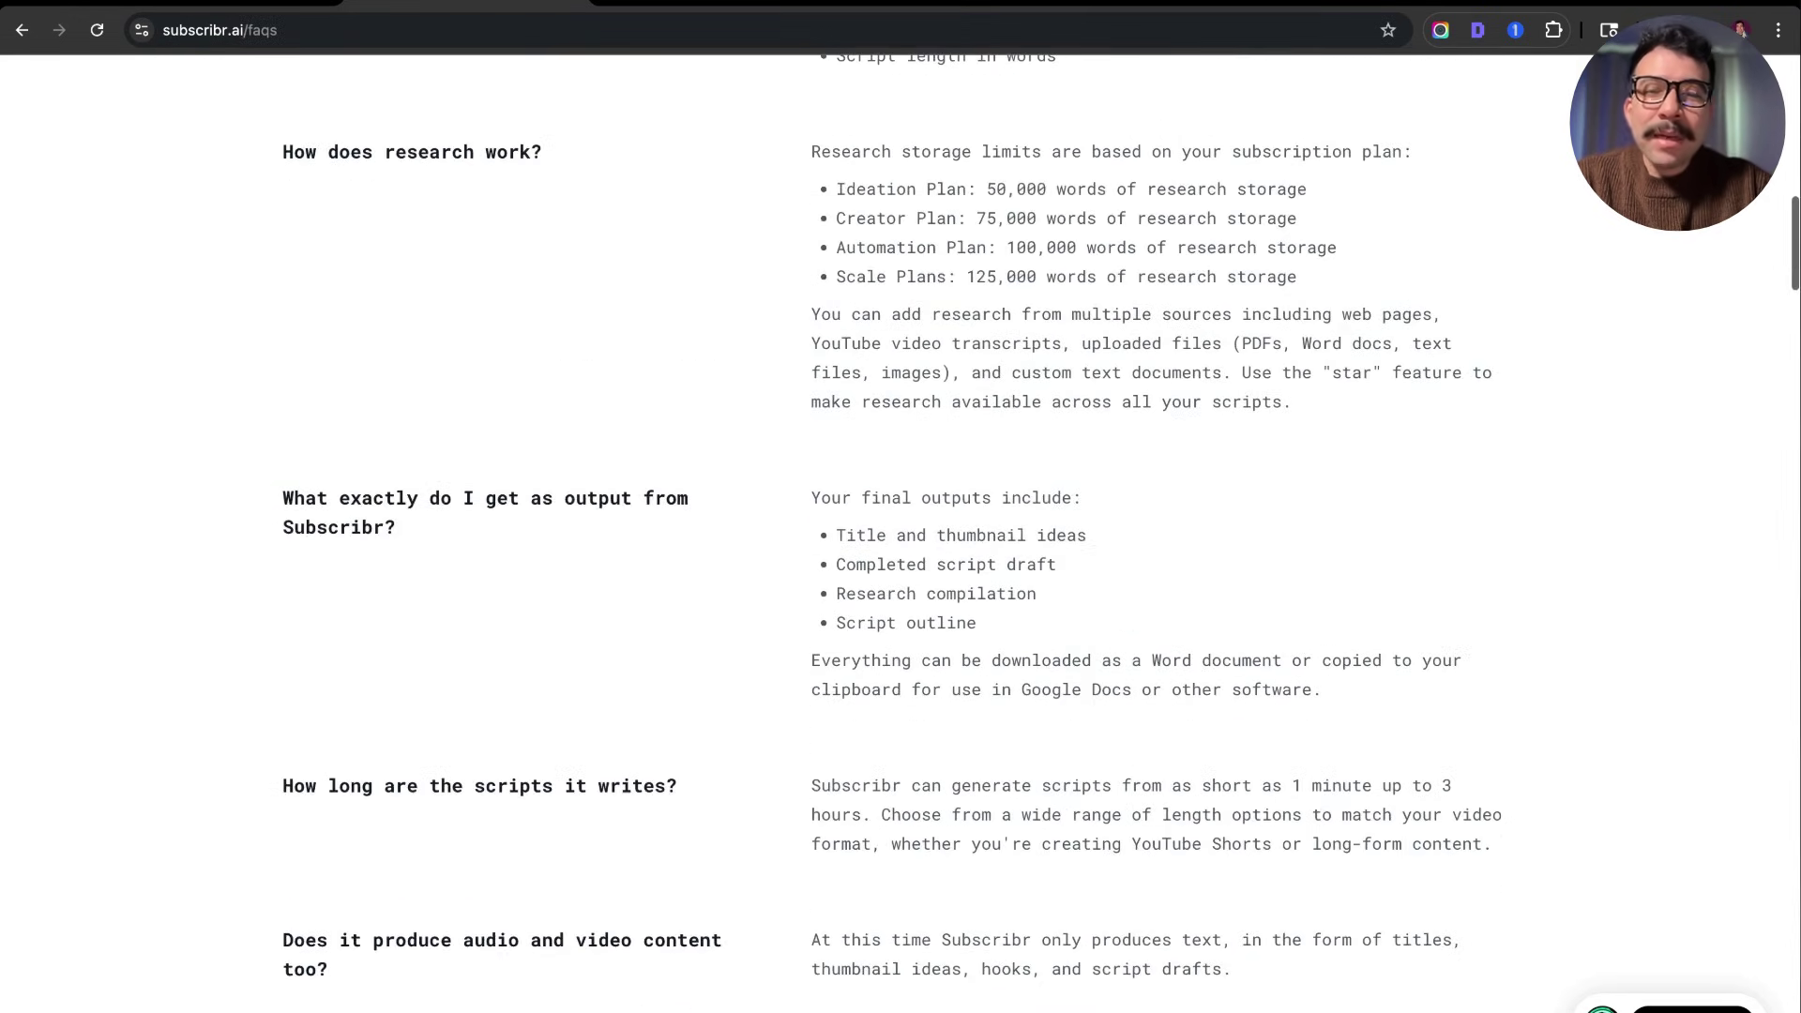
scroll(1039, 532, down, 9)
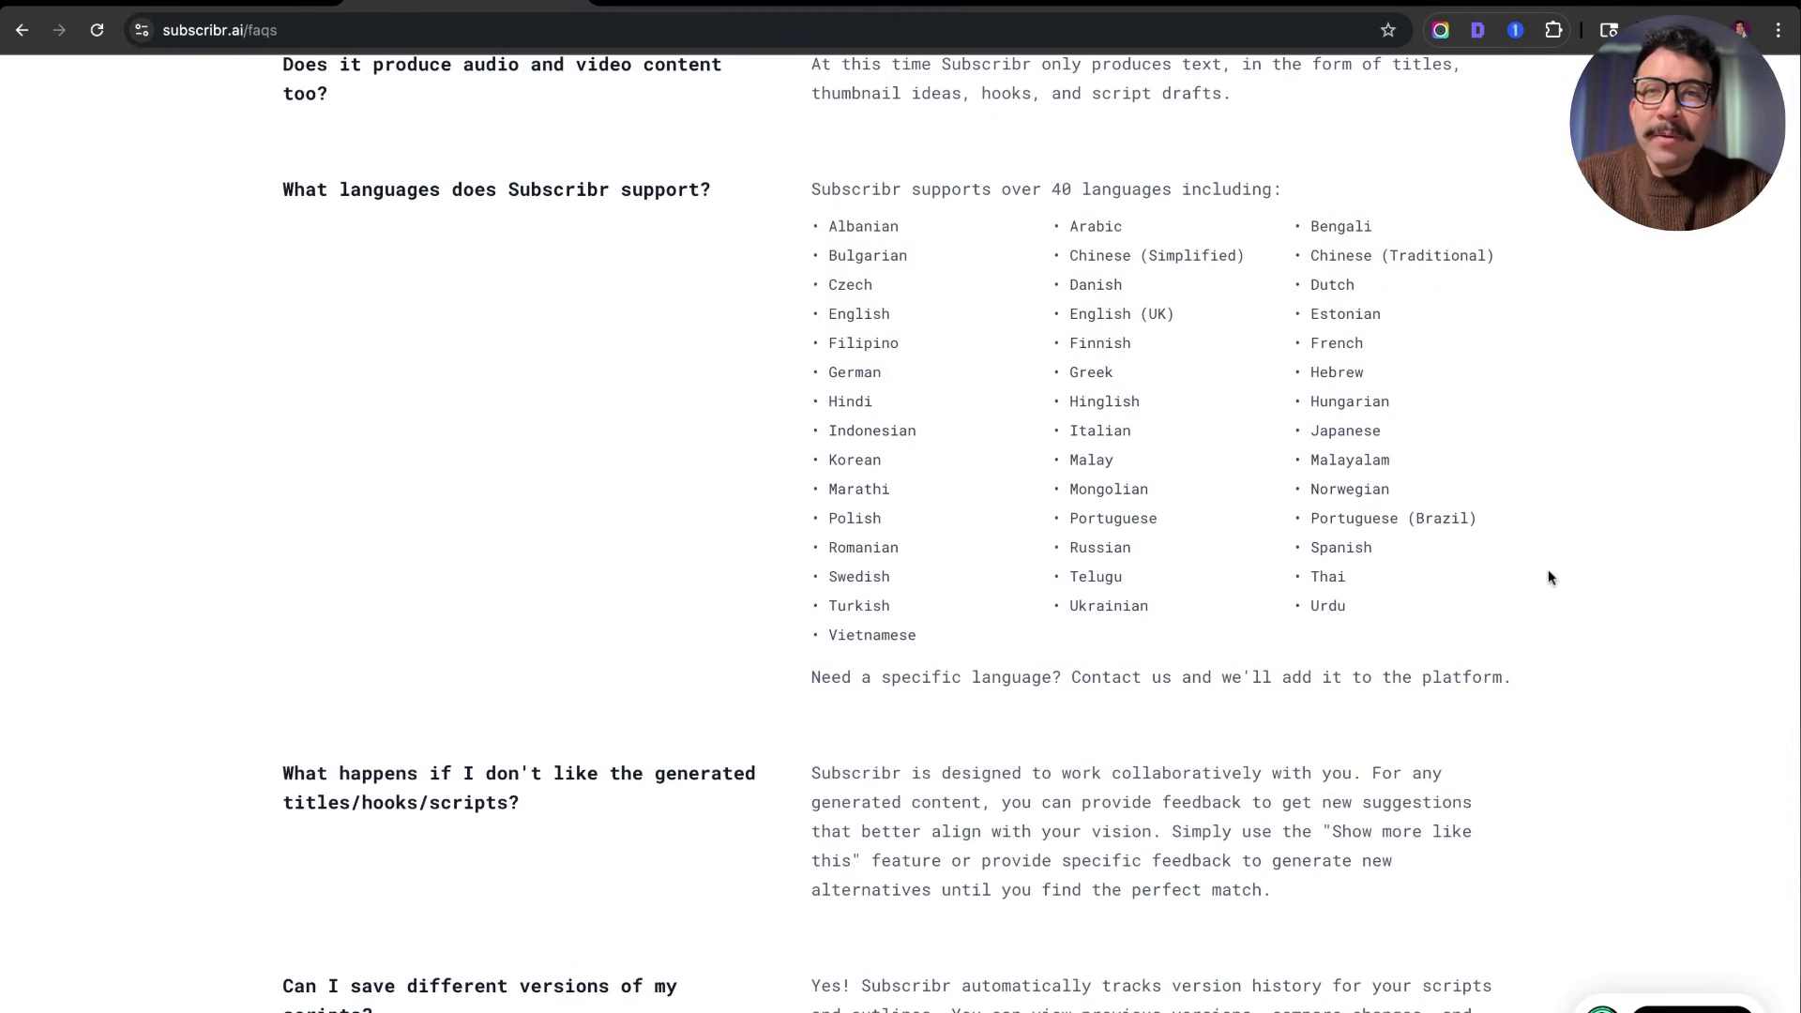
drag(952, 188, 1261, 190)
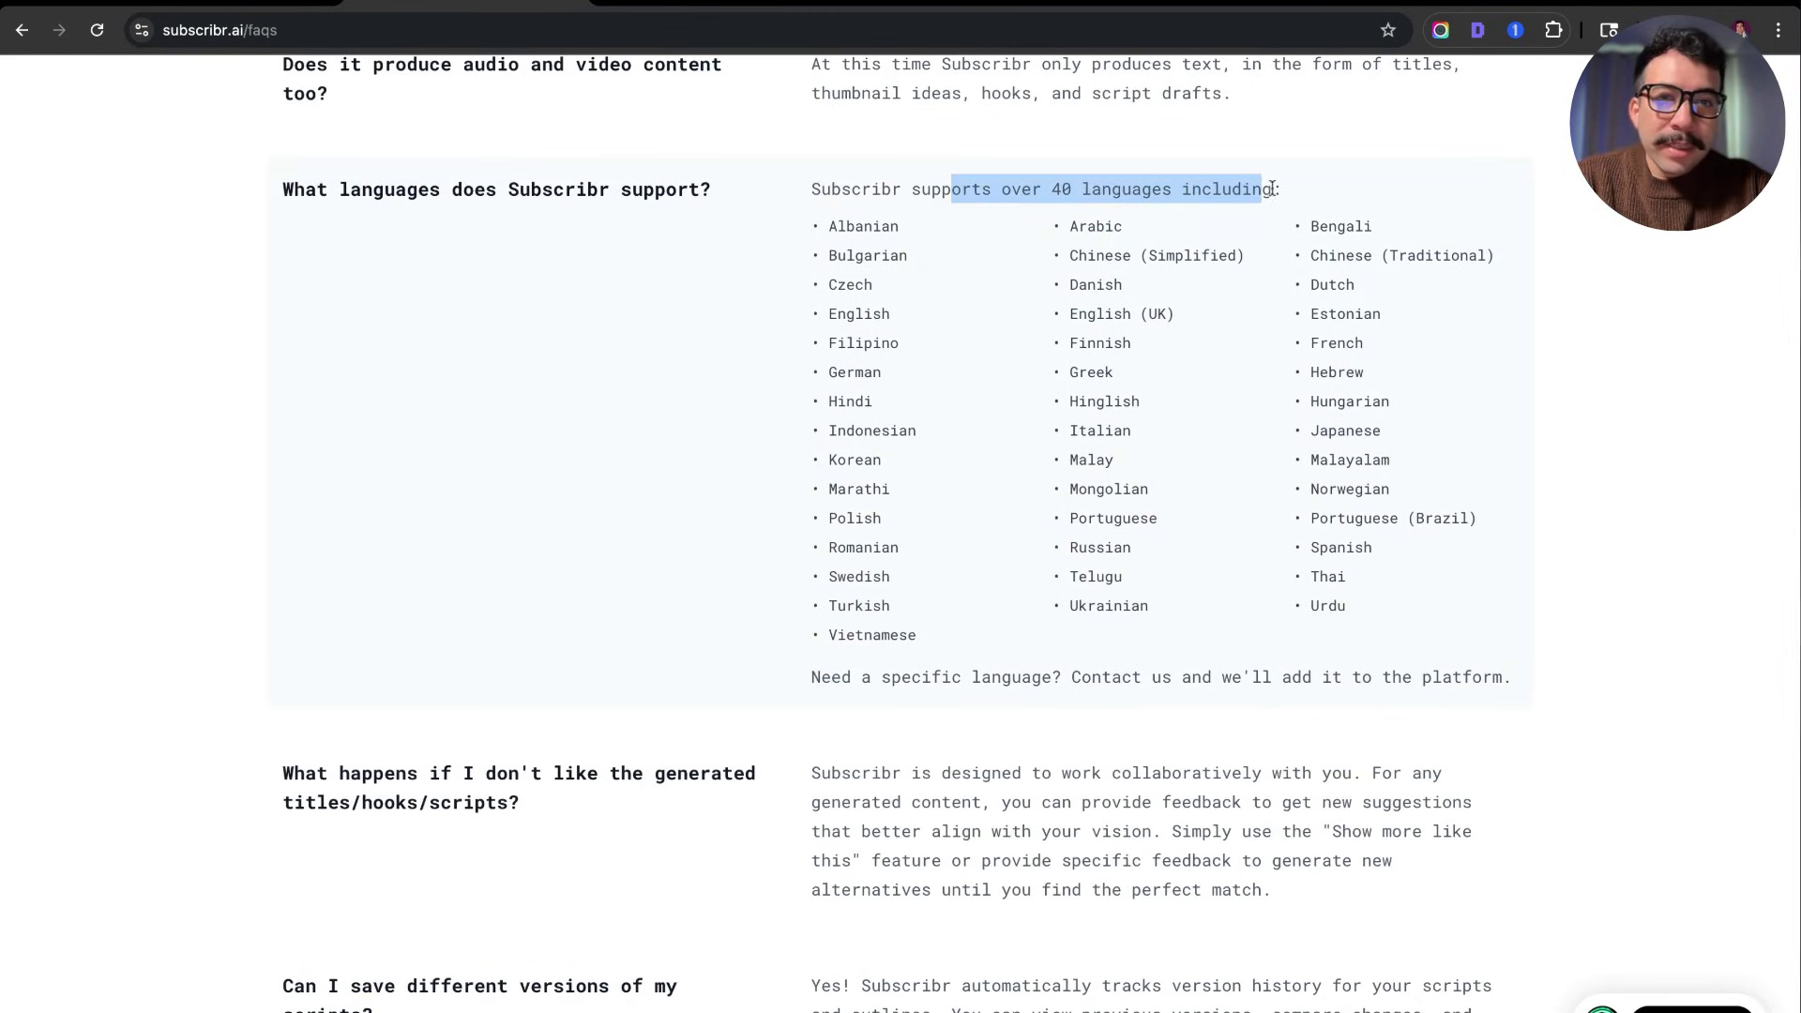
click(1640, 228)
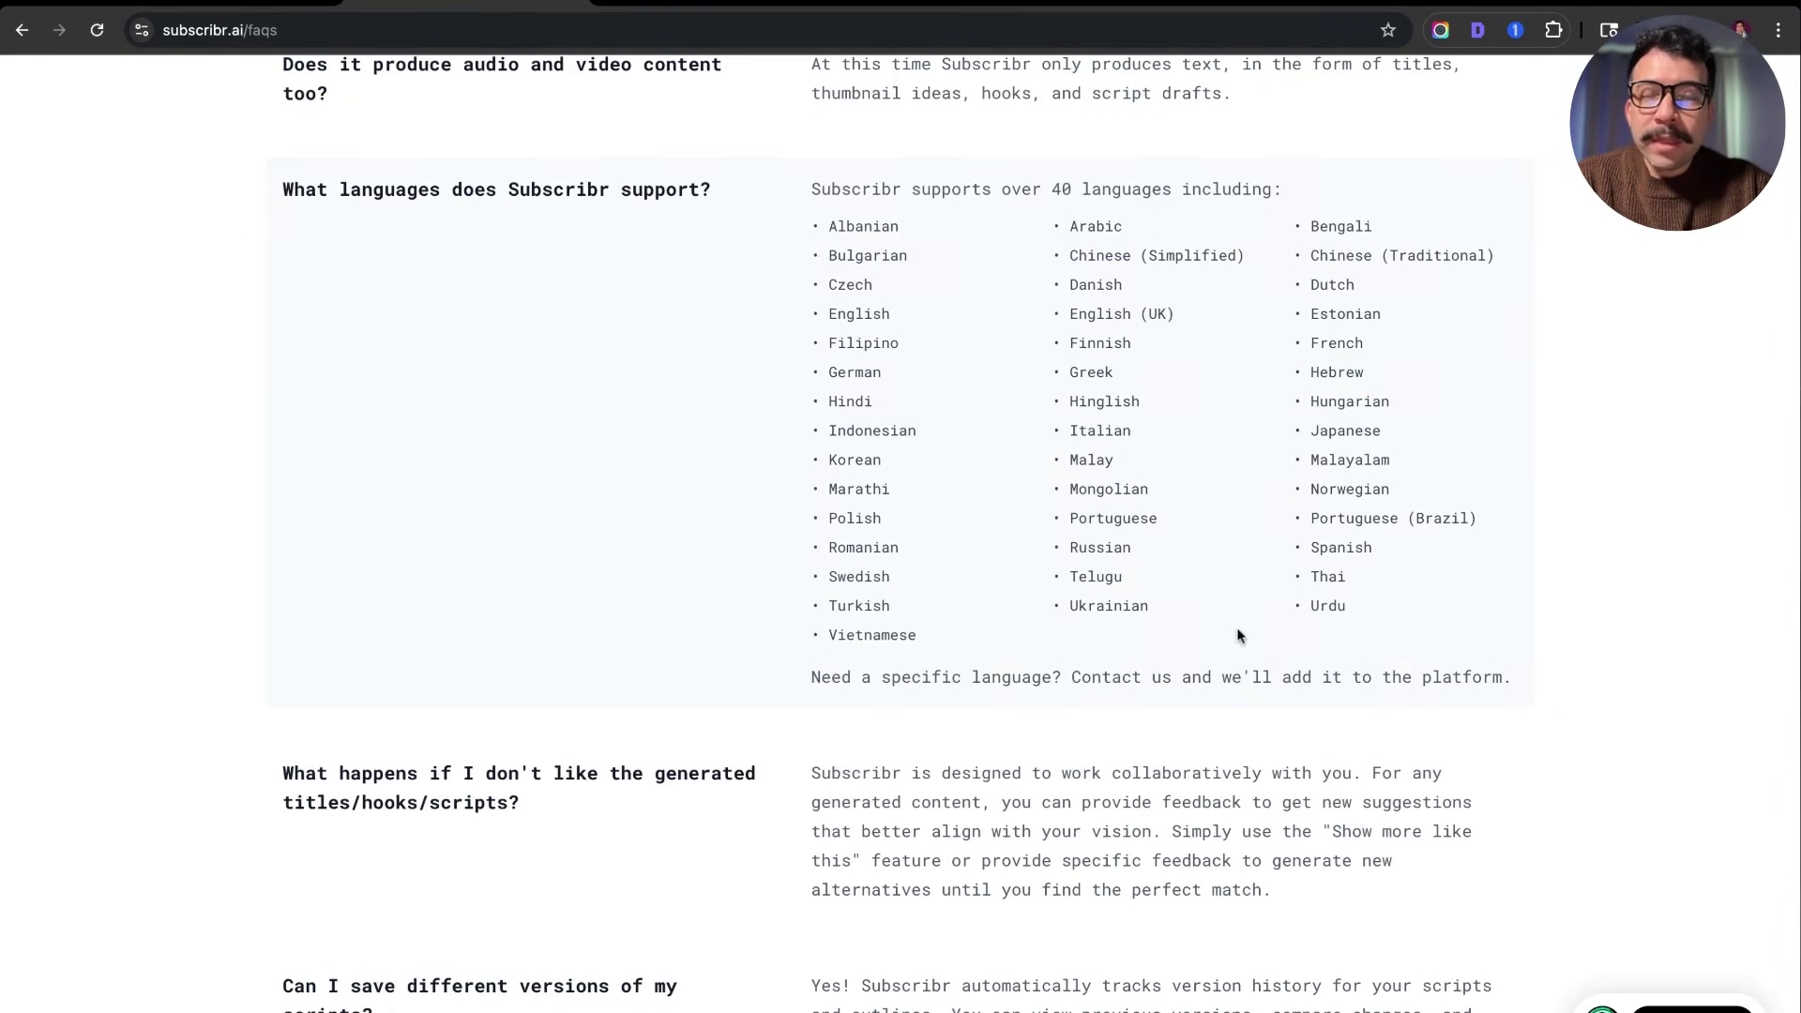
drag(809, 188, 1397, 404)
click(1548, 479)
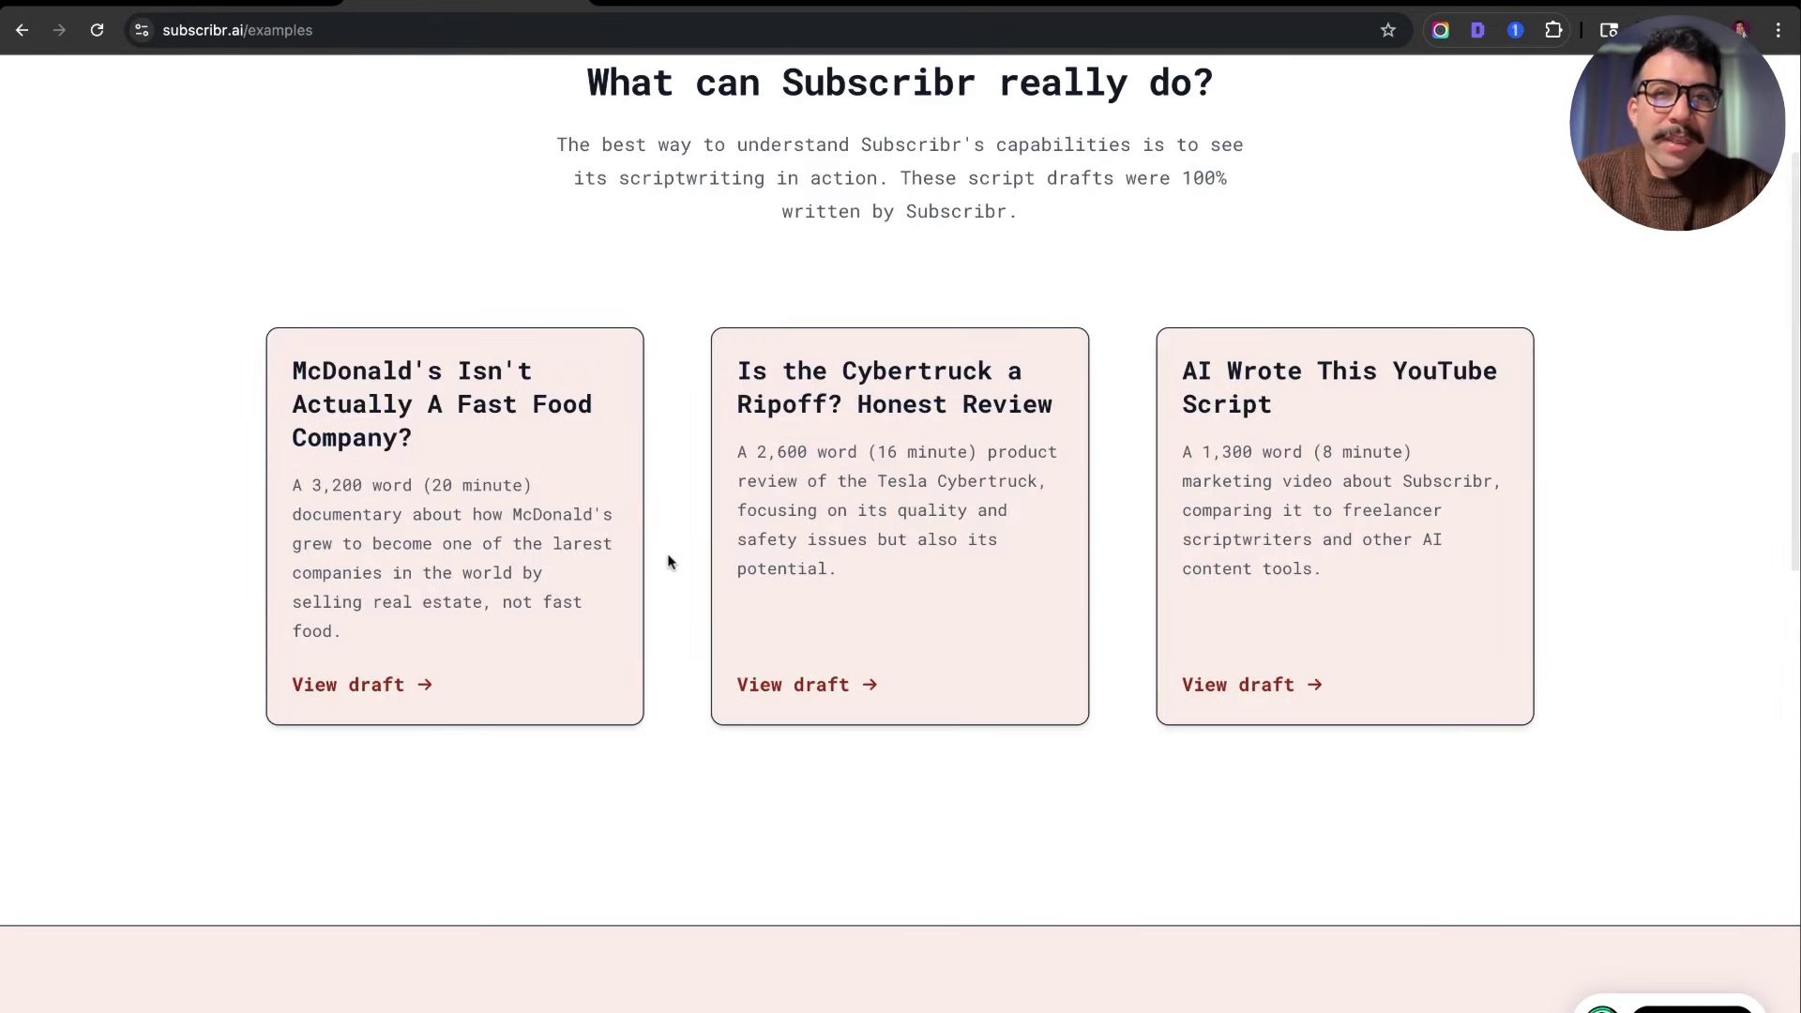
scroll(668, 563, up, 1)
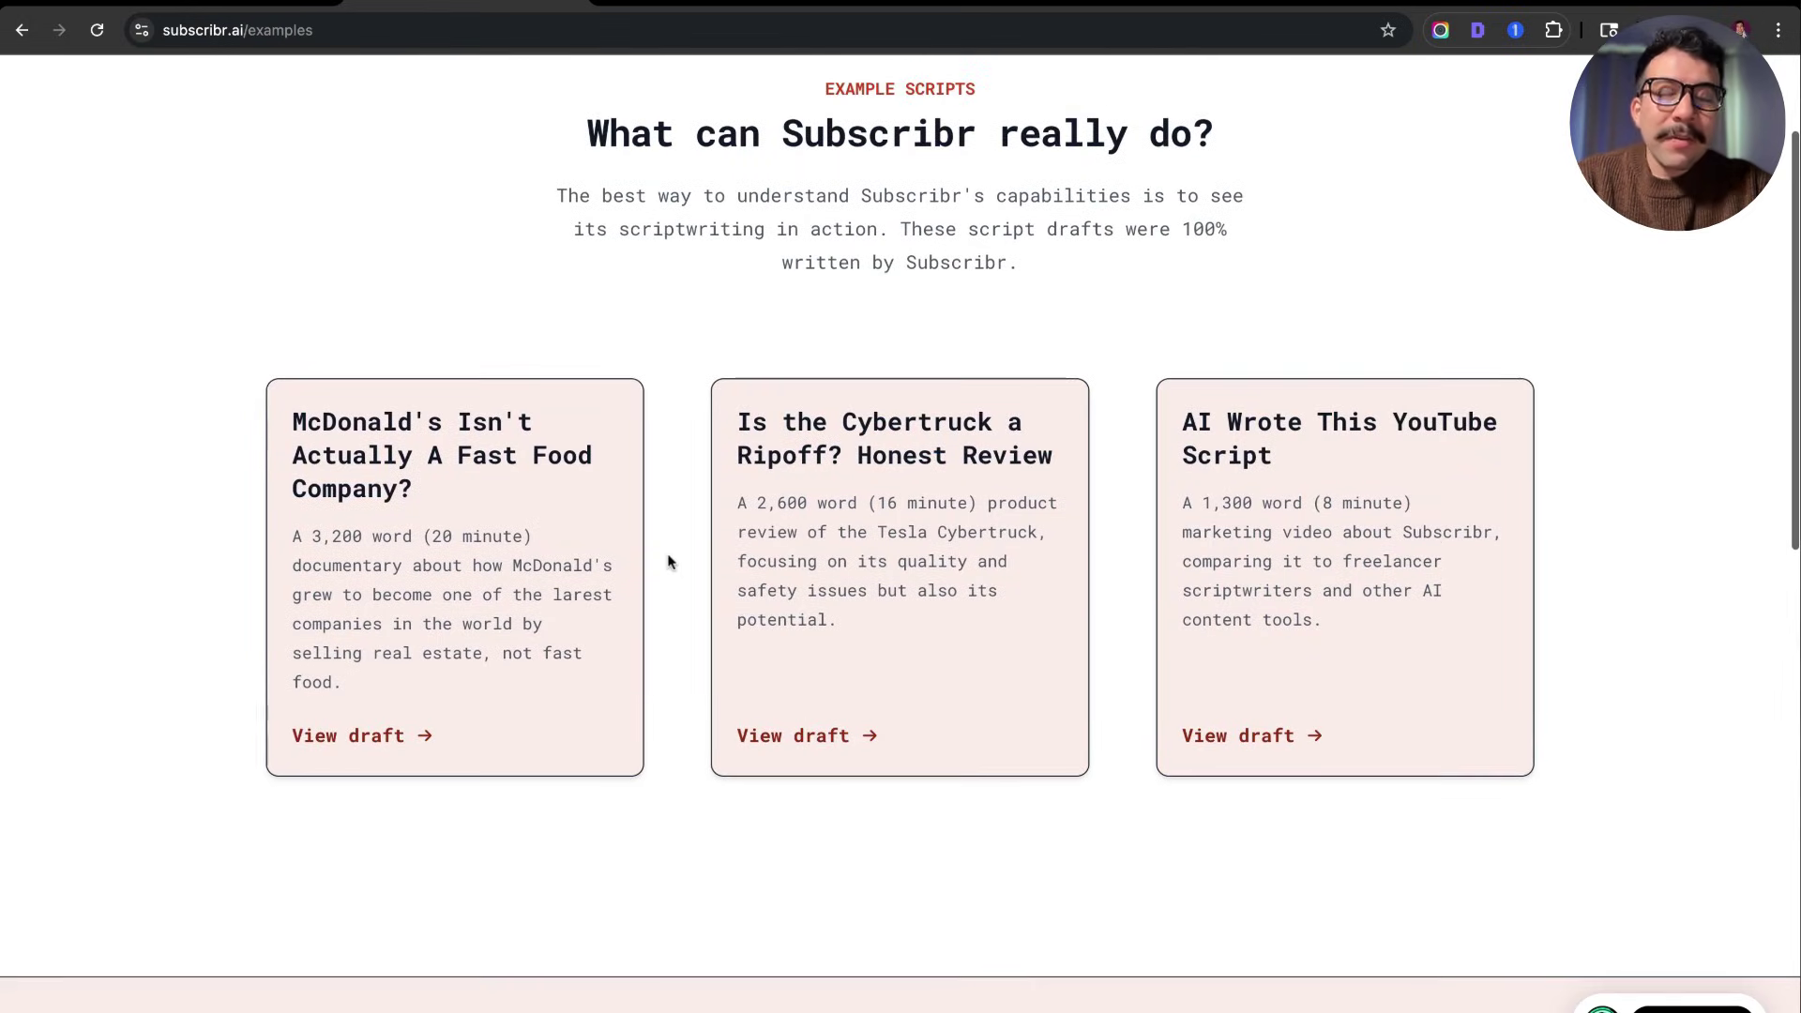
- Open the Cybertruck review example script and read through it to the end
click(841, 746)
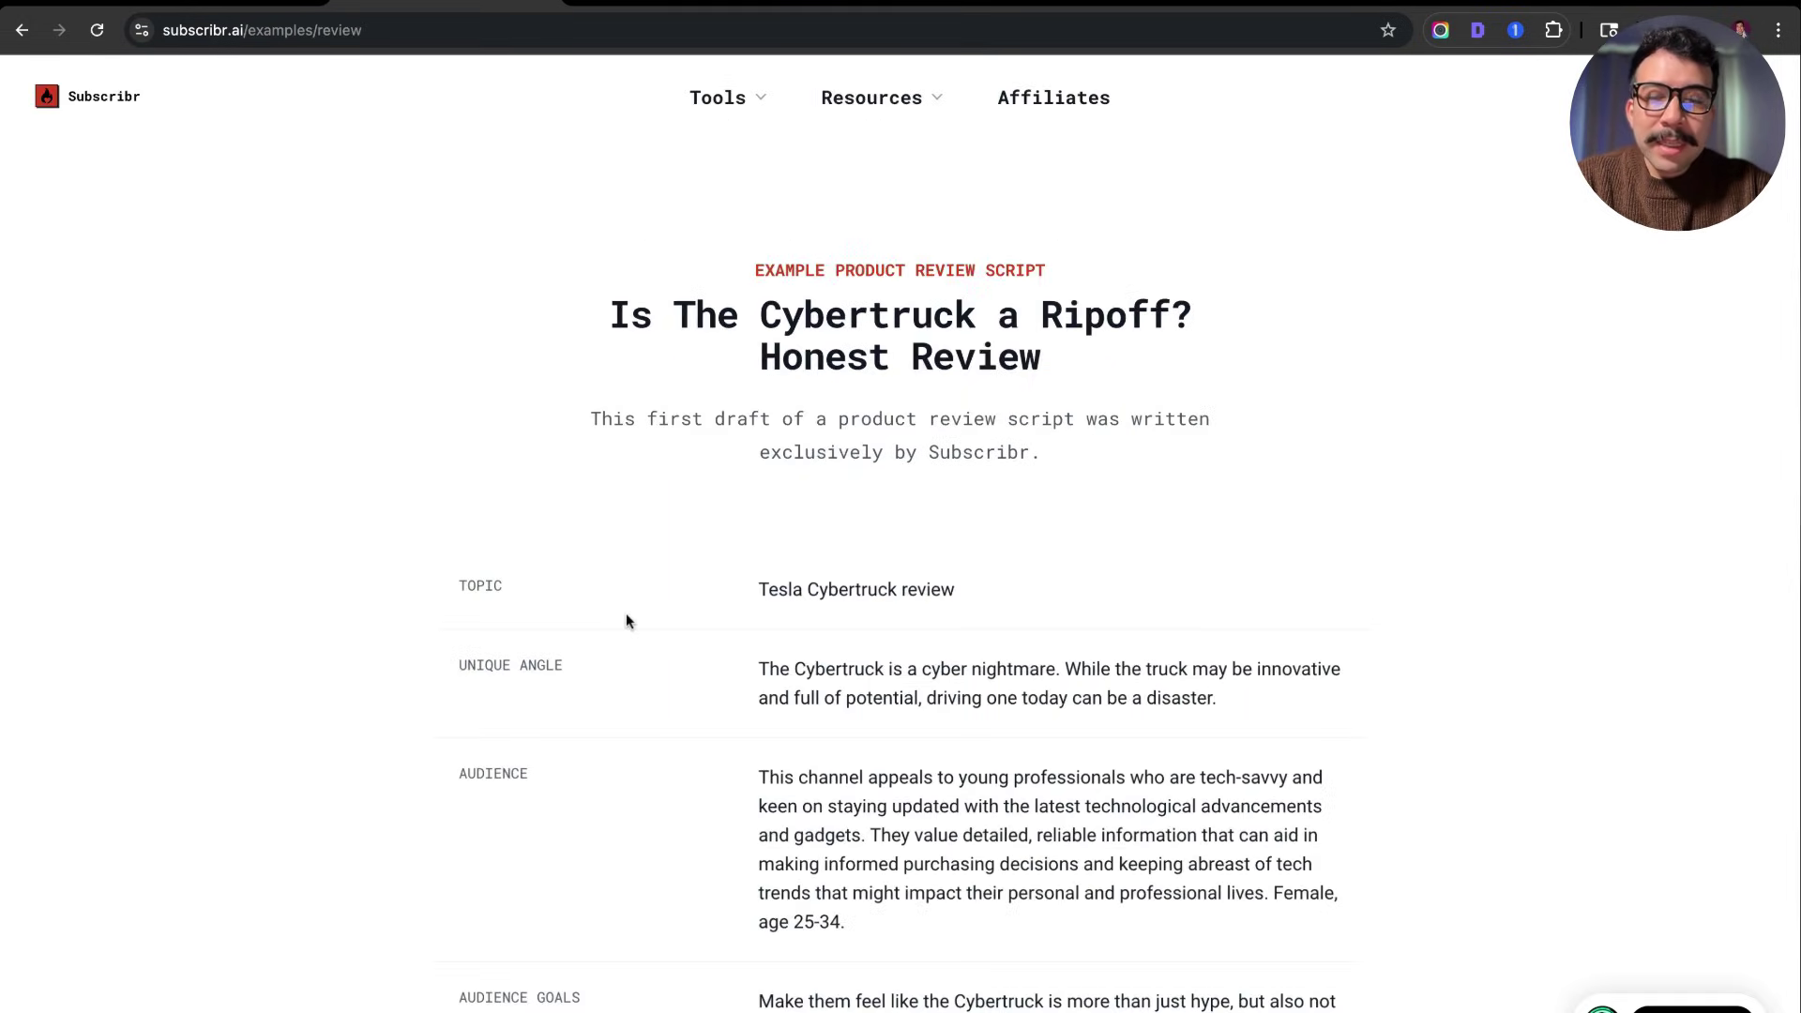
scroll(626, 616, down, 4)
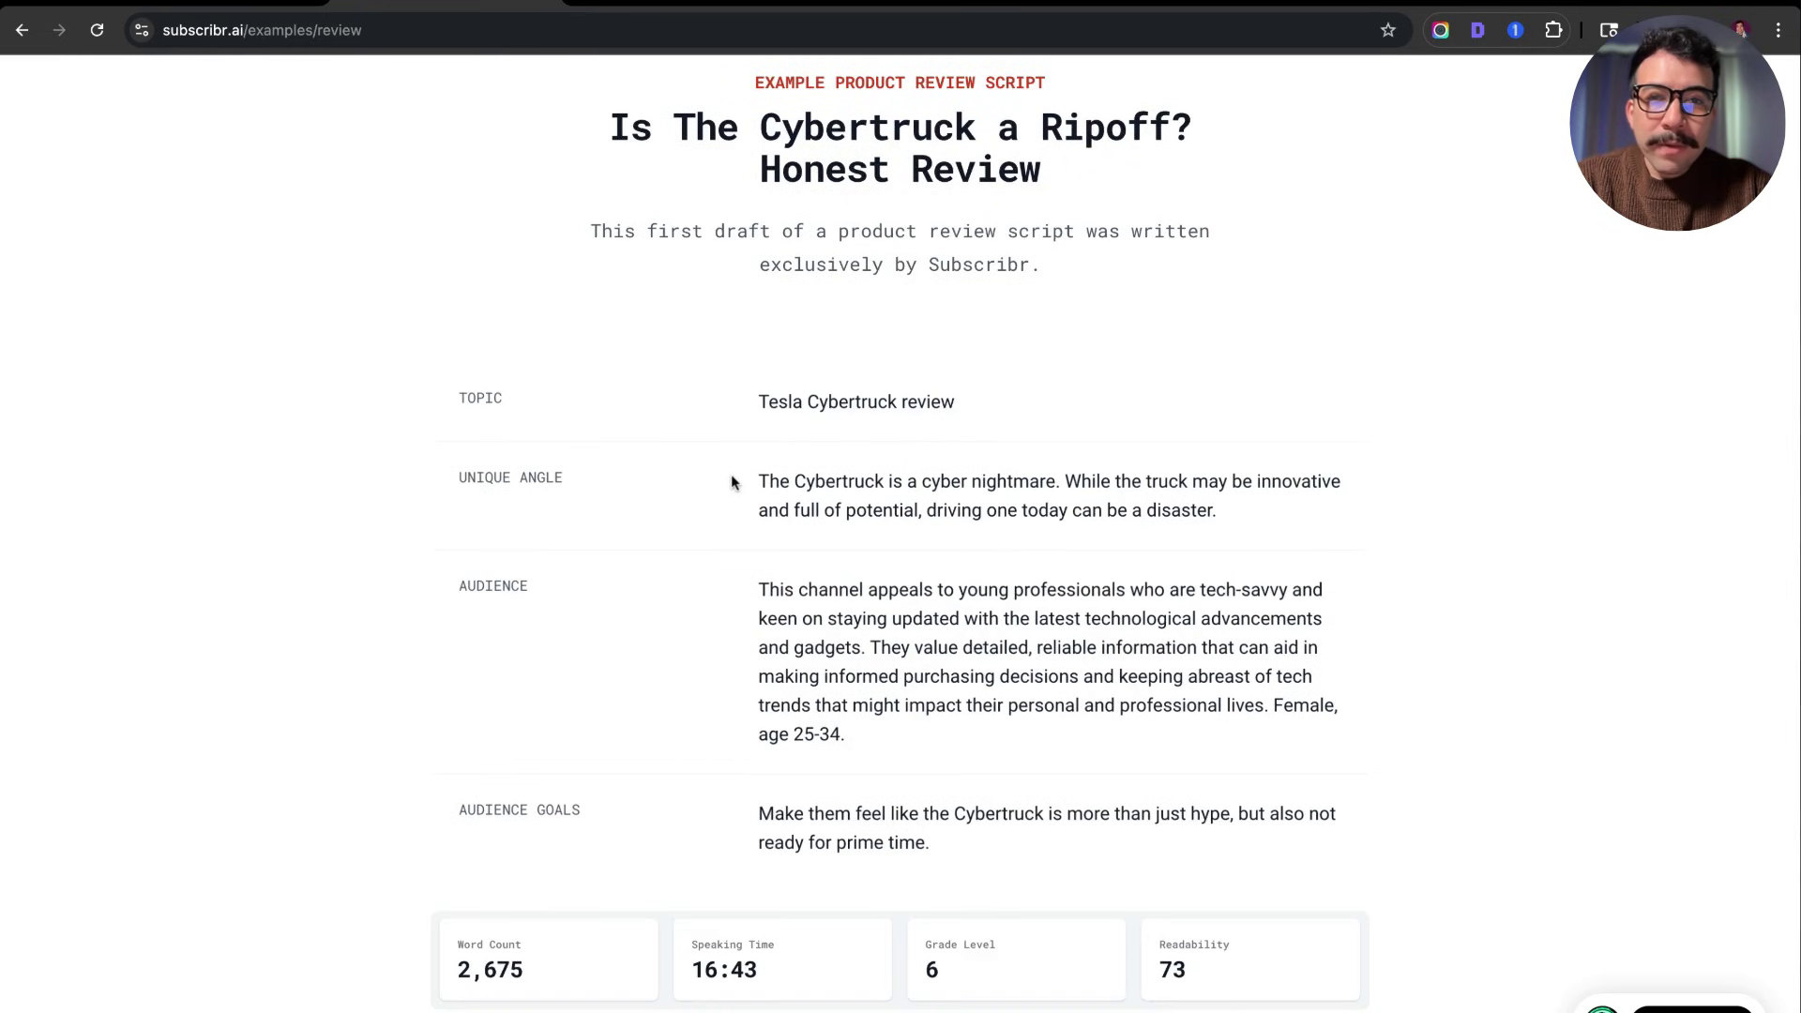
scroll(908, 635, down, 3)
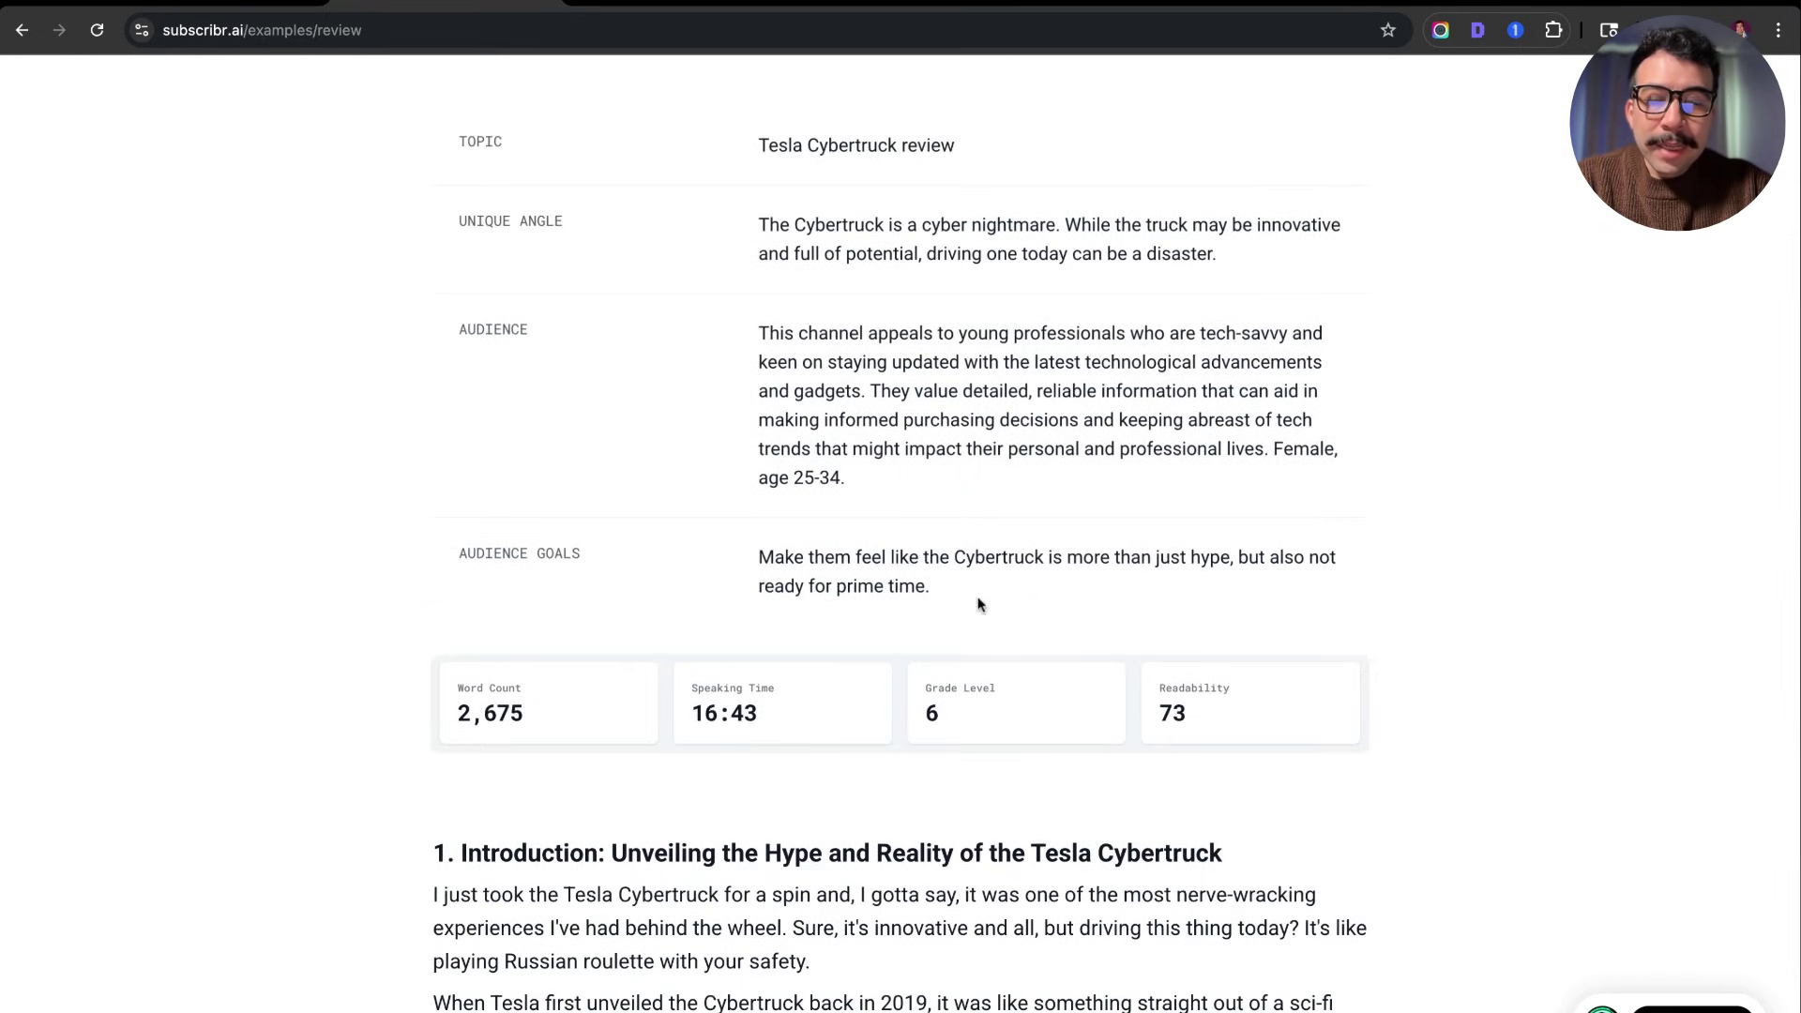
scroll(1460, 595, down, 6)
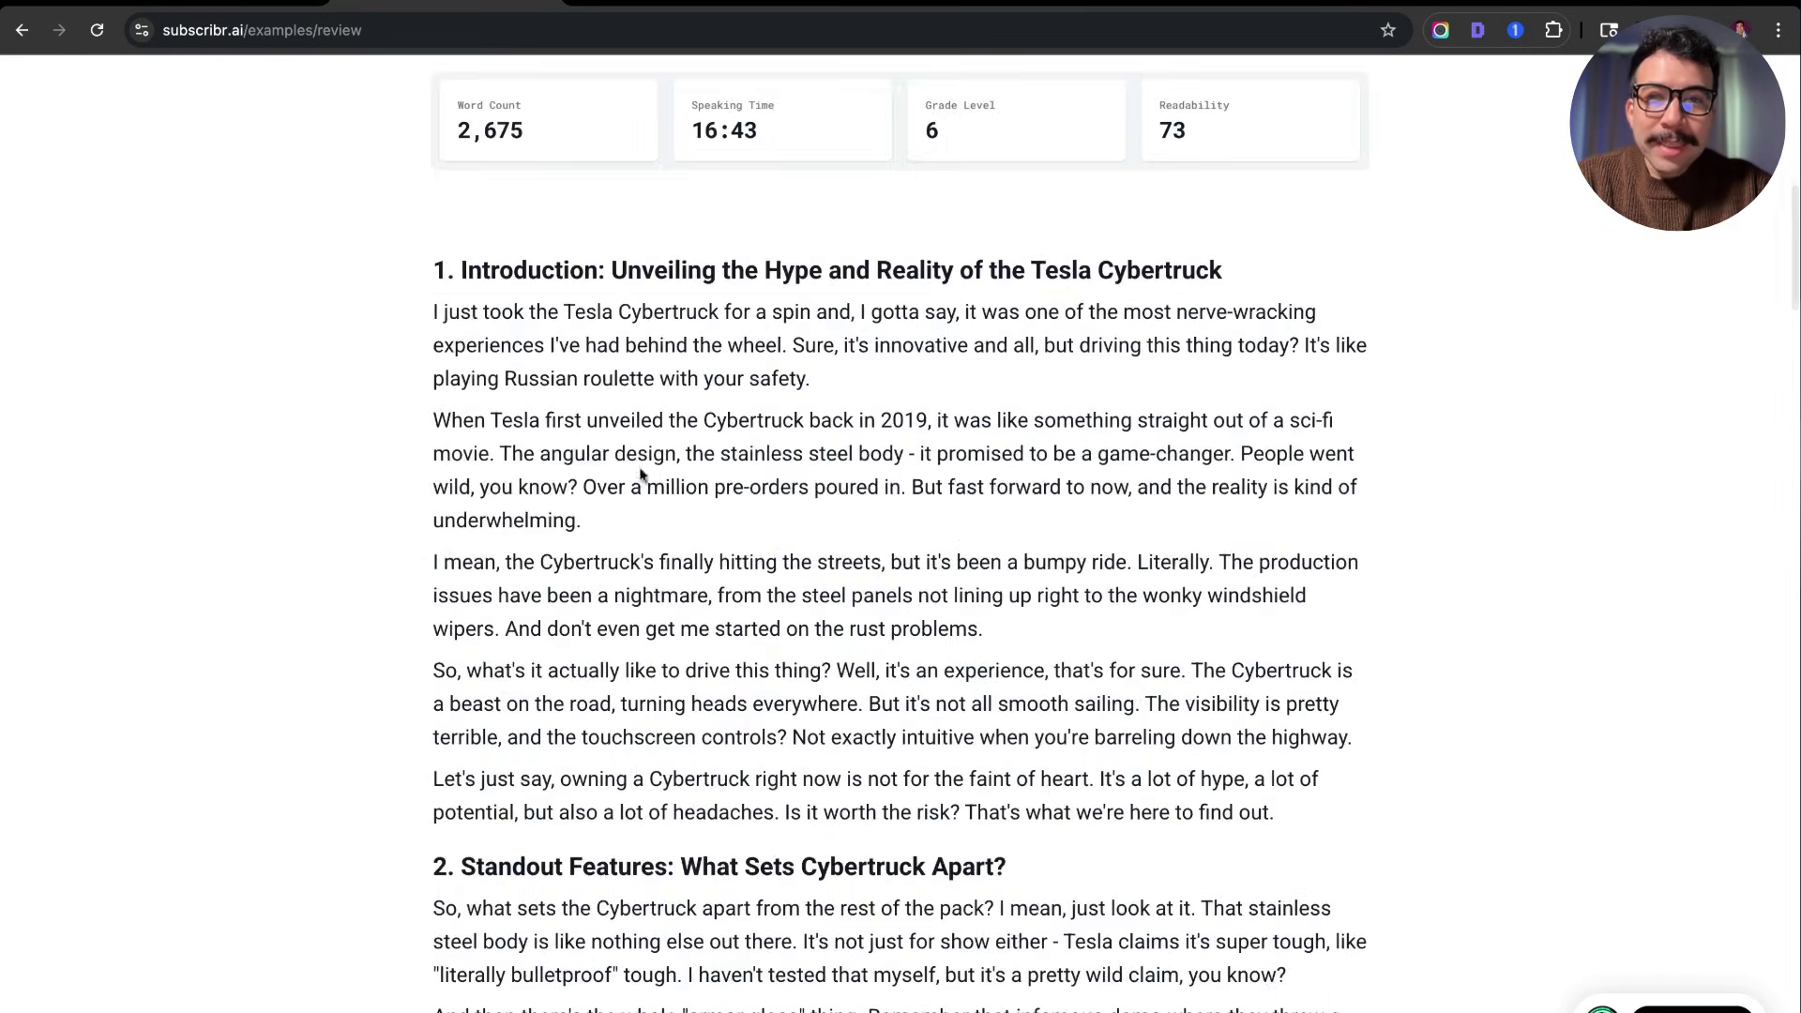
scroll(406, 437, down, 3)
scroll(405, 437, up, 2)
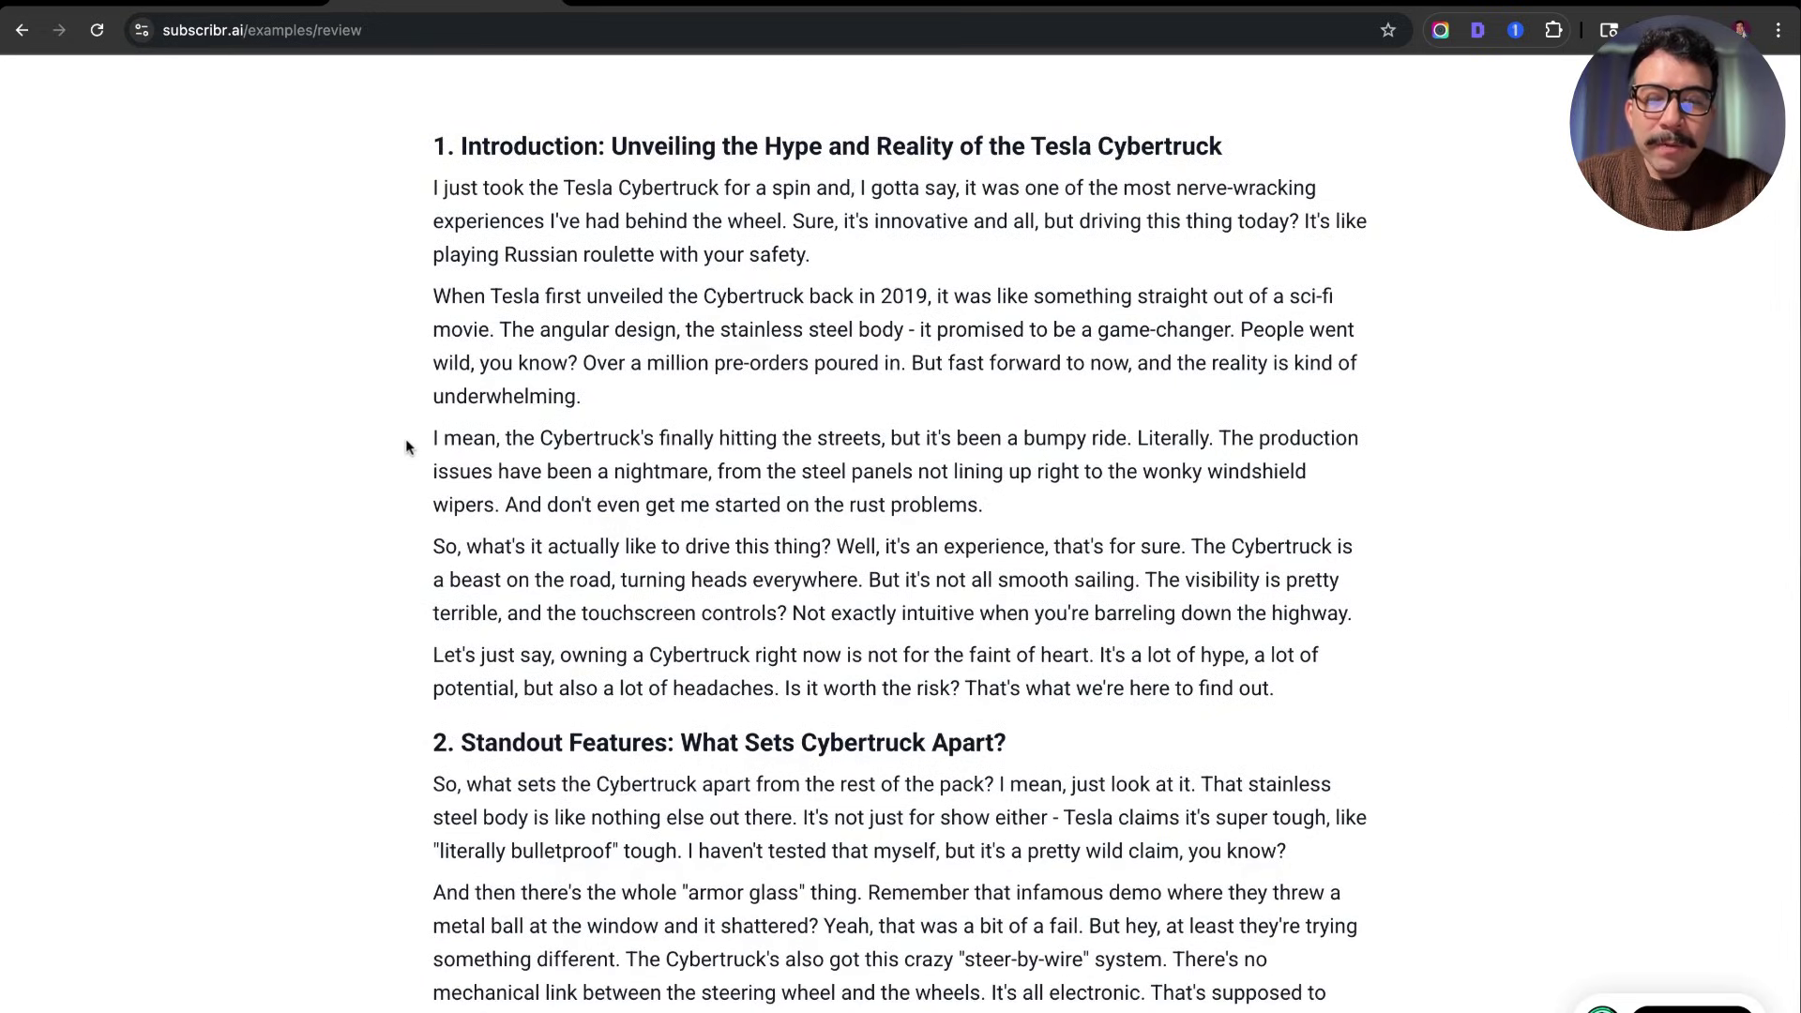
scroll(405, 438, down, 12)
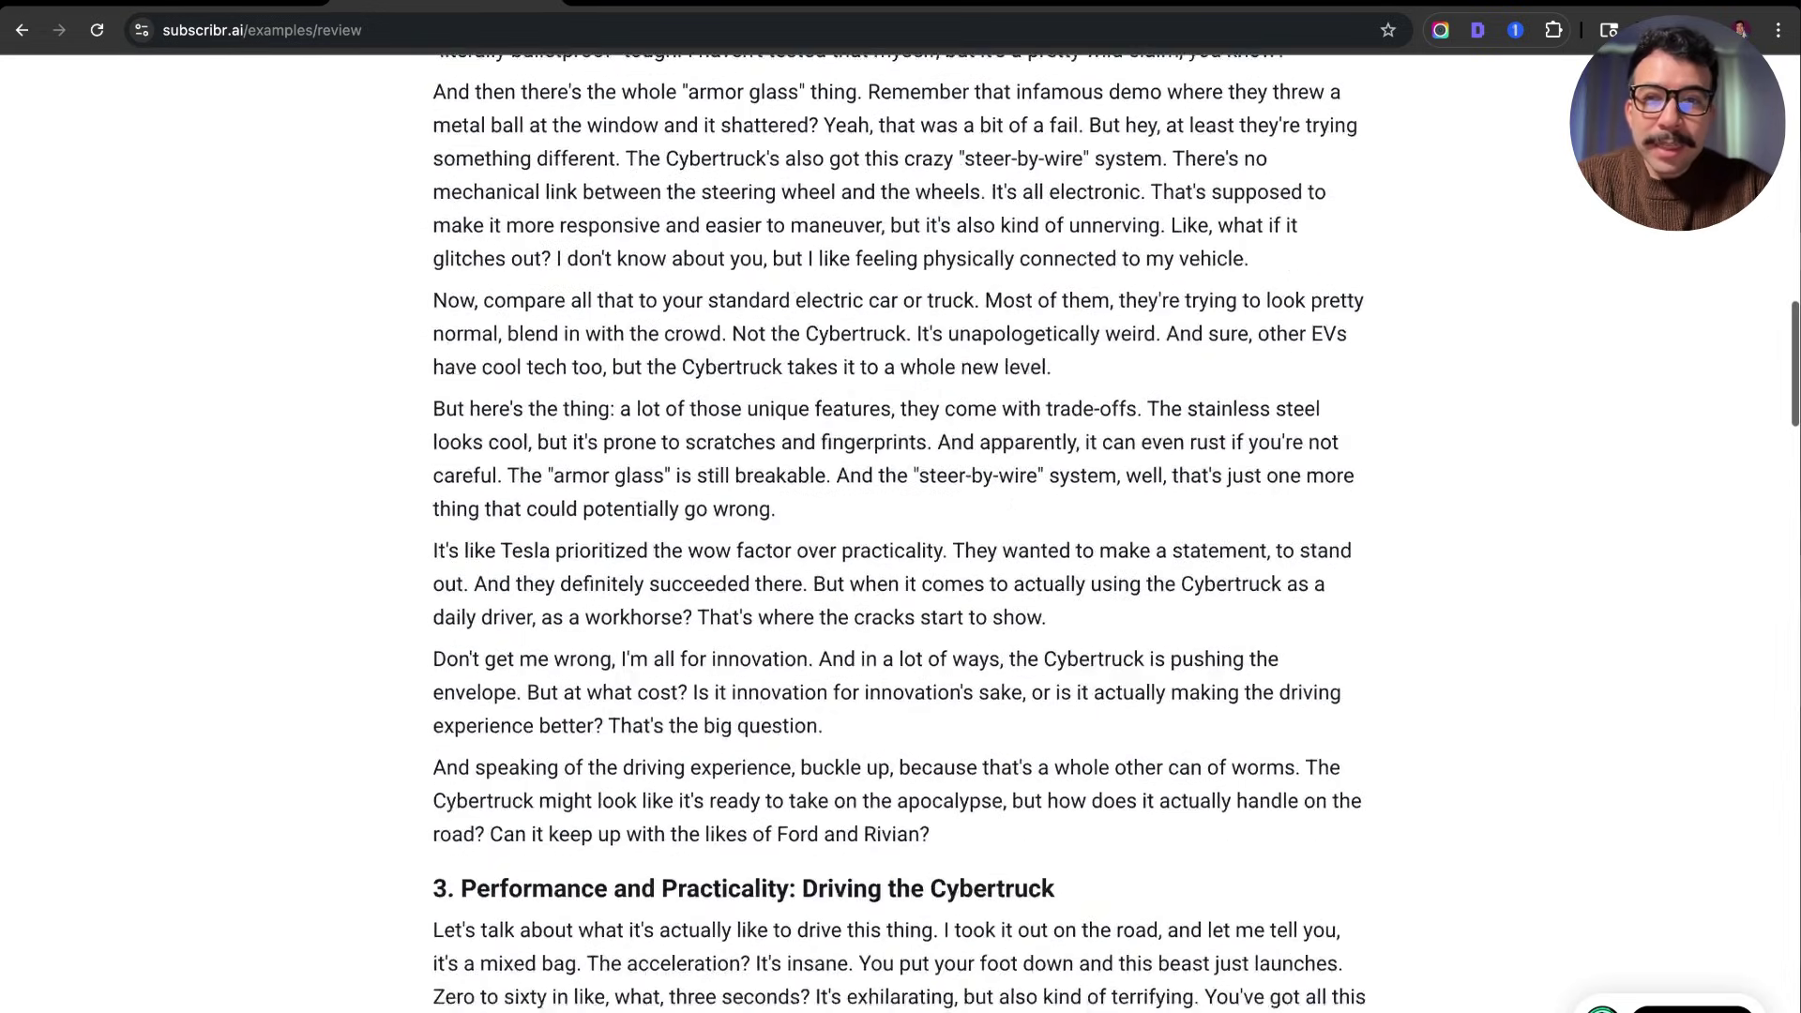
scroll(899, 533, down, 12)
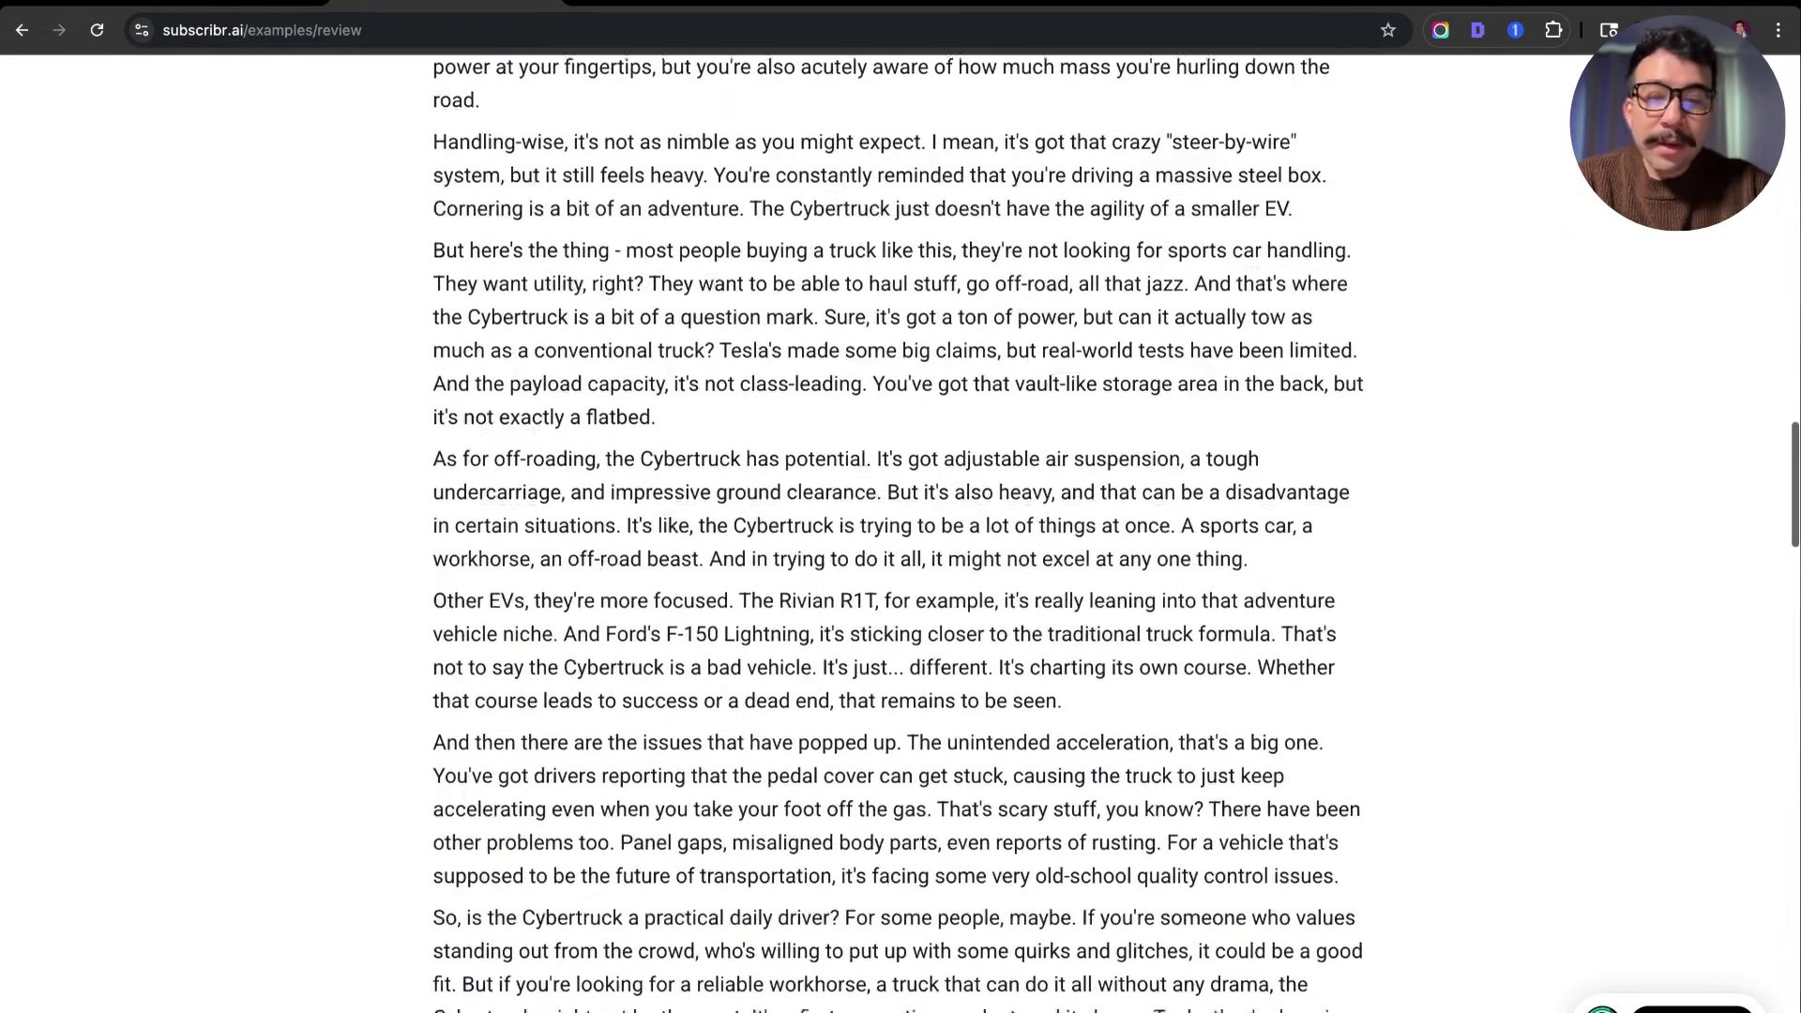
scroll(899, 533, down, 20)
scroll(899, 532, up, 20)
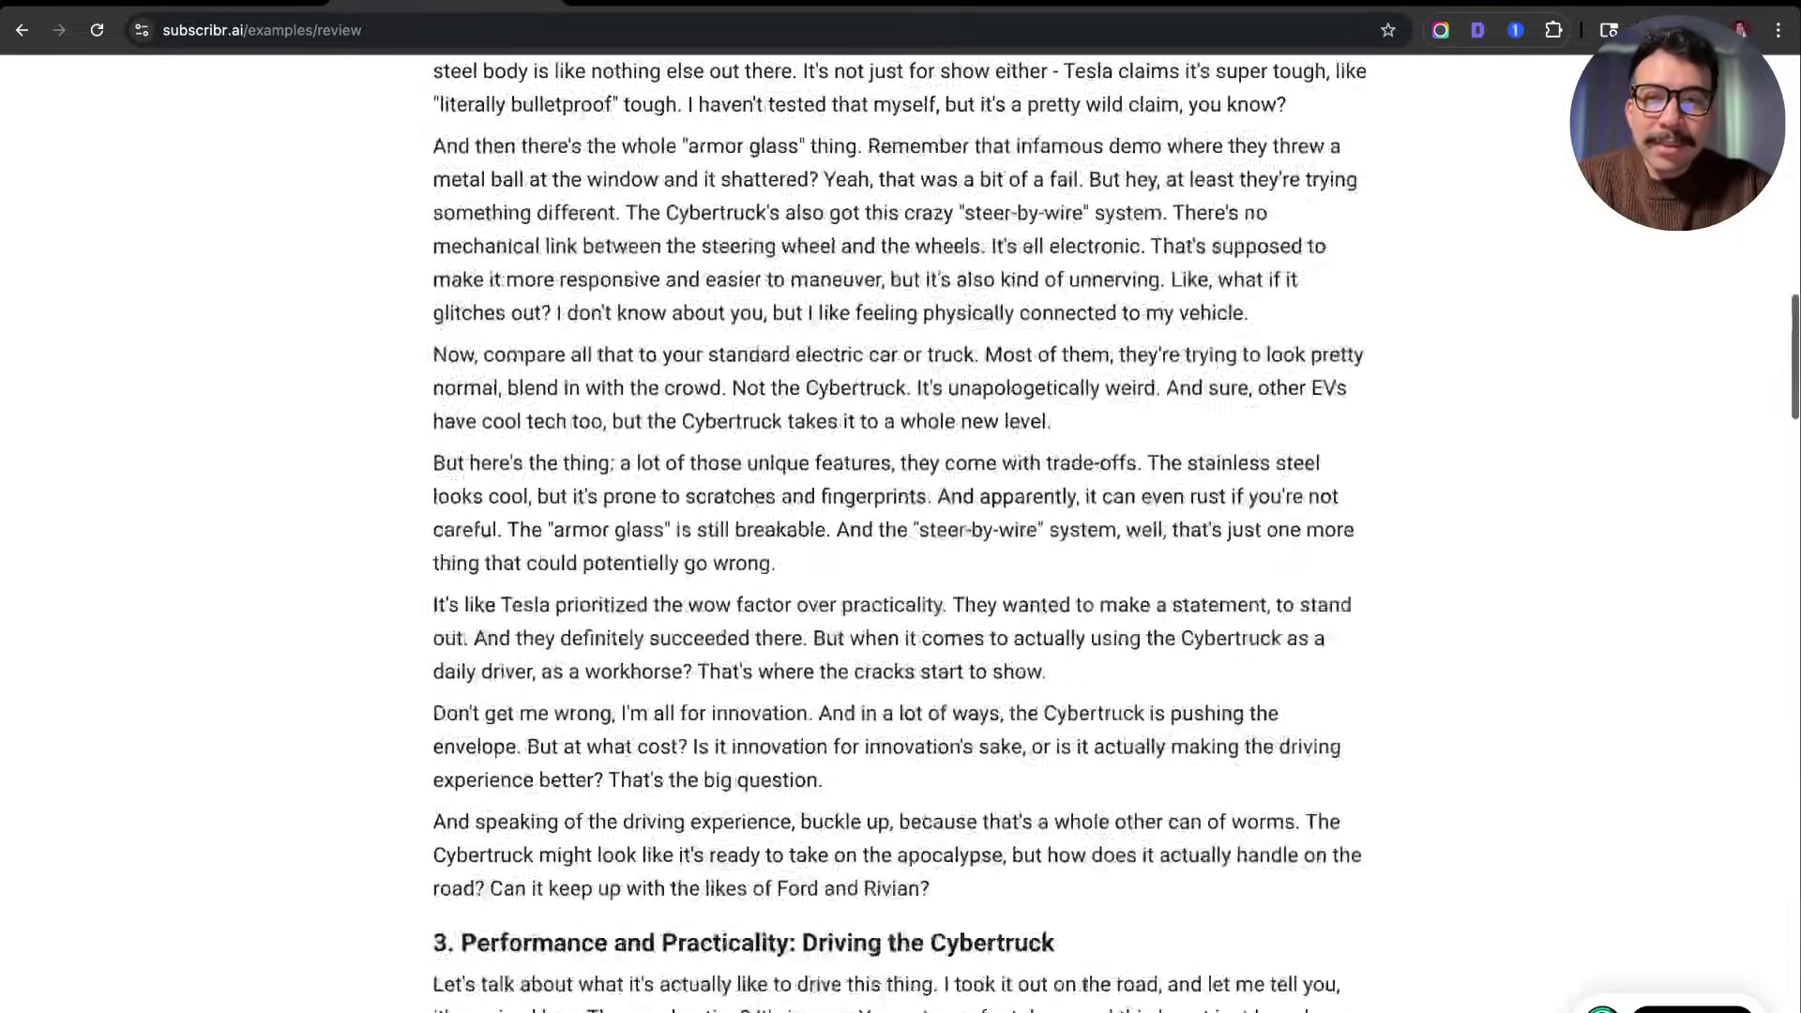
scroll(899, 532, down, 20)
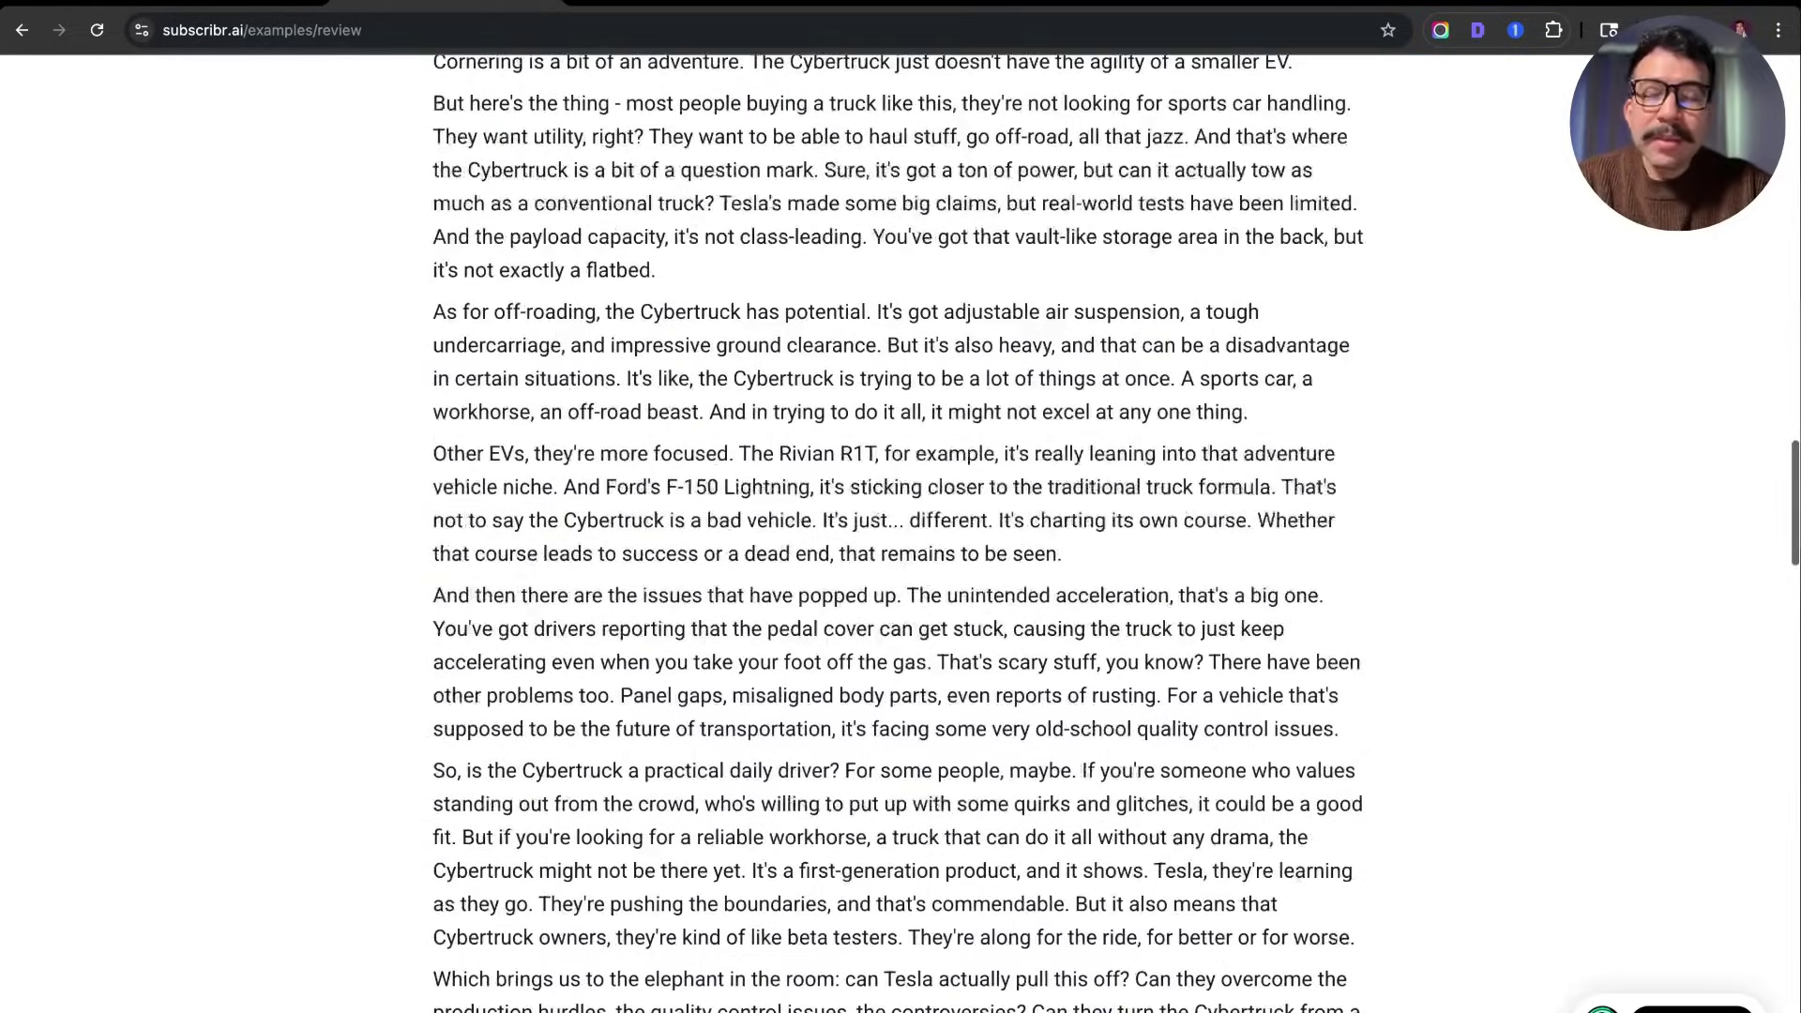
scroll(899, 533, down, 10)
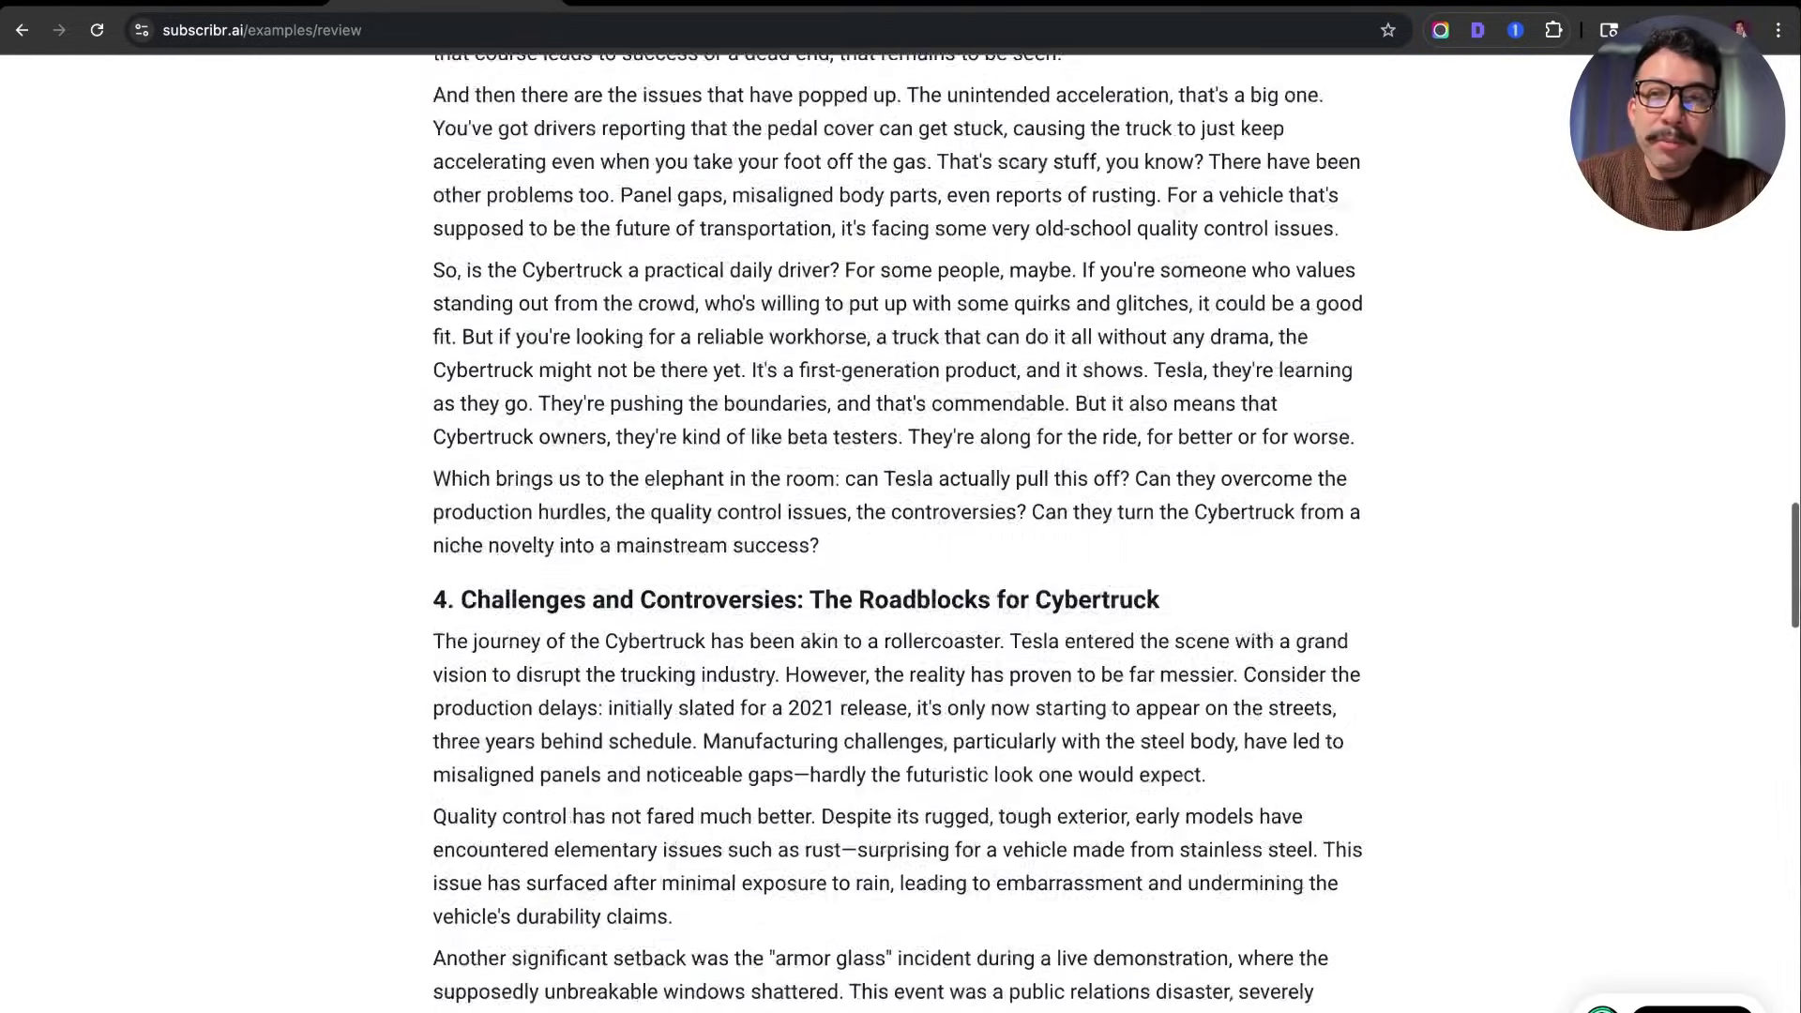
scroll(899, 532, down, 10)
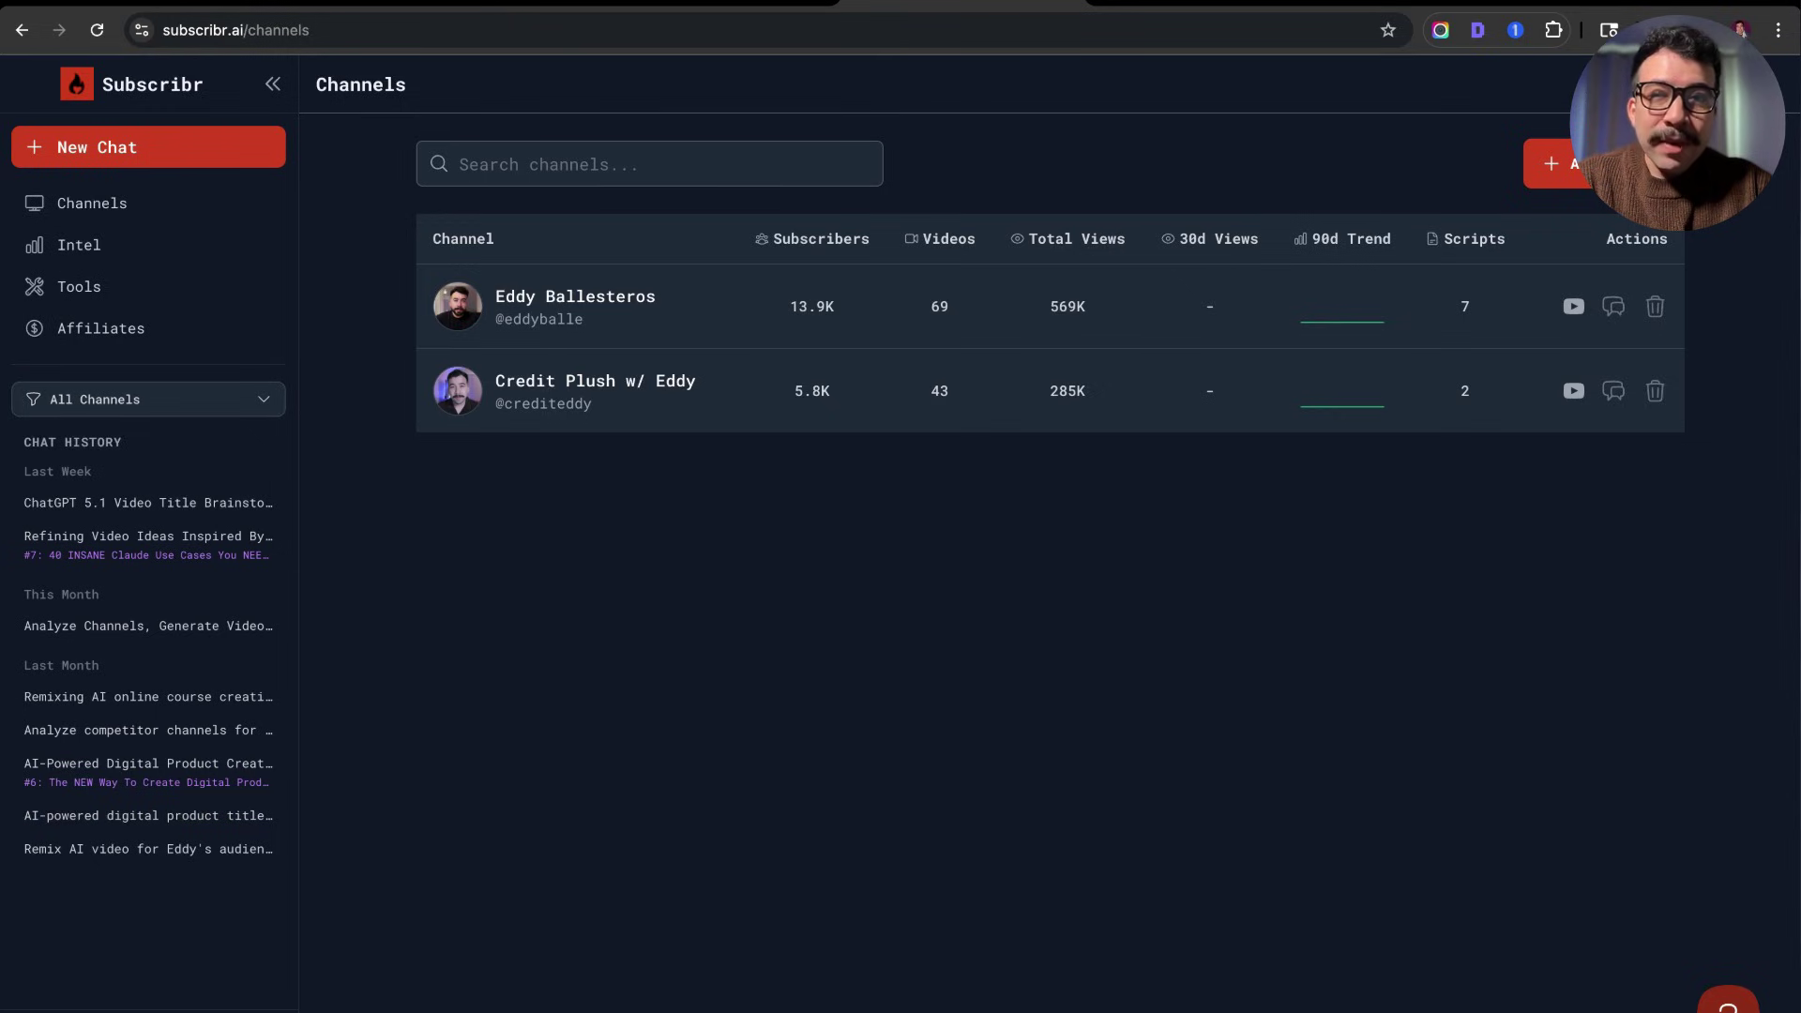
- Start a fresh chat and bring up the Prompt Library on Competitor Research prompts
click(150, 148)
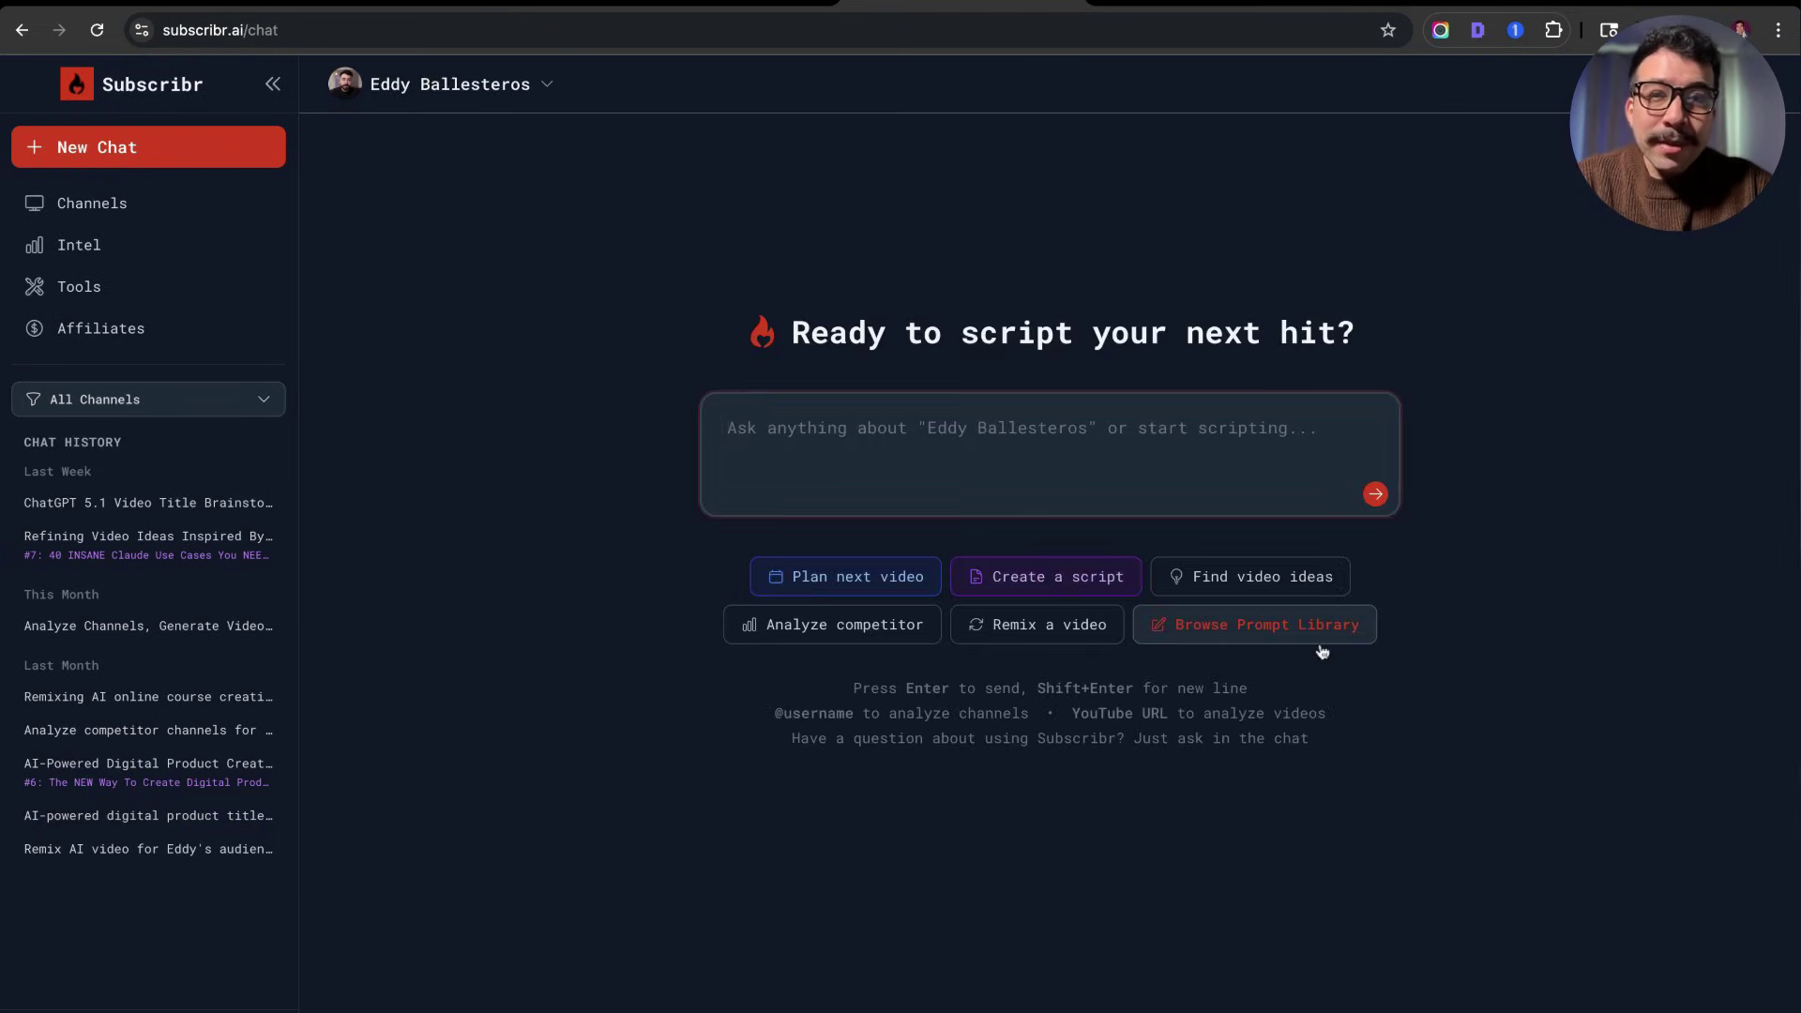
click(1321, 641)
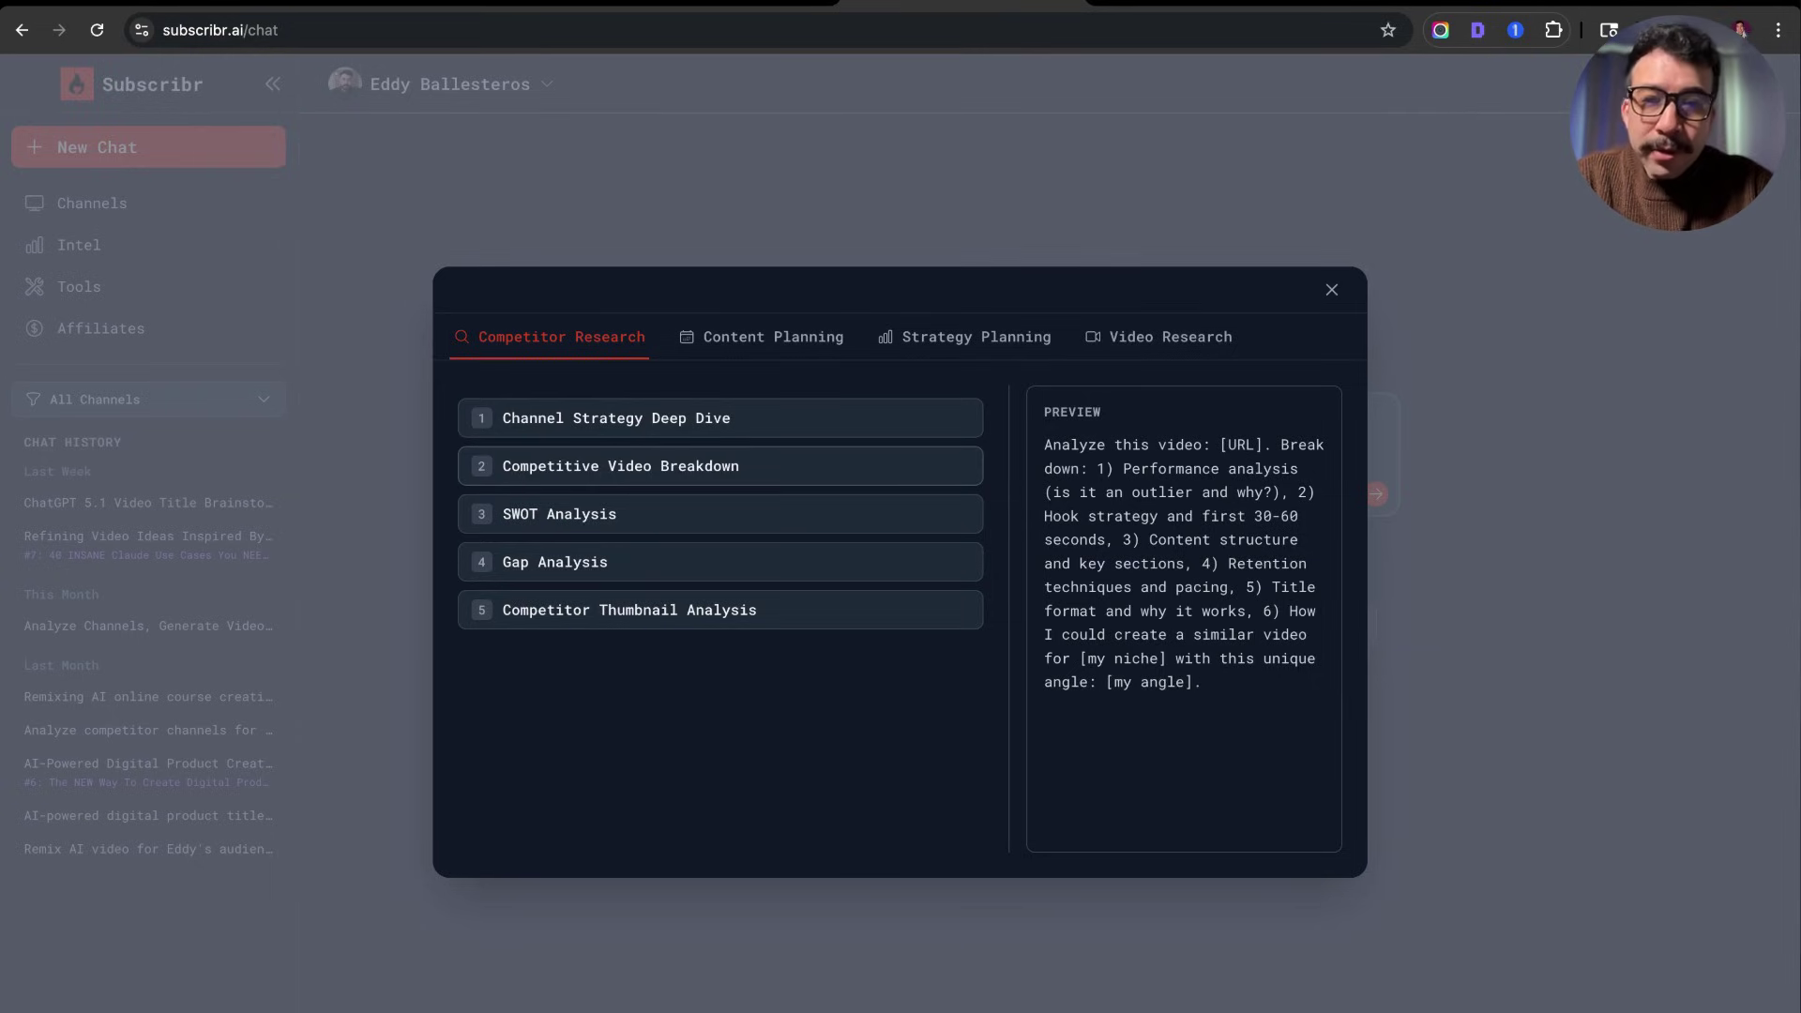
- Browse Content Planning, Strategy Planning and Video Research prompts, then insert Outlier Title Transfer
click(774, 340)
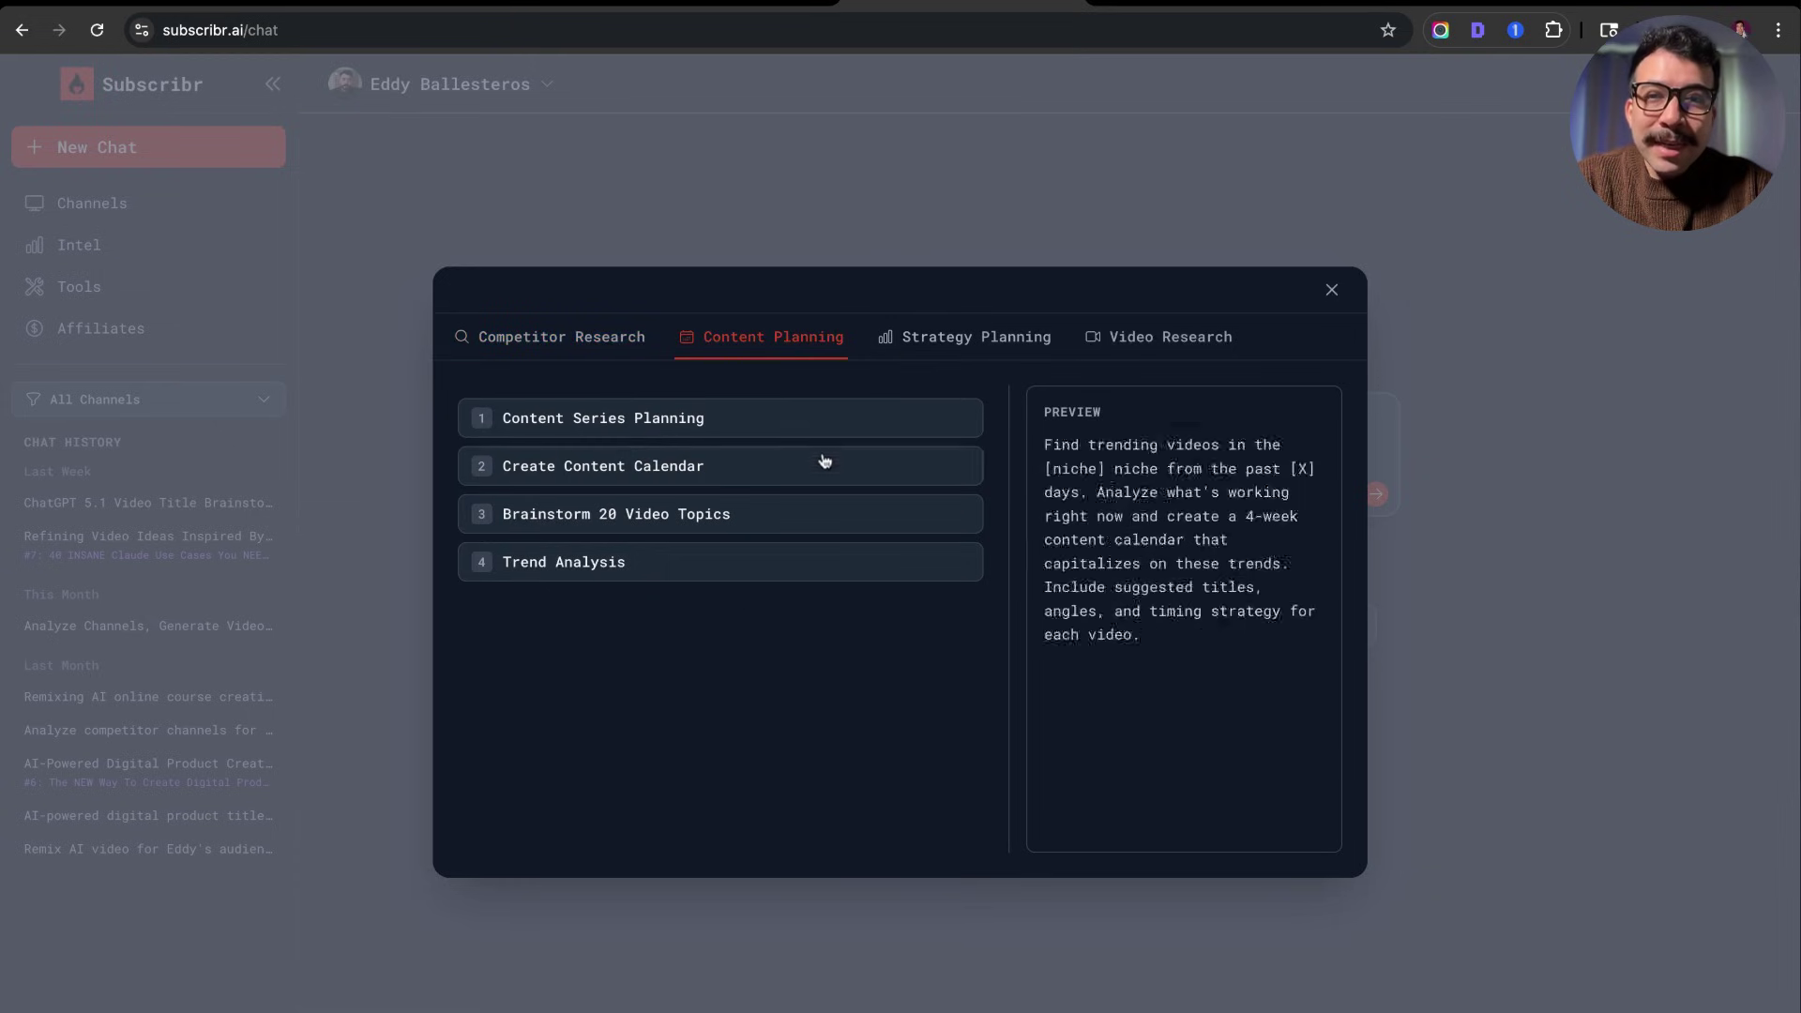
click(985, 342)
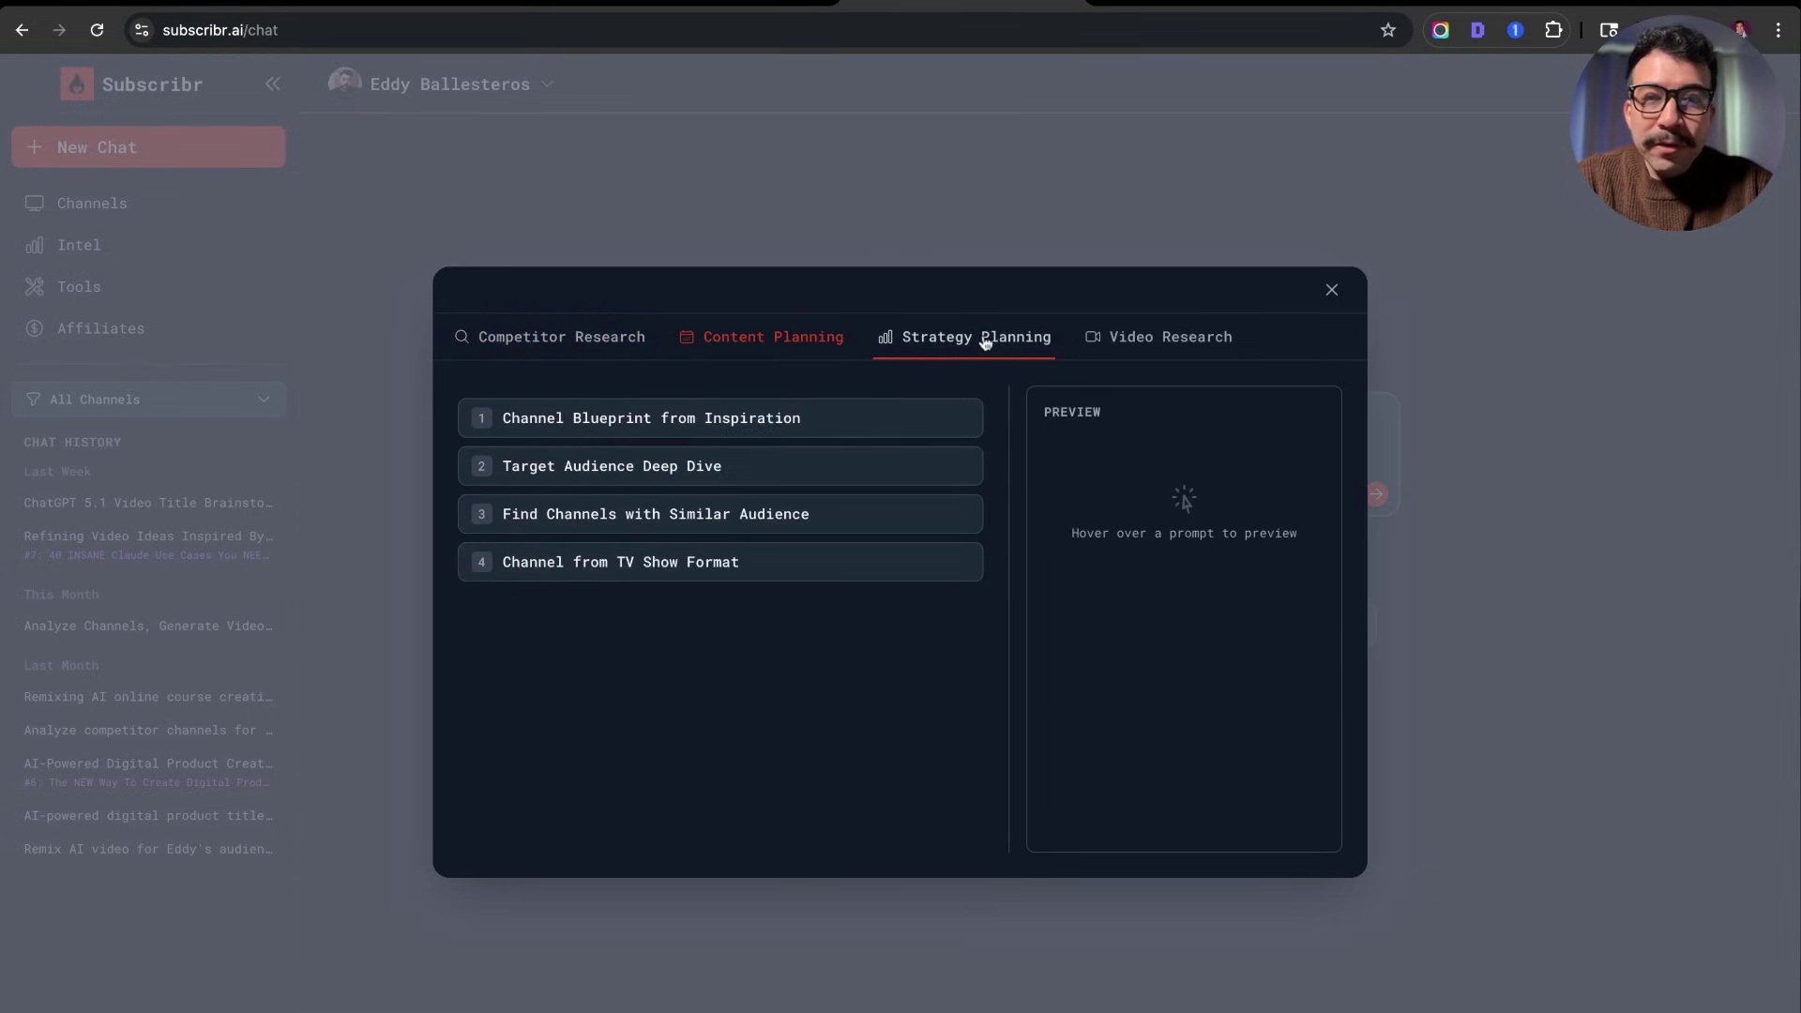
click(1179, 345)
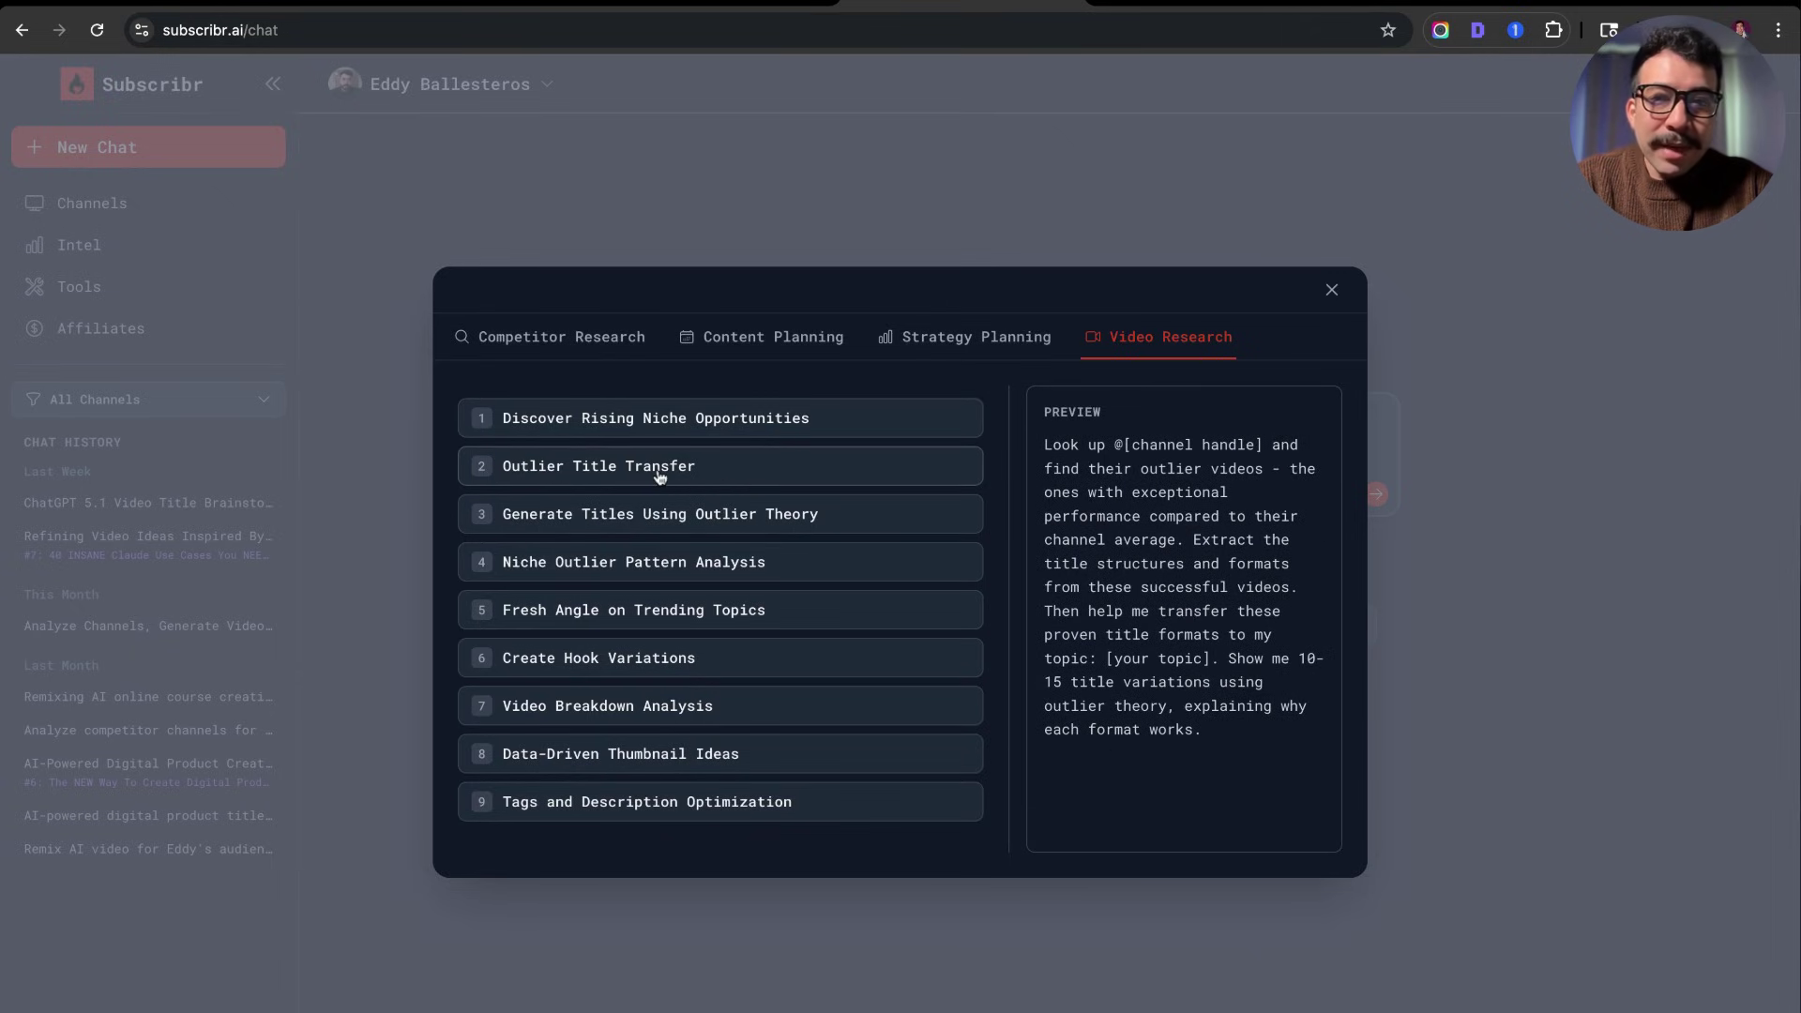
click(976, 466)
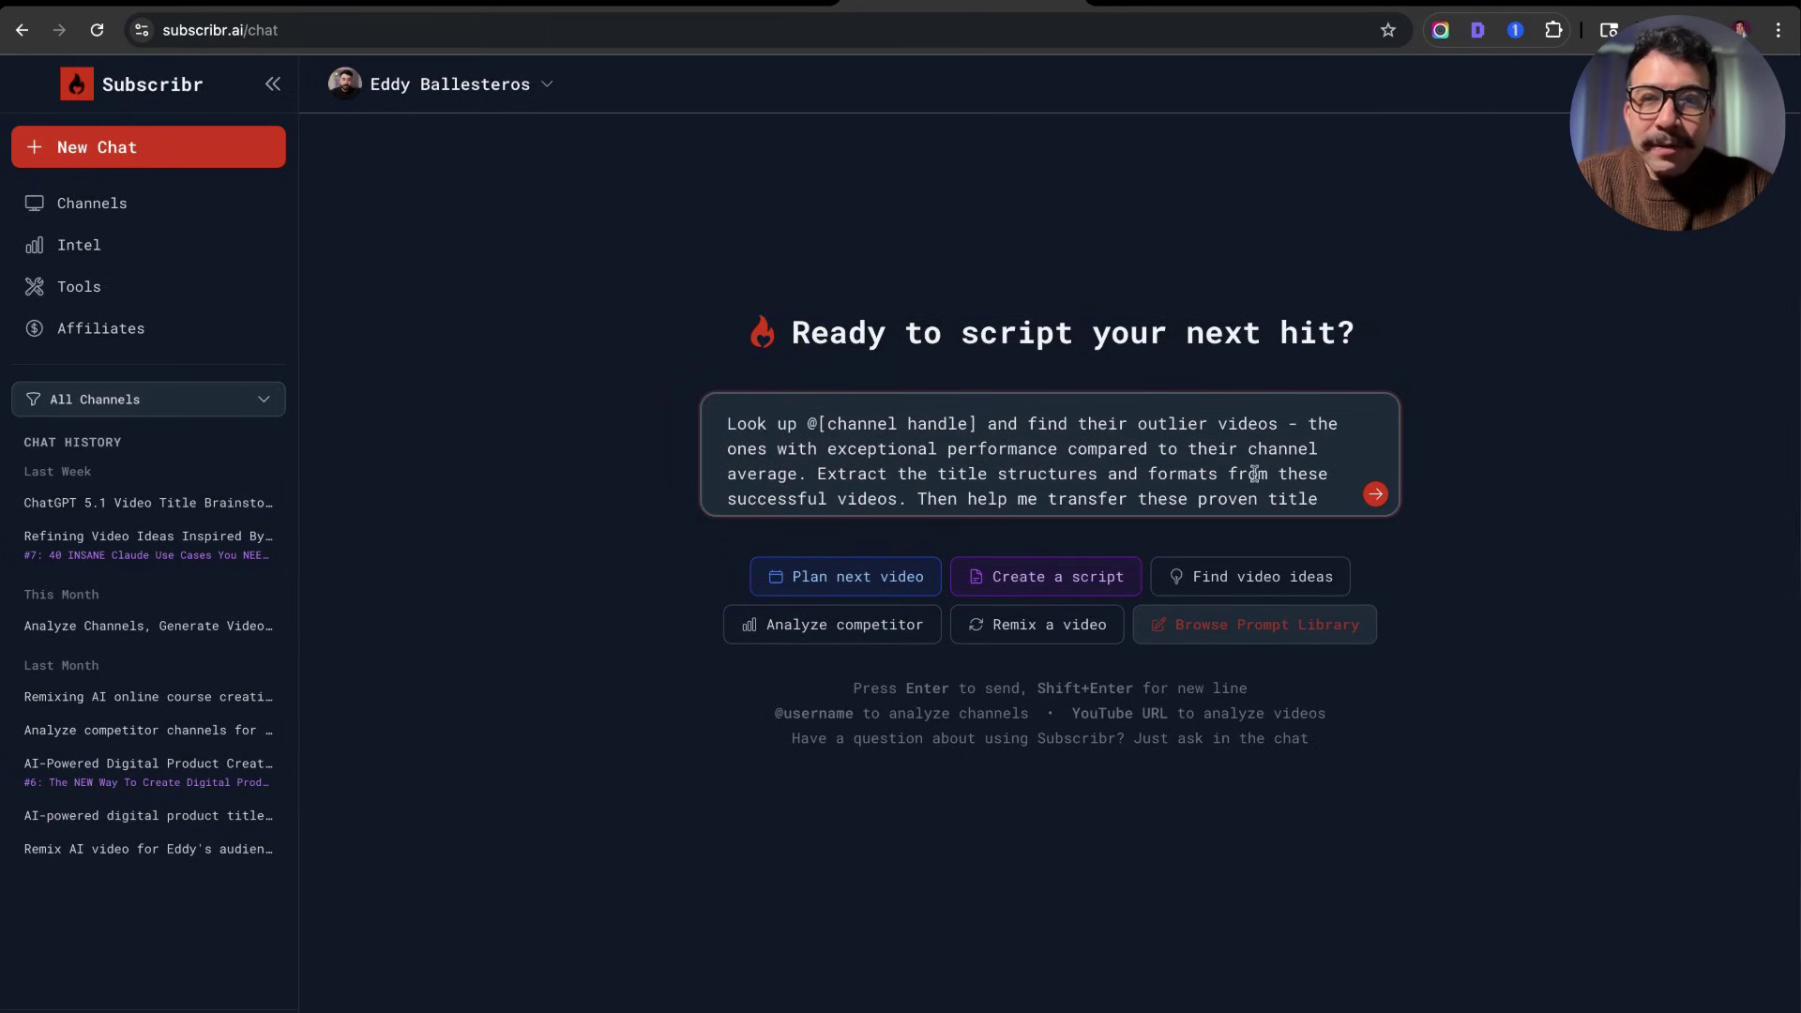
- Copy the competitor's channel address from the YouTube channel tab
scroll(1255, 474, down, 3)
scroll(1239, 471, up, 3)
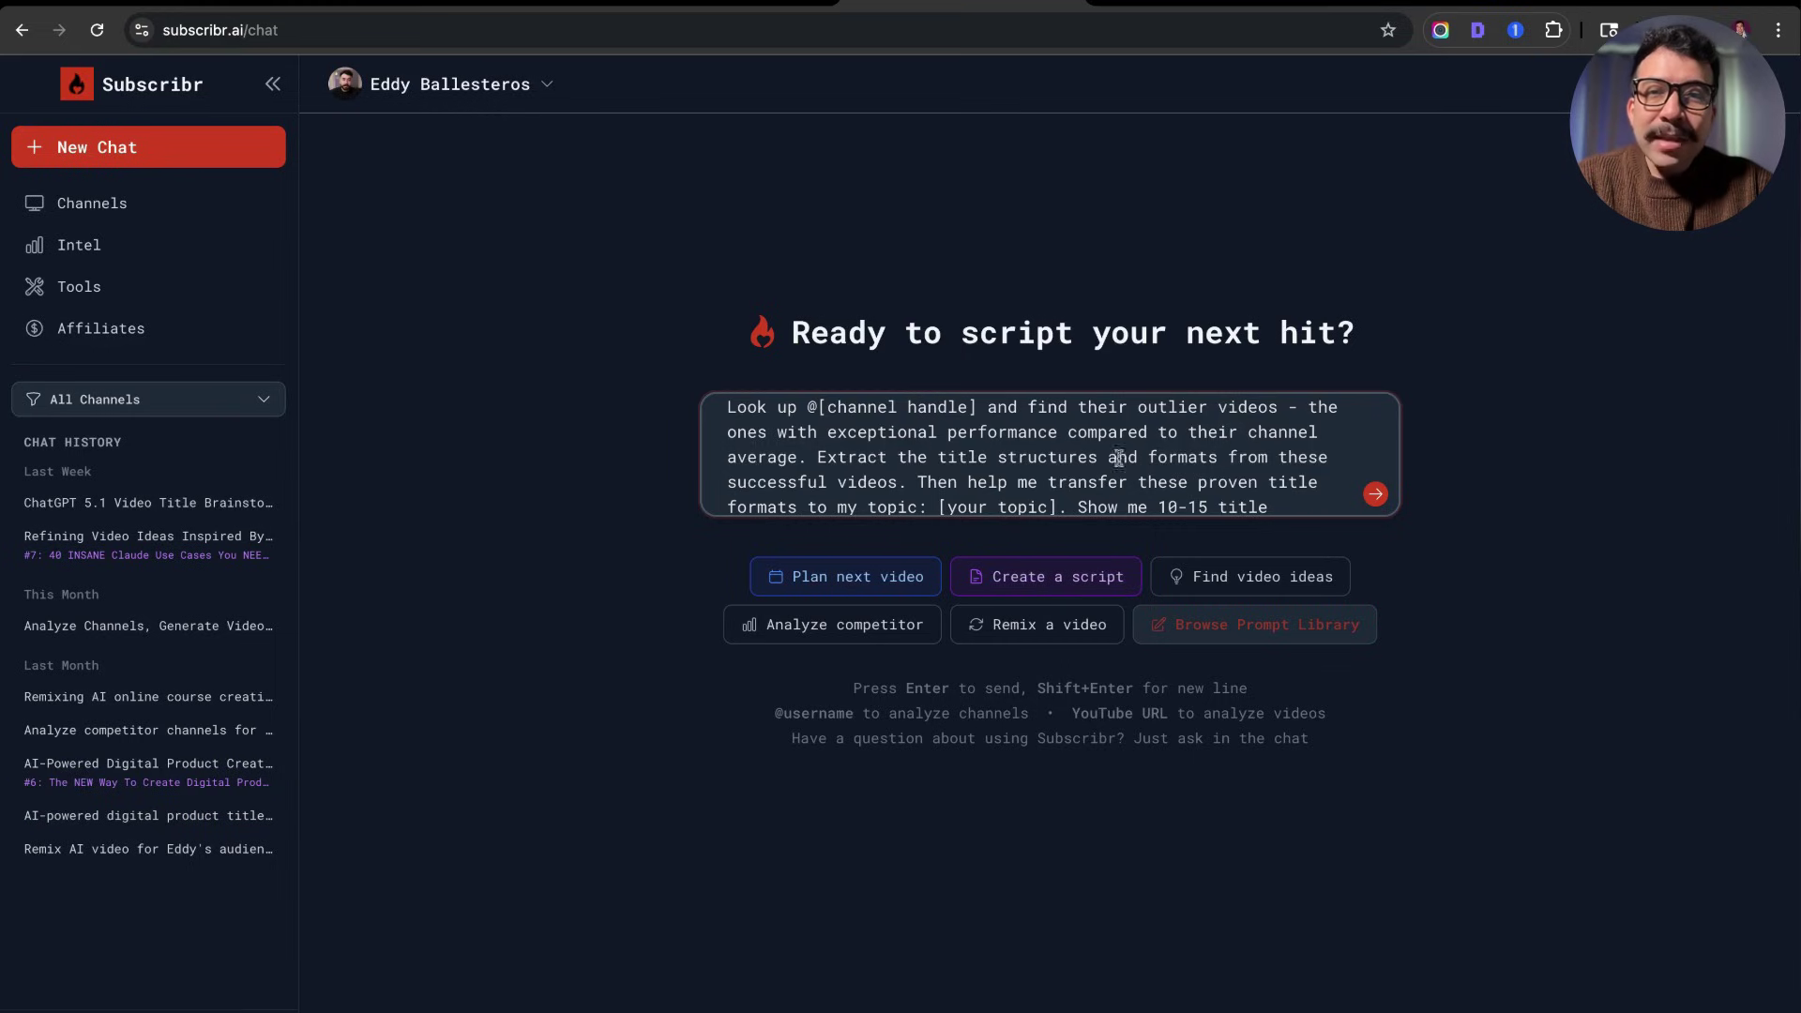
scroll(1192, 455, down, 2)
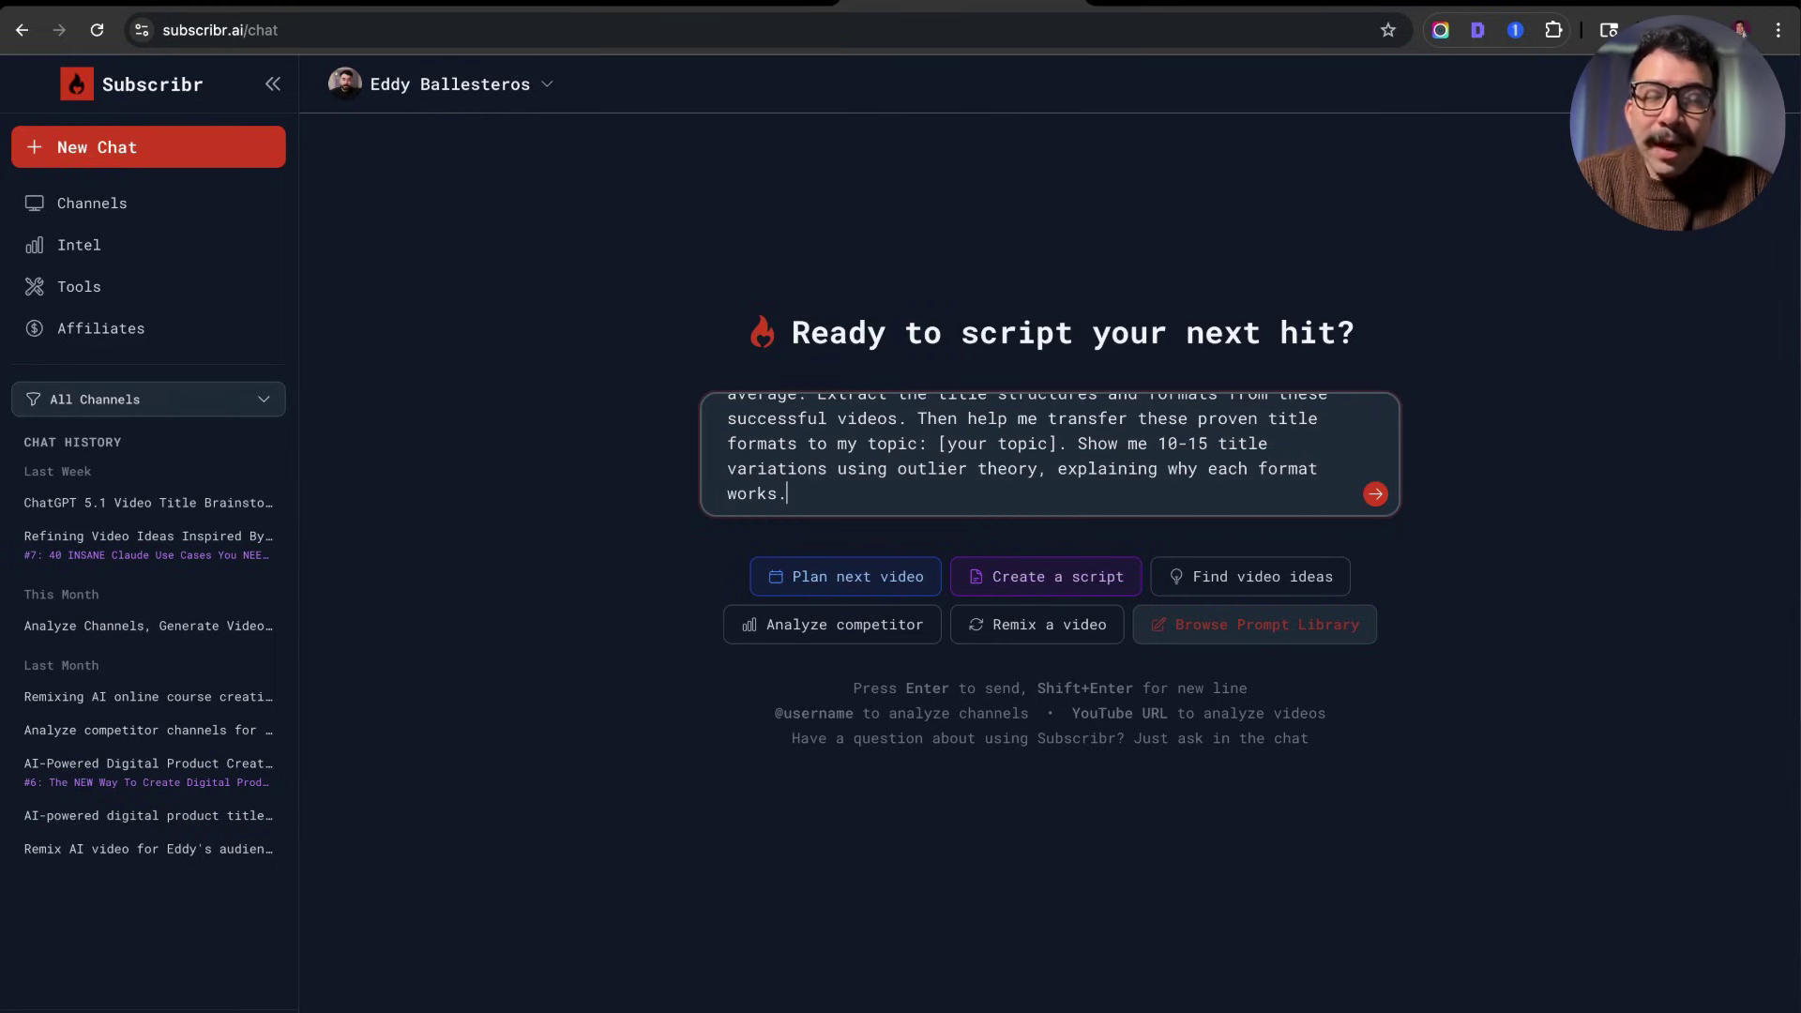
key(ctrl+Tab)
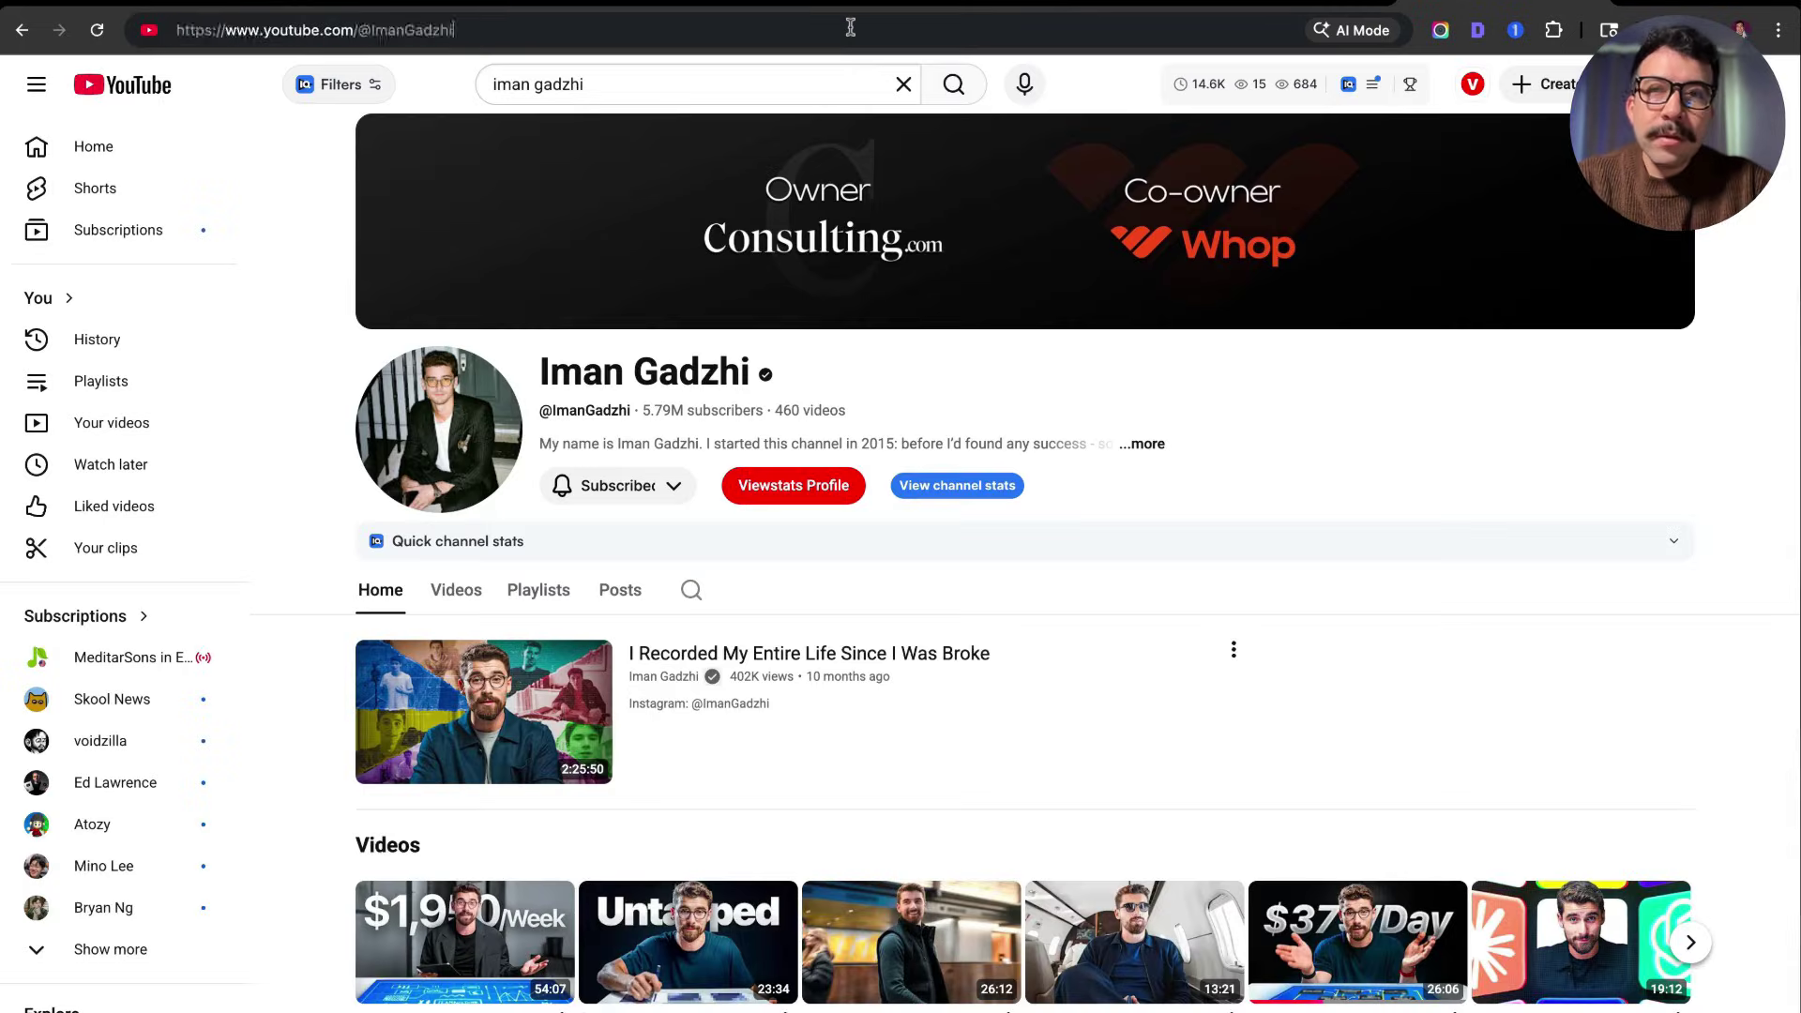
click(851, 27)
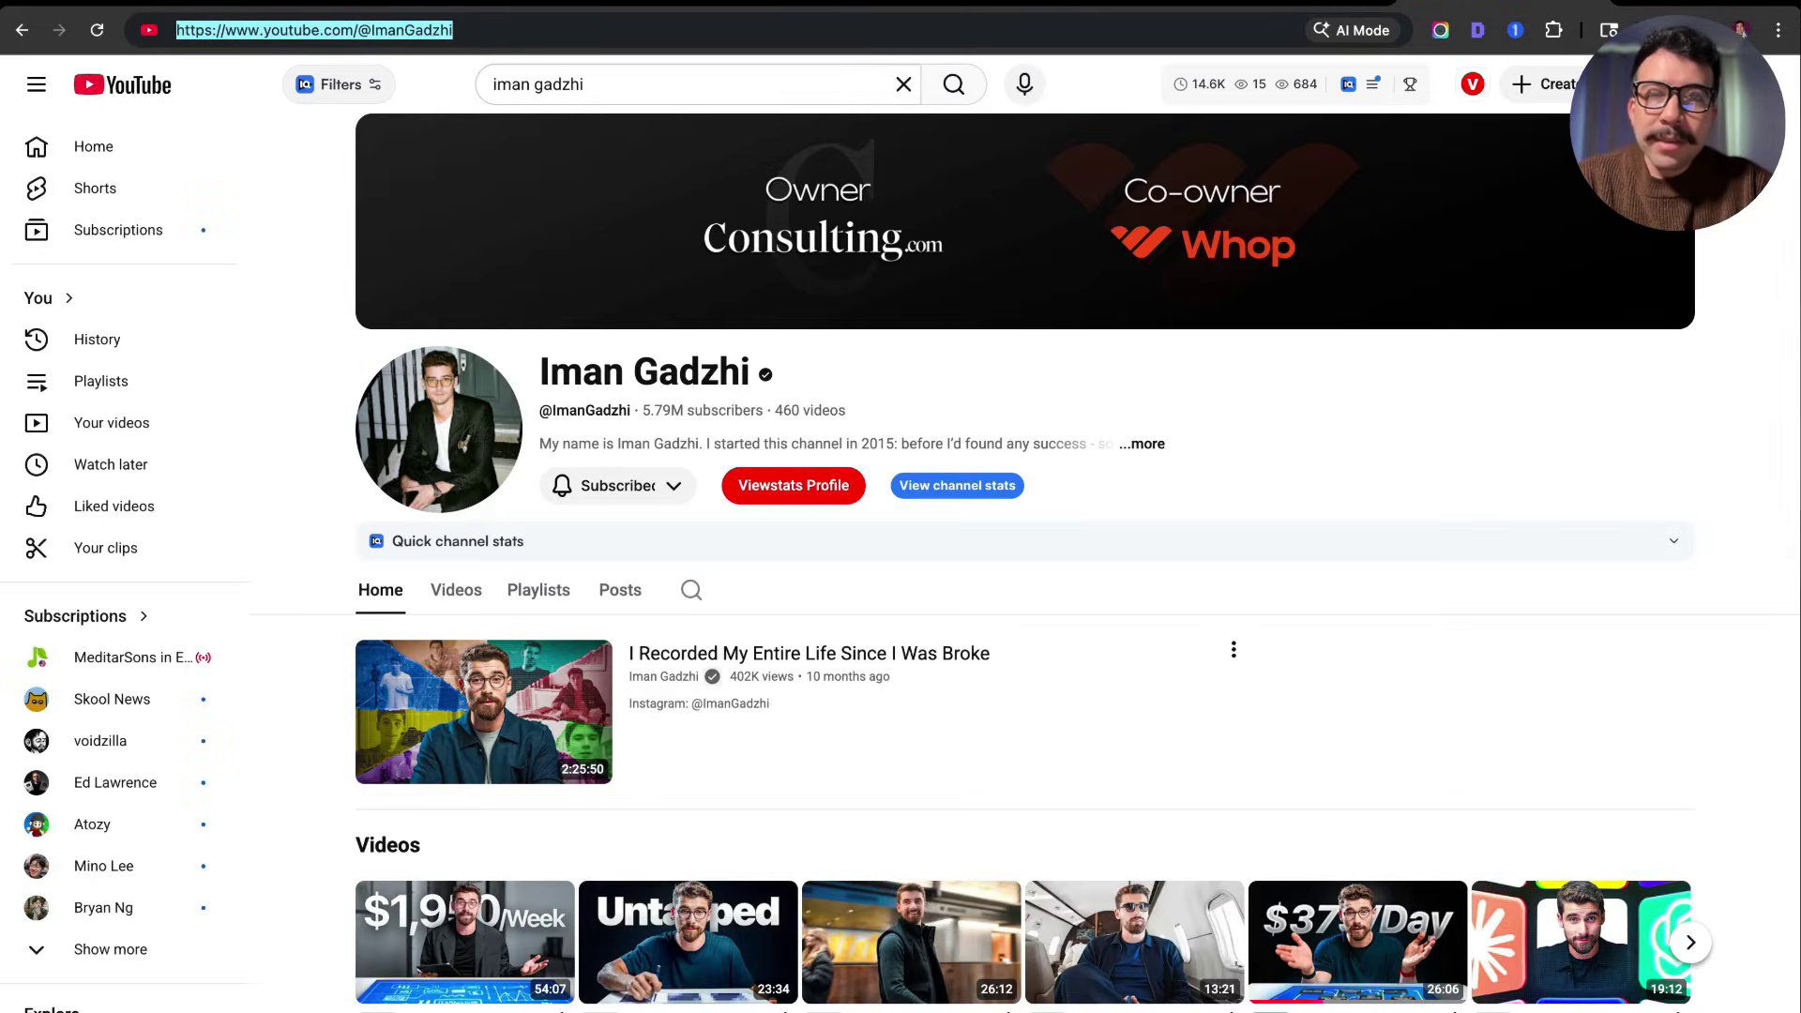
key(ctrl+shift+Tab)
- Replace [channel handle] with the copied handle, add topic 'credit building', and send
click(963, 425)
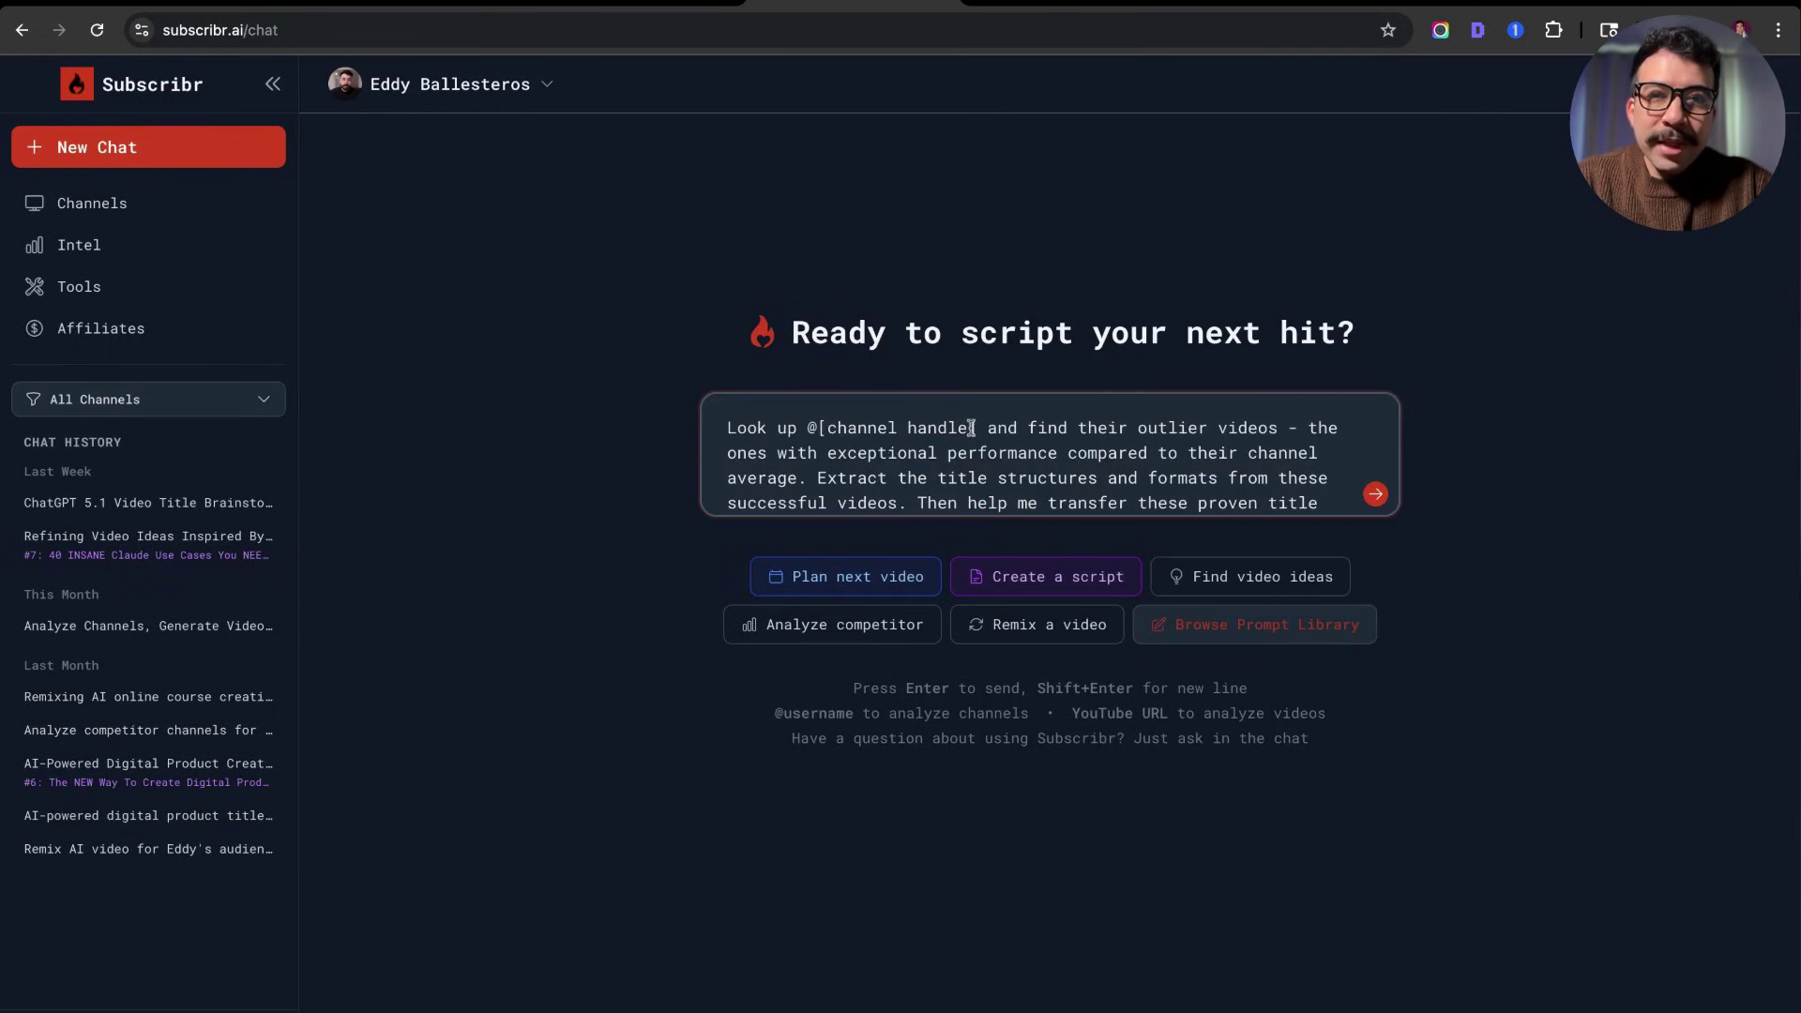
drag(975, 427, 819, 428)
text(ImanGadzhi)
click(933, 494)
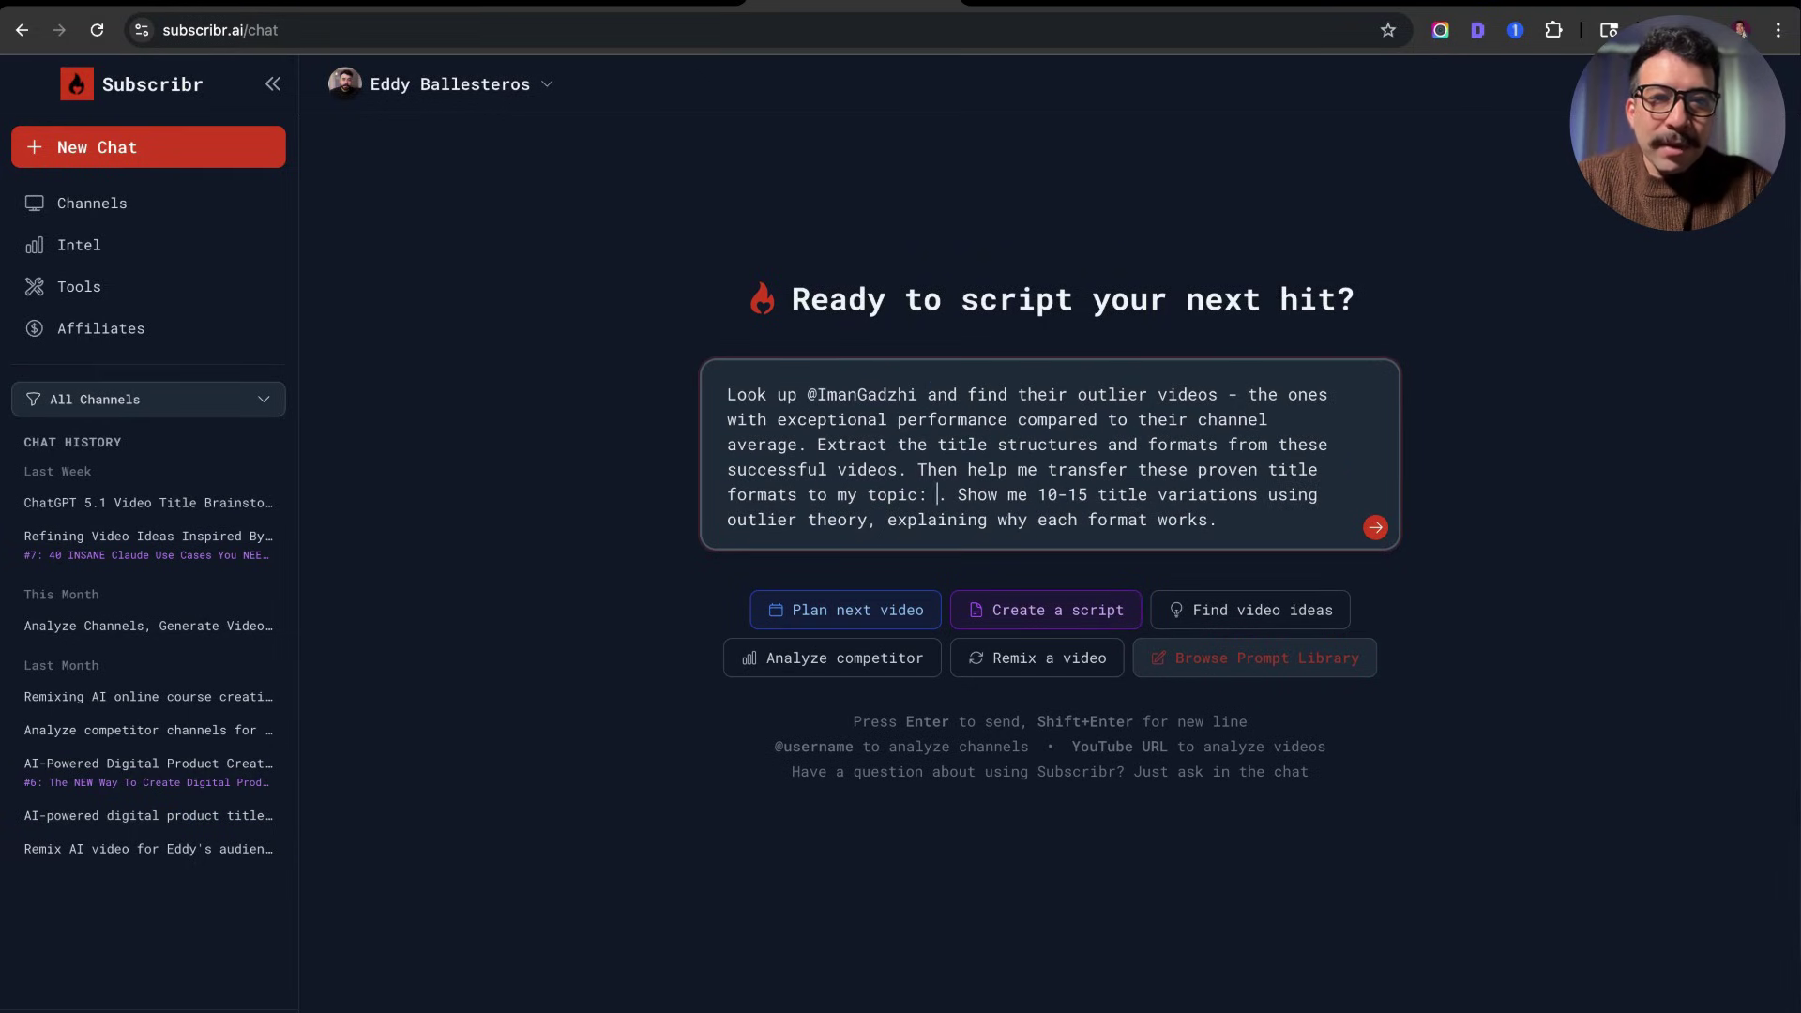
text(credit building)
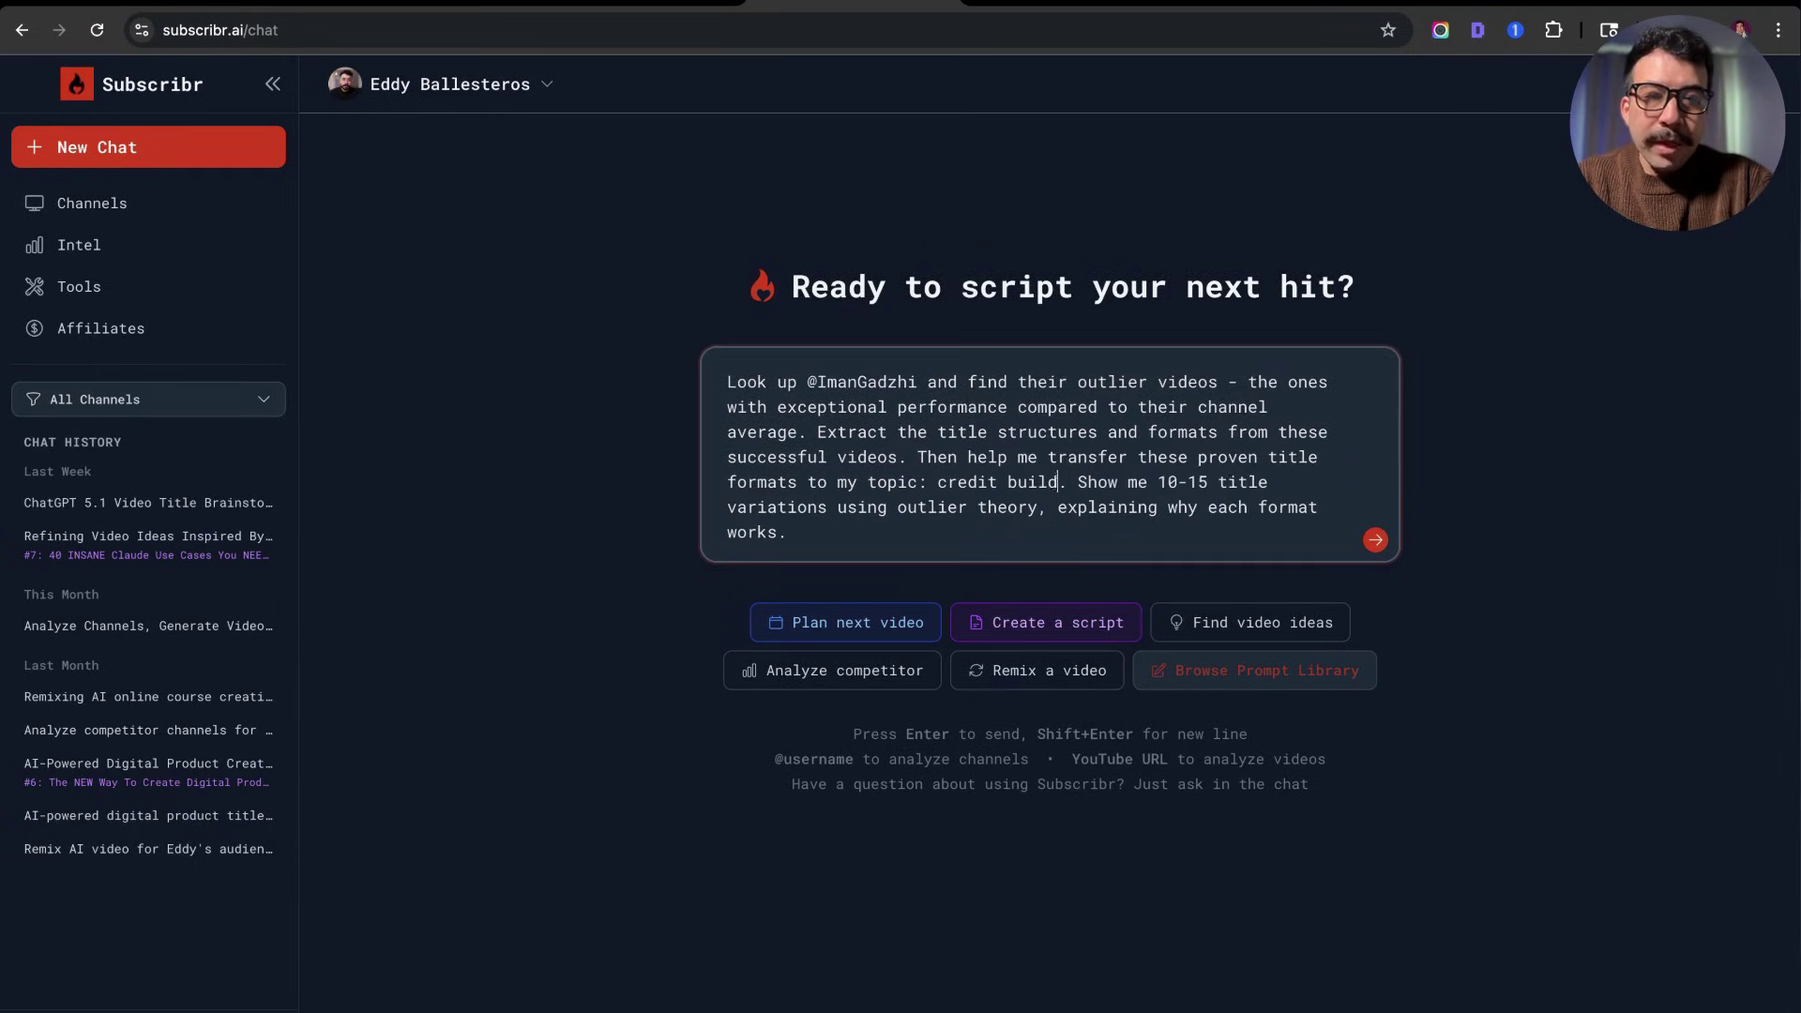
click(1376, 496)
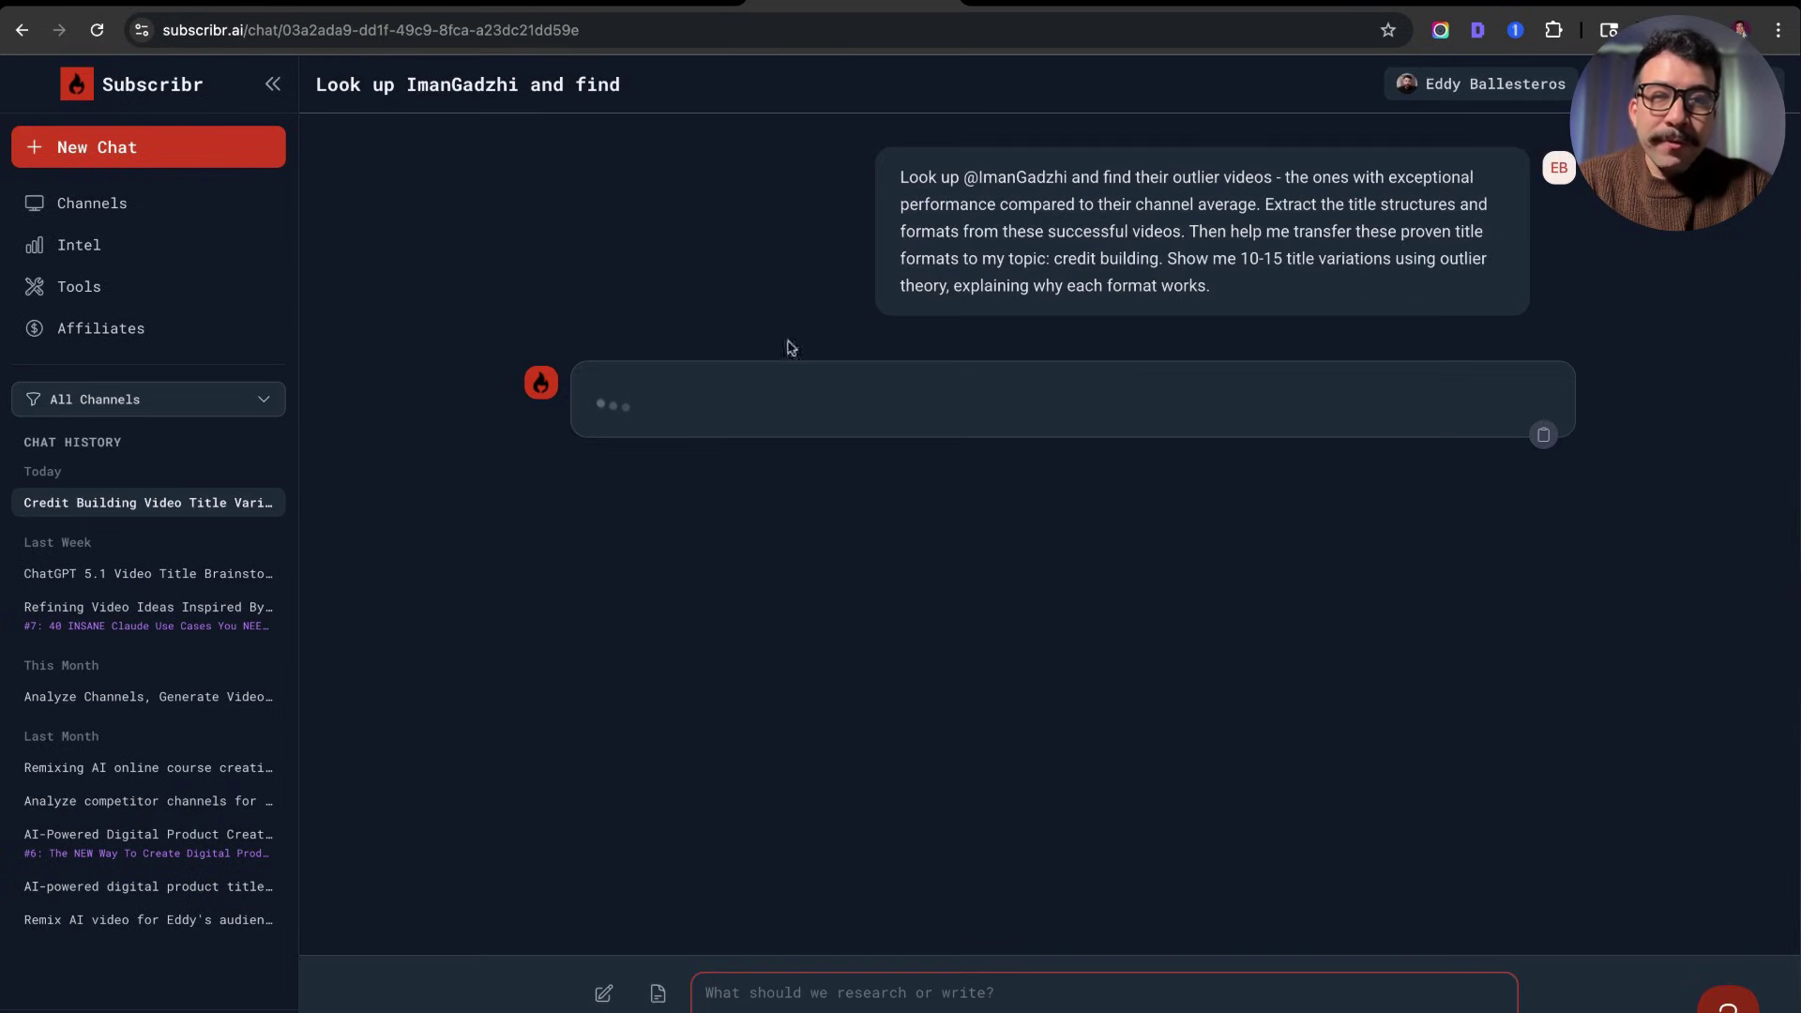
- Review the sent message and the outlier table's winning format entries
drag(961, 177, 1070, 179)
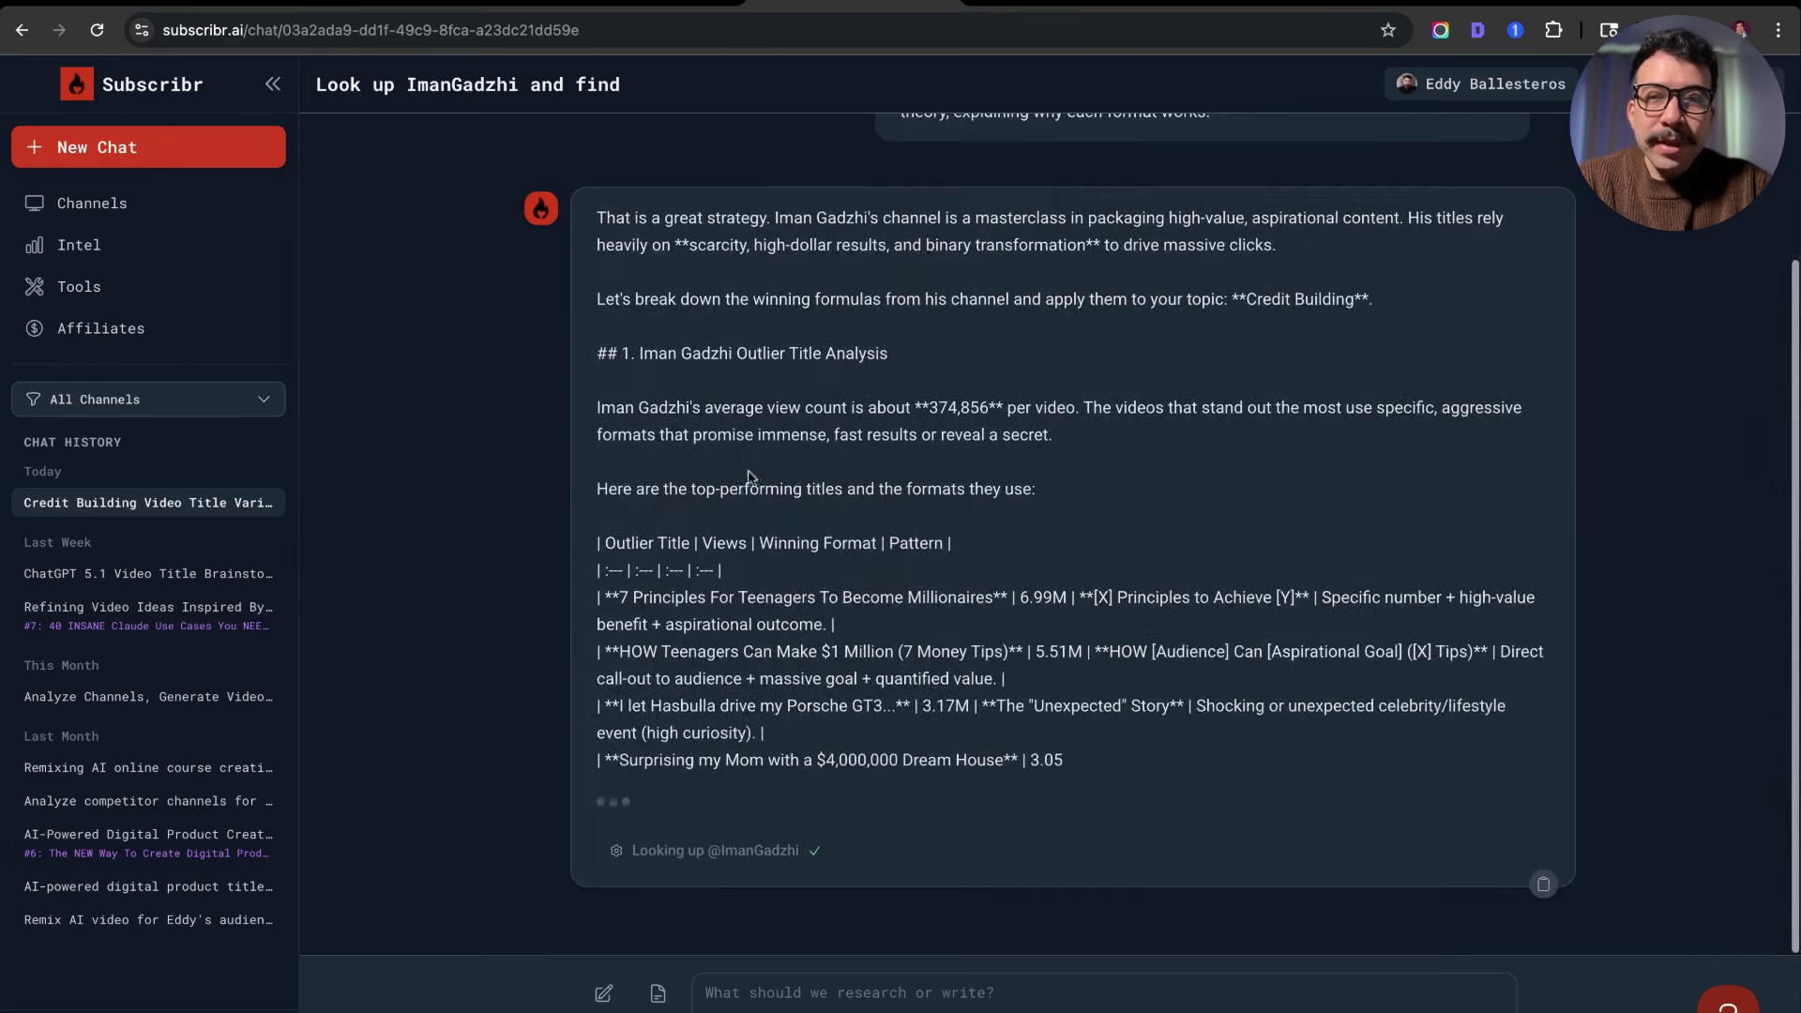
scroll(1079, 384, up, 3)
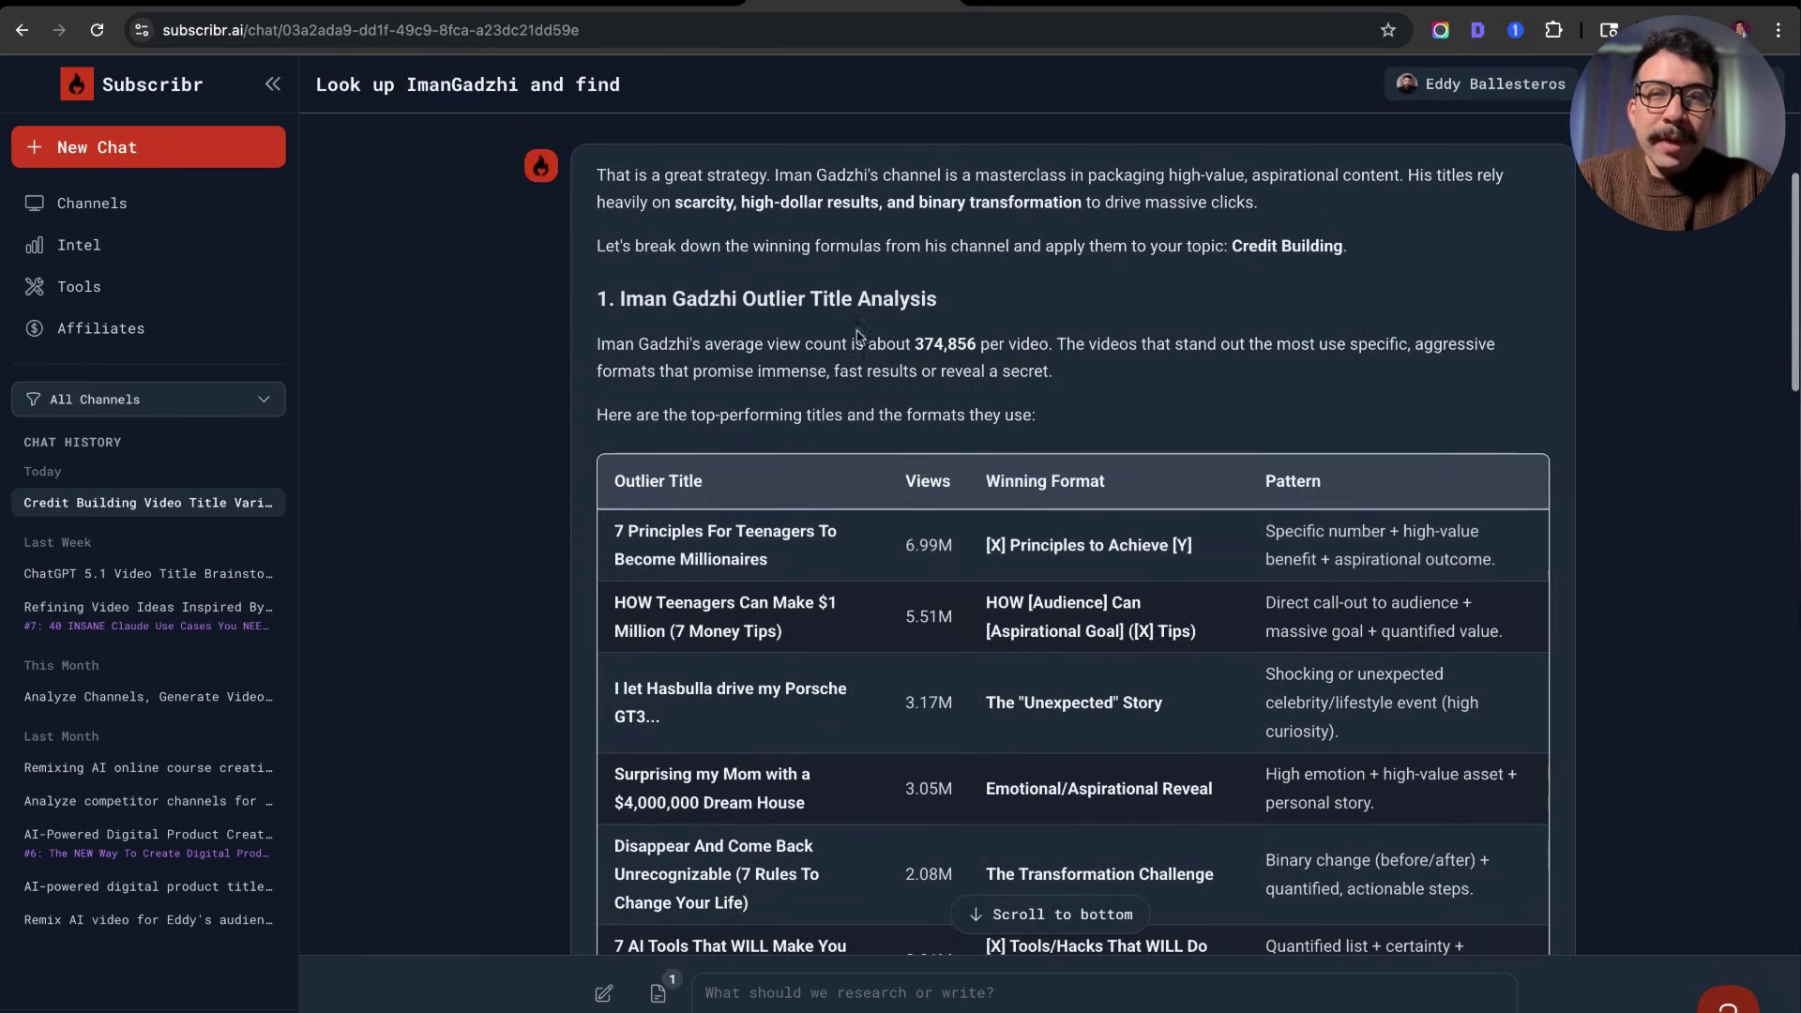
scroll(915, 315, down, 2)
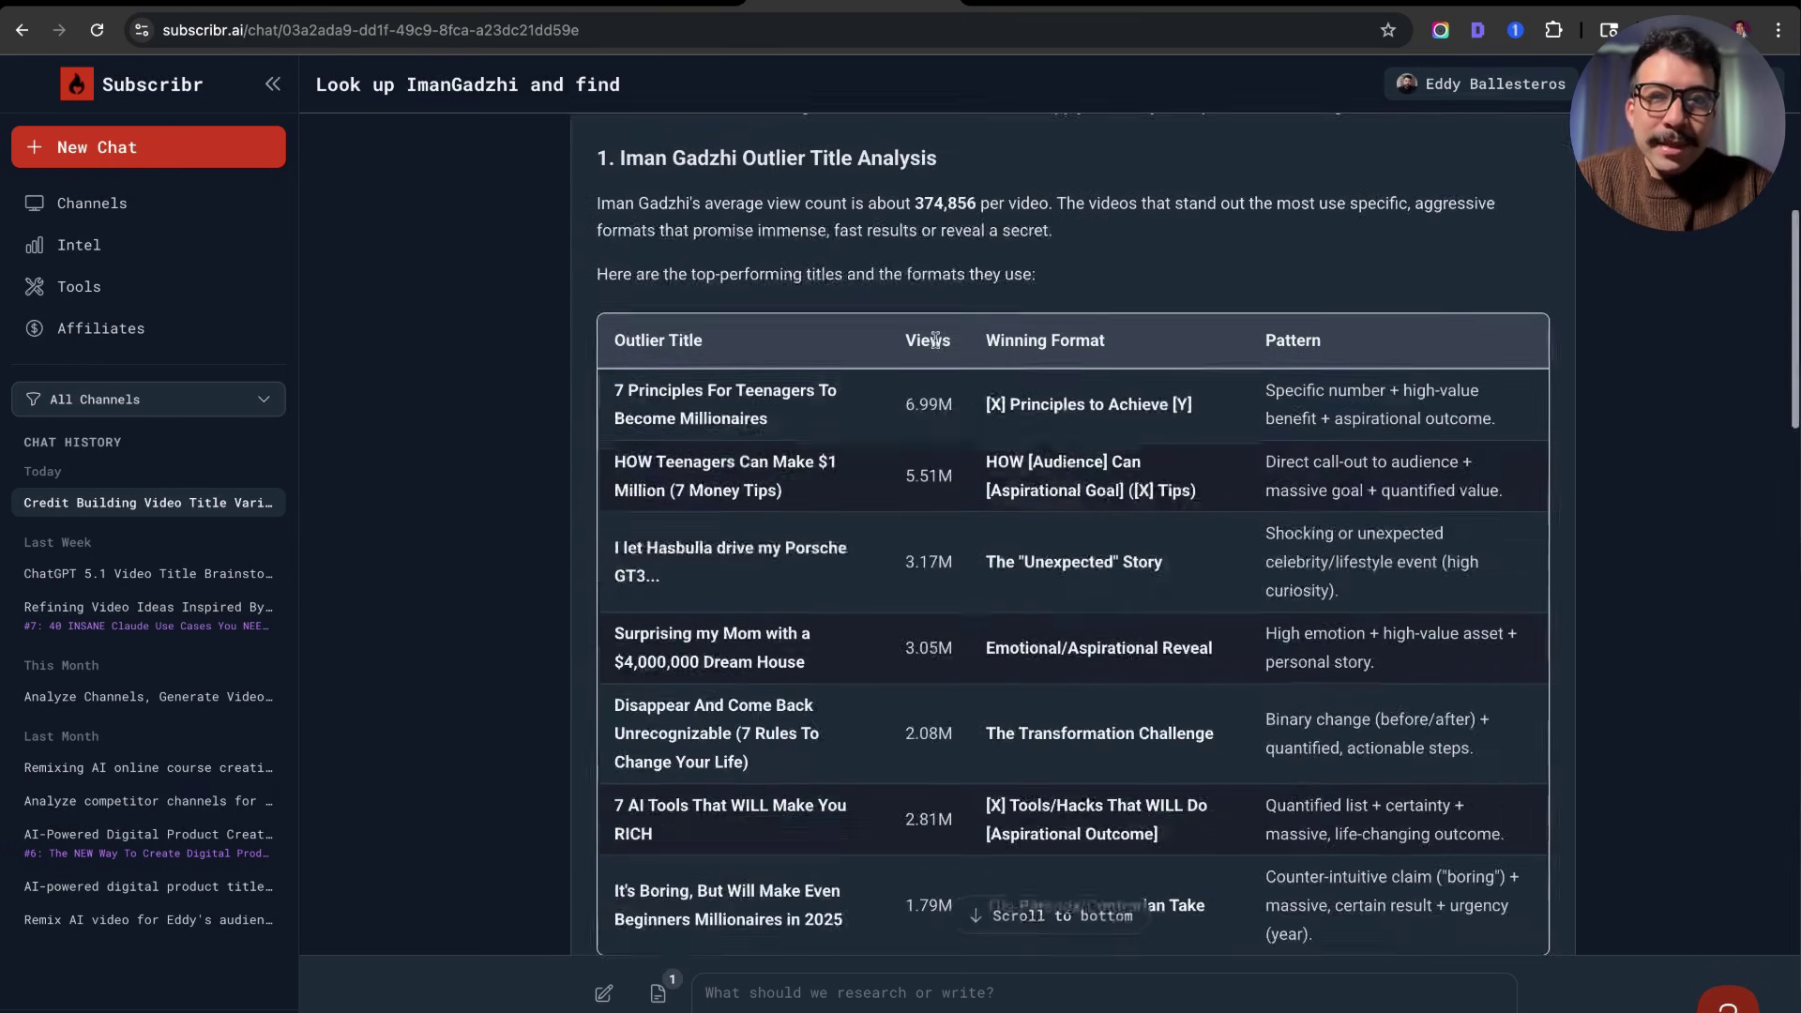
scroll(901, 336, down, 3)
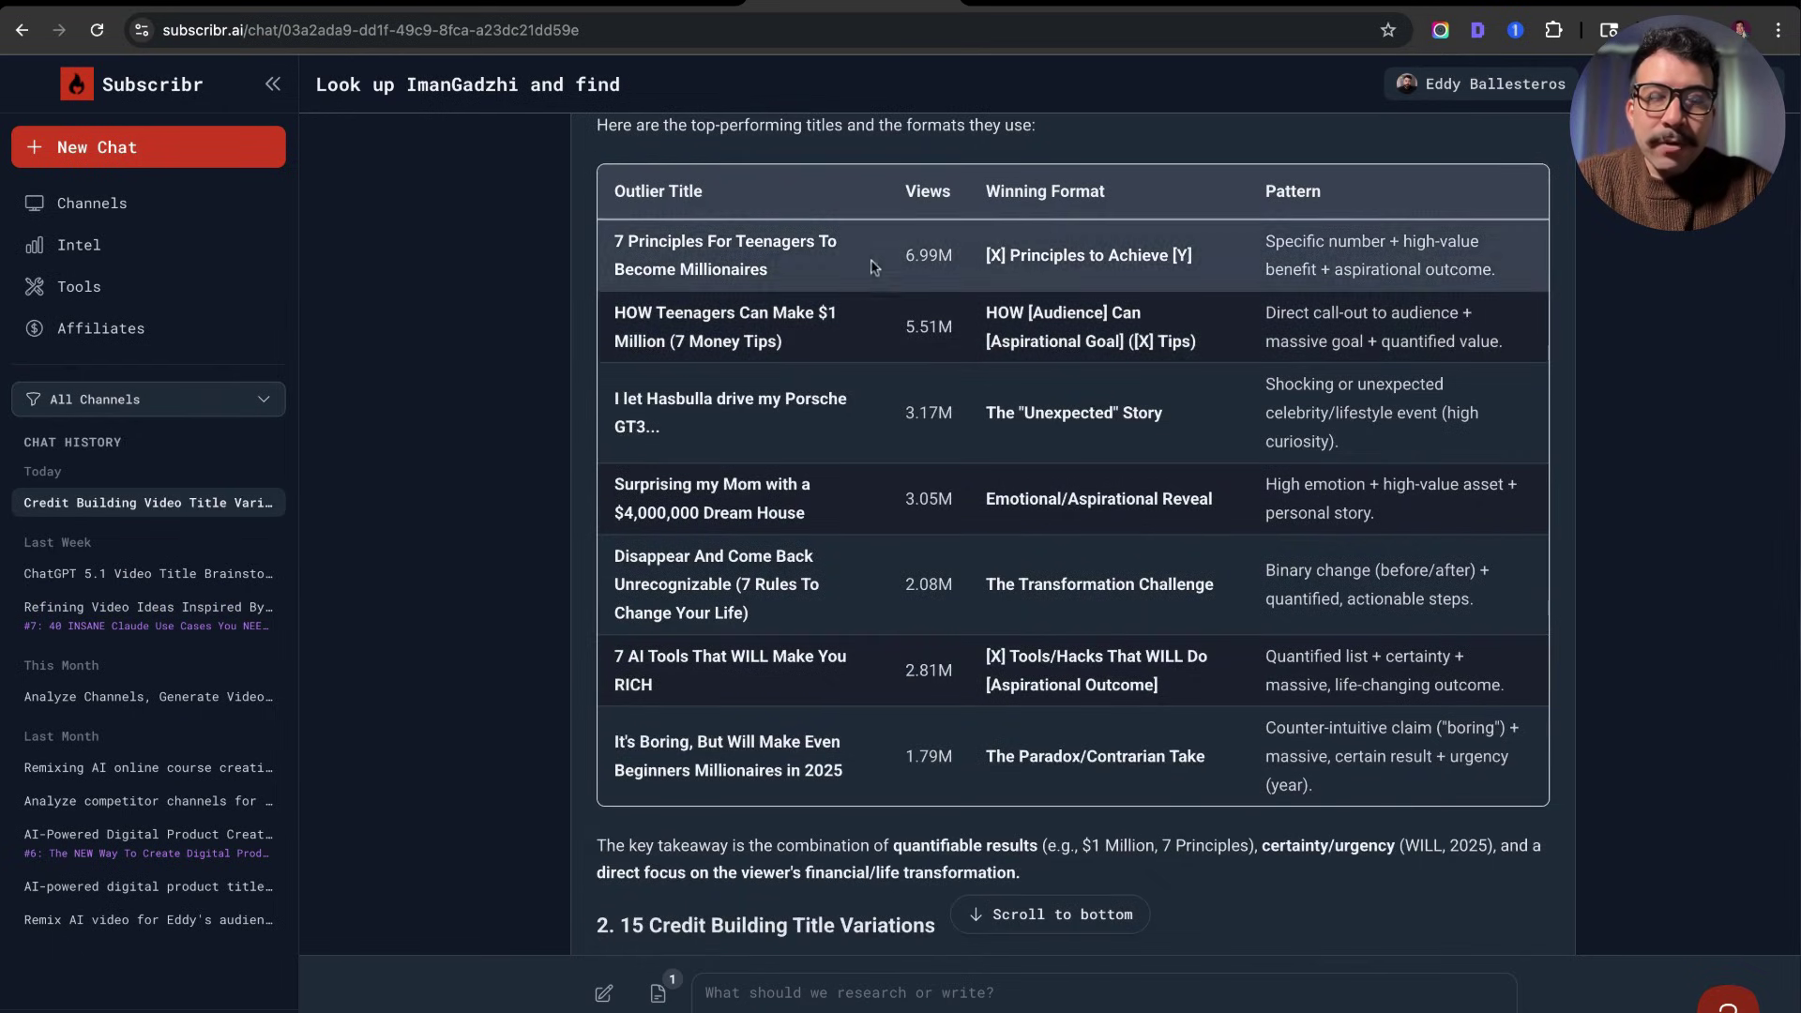
drag(984, 190, 1114, 340)
click(1113, 341)
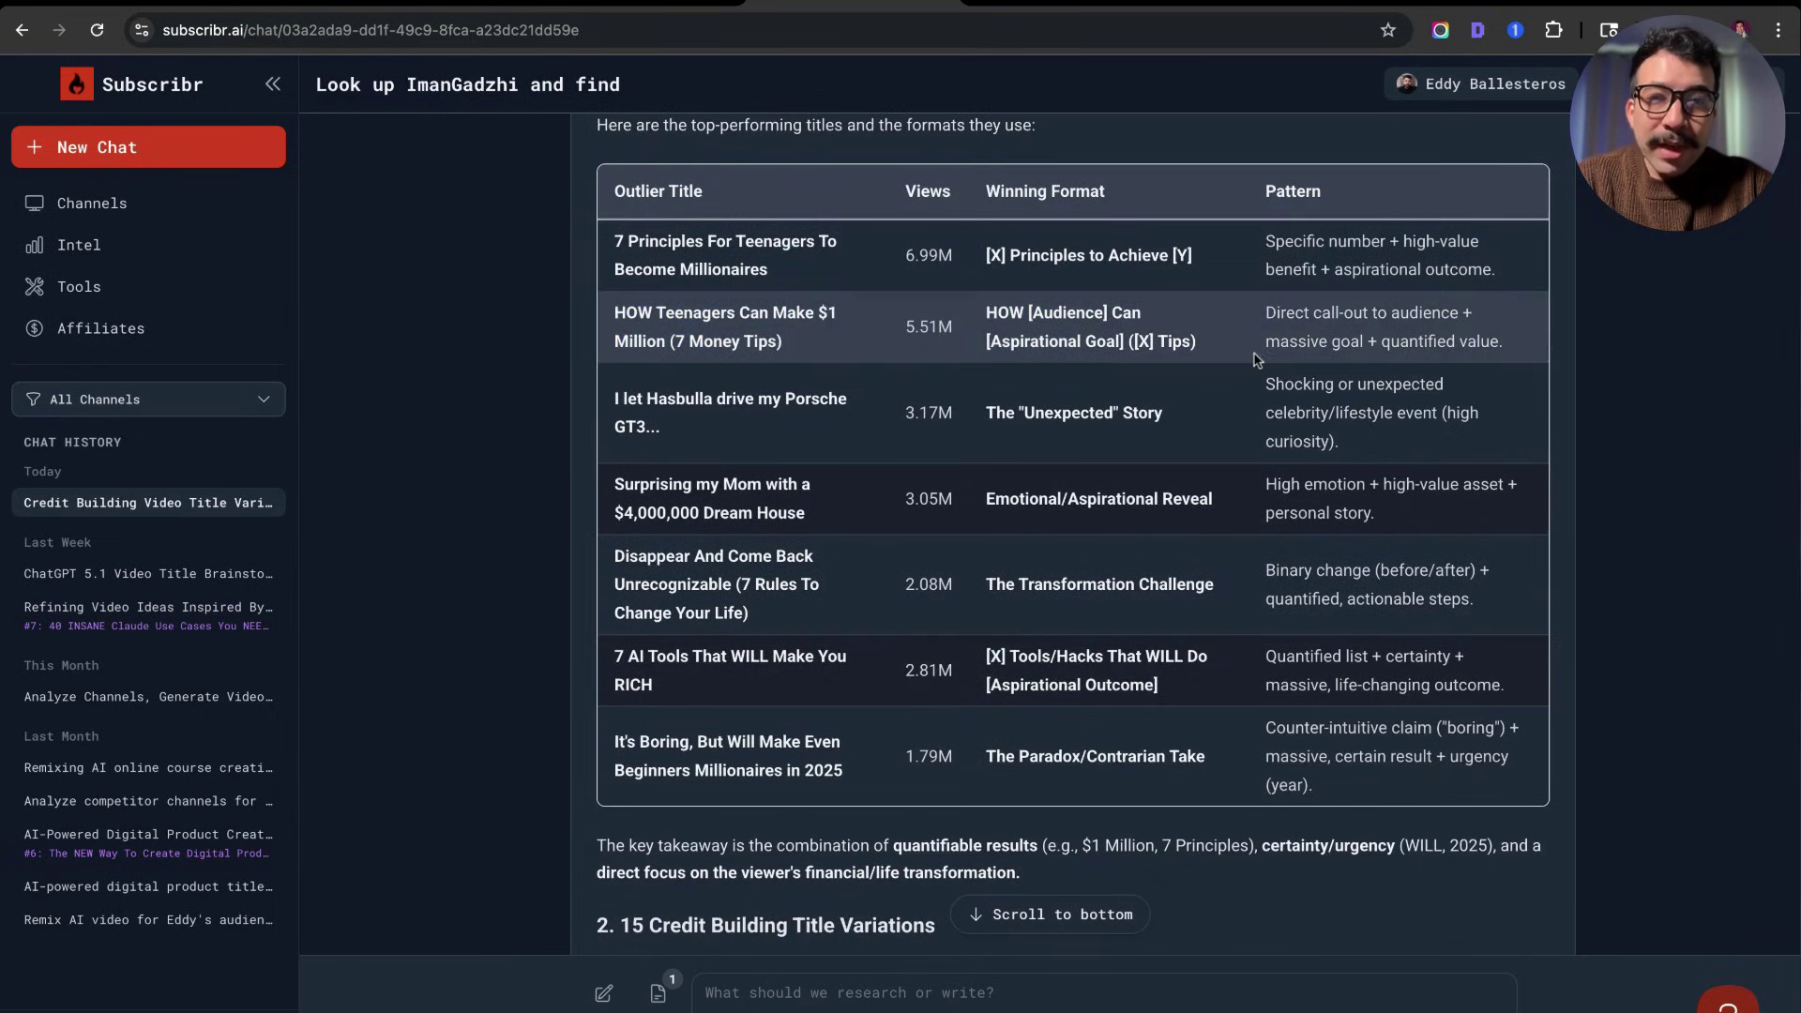
- Read through the 15 credit-building title variations, singling out rows 1, 2, 3, 6, 11 and 14
scroll(1032, 394, down, 1)
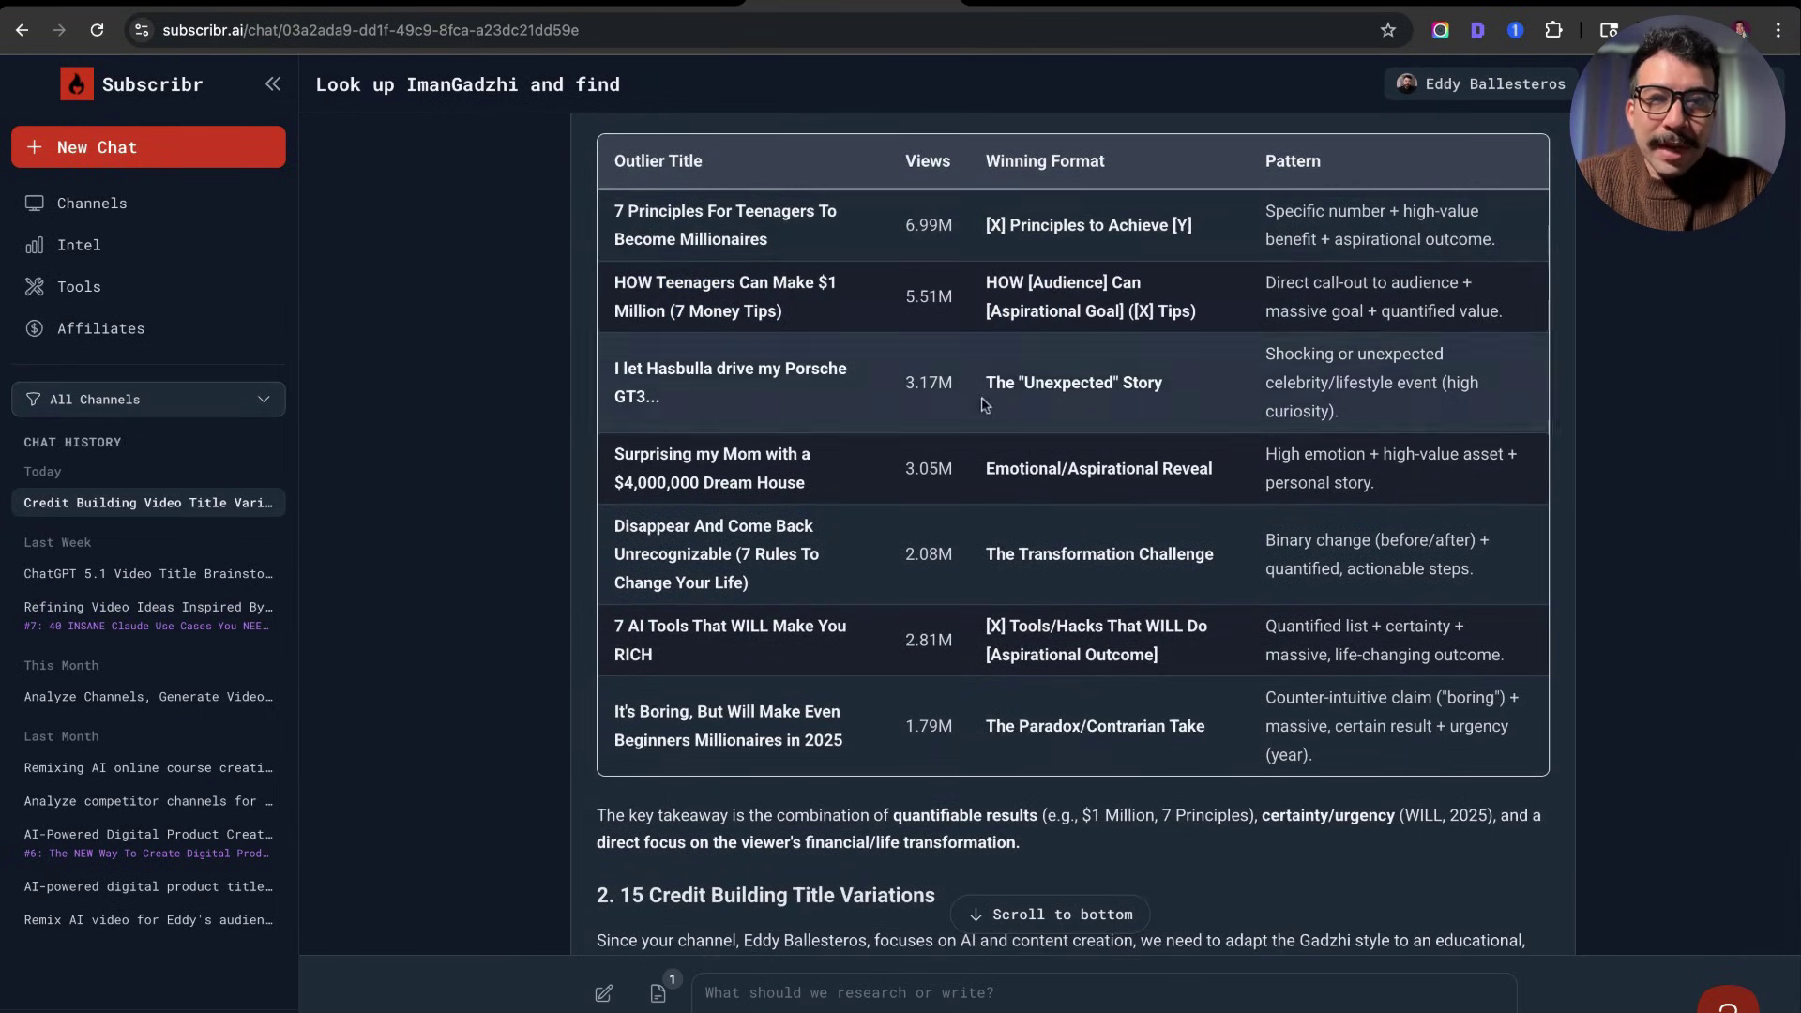
scroll(983, 406, down, 3)
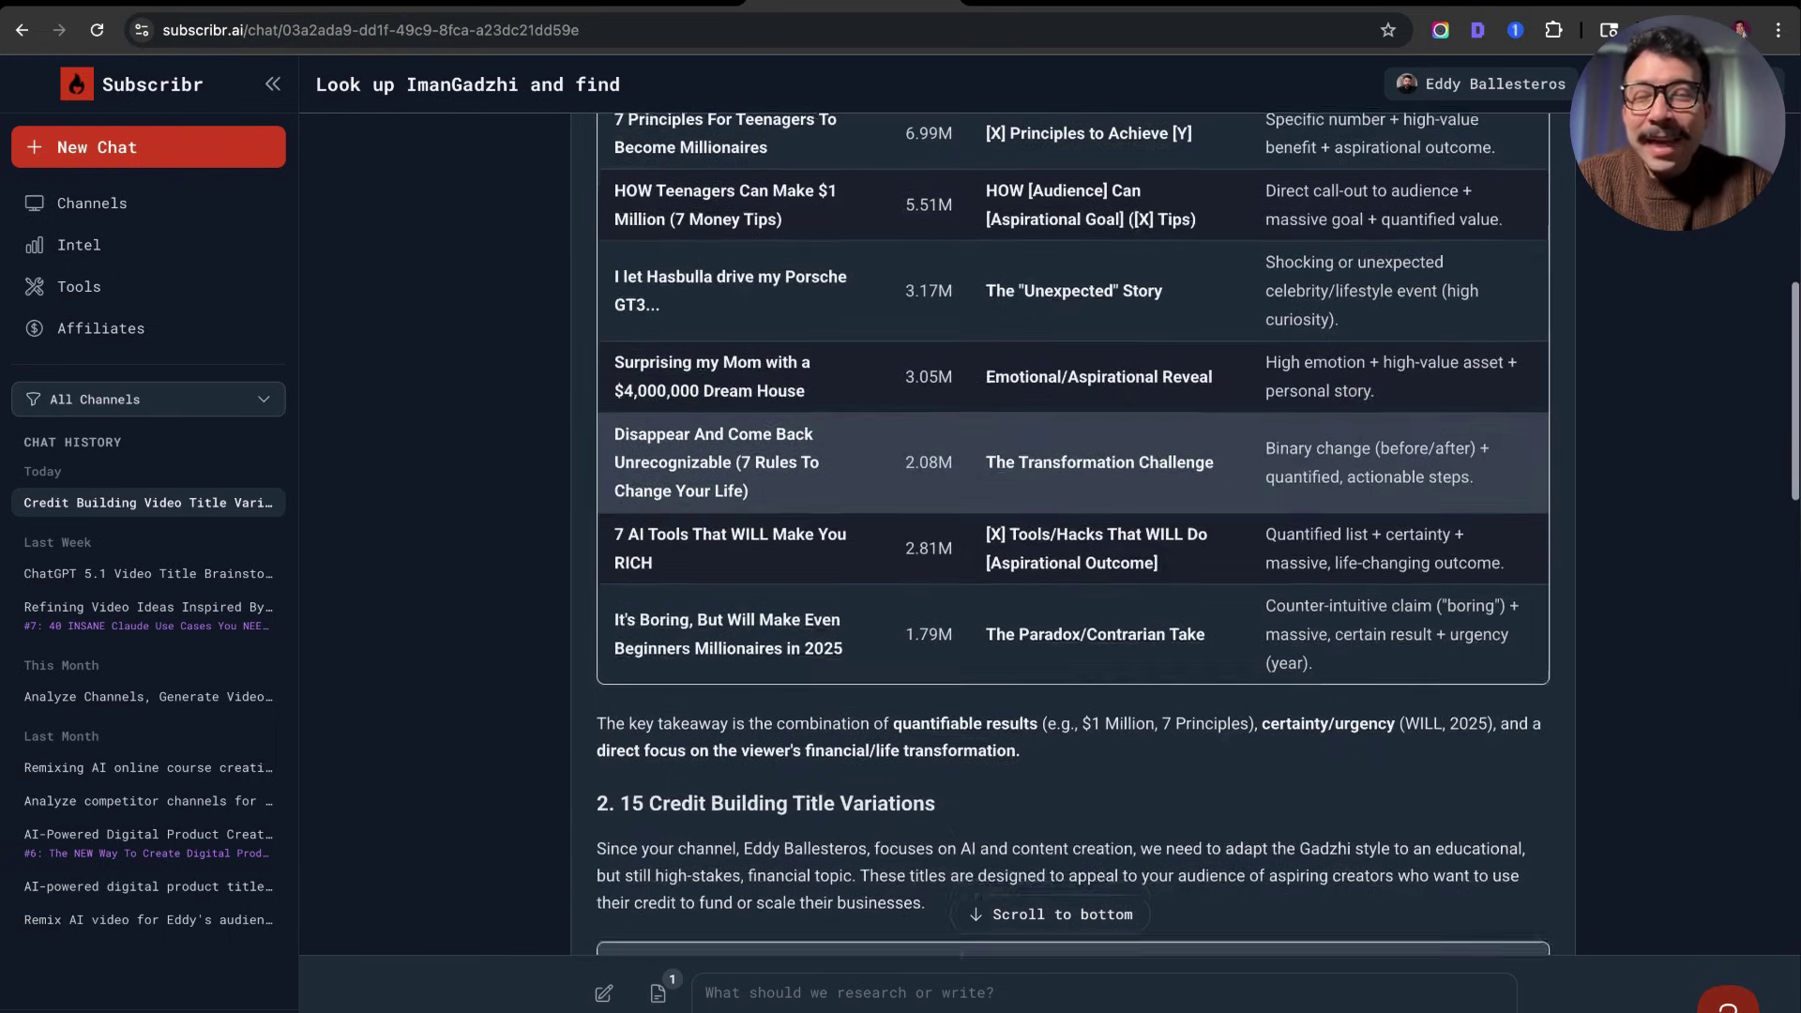
scroll(1074, 464, down, 12)
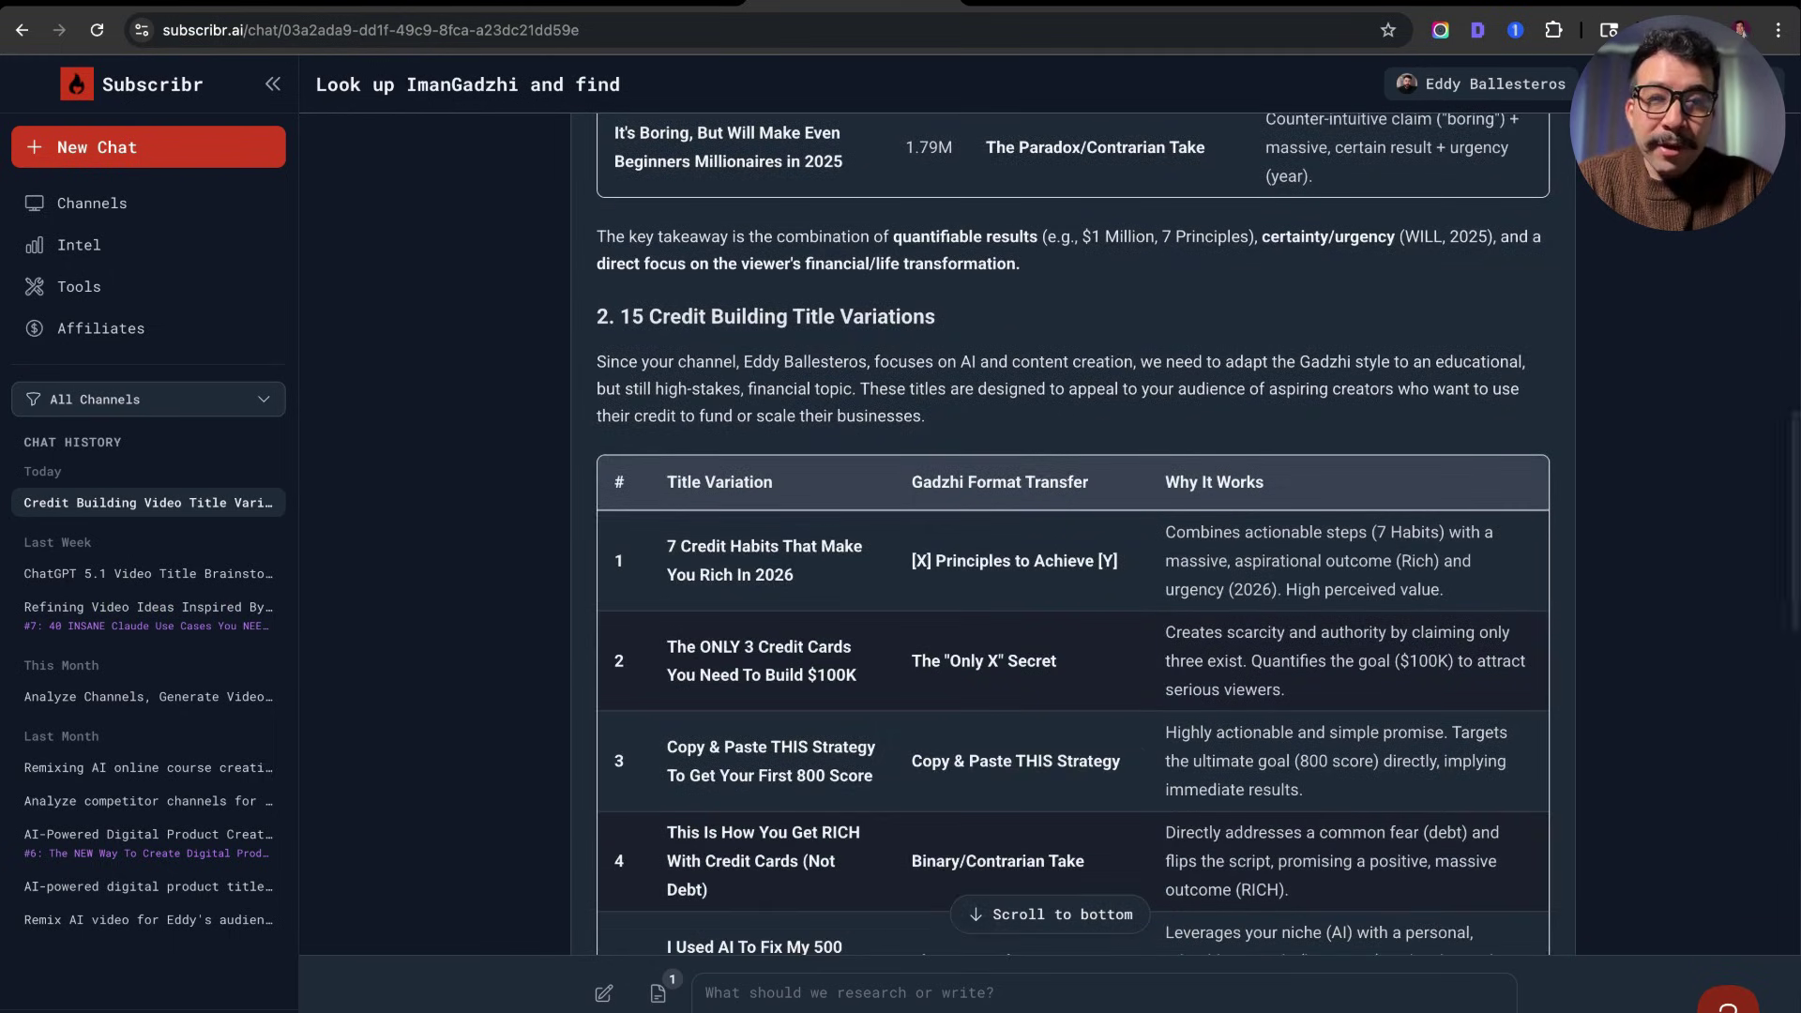
scroll(988, 261, down, 5)
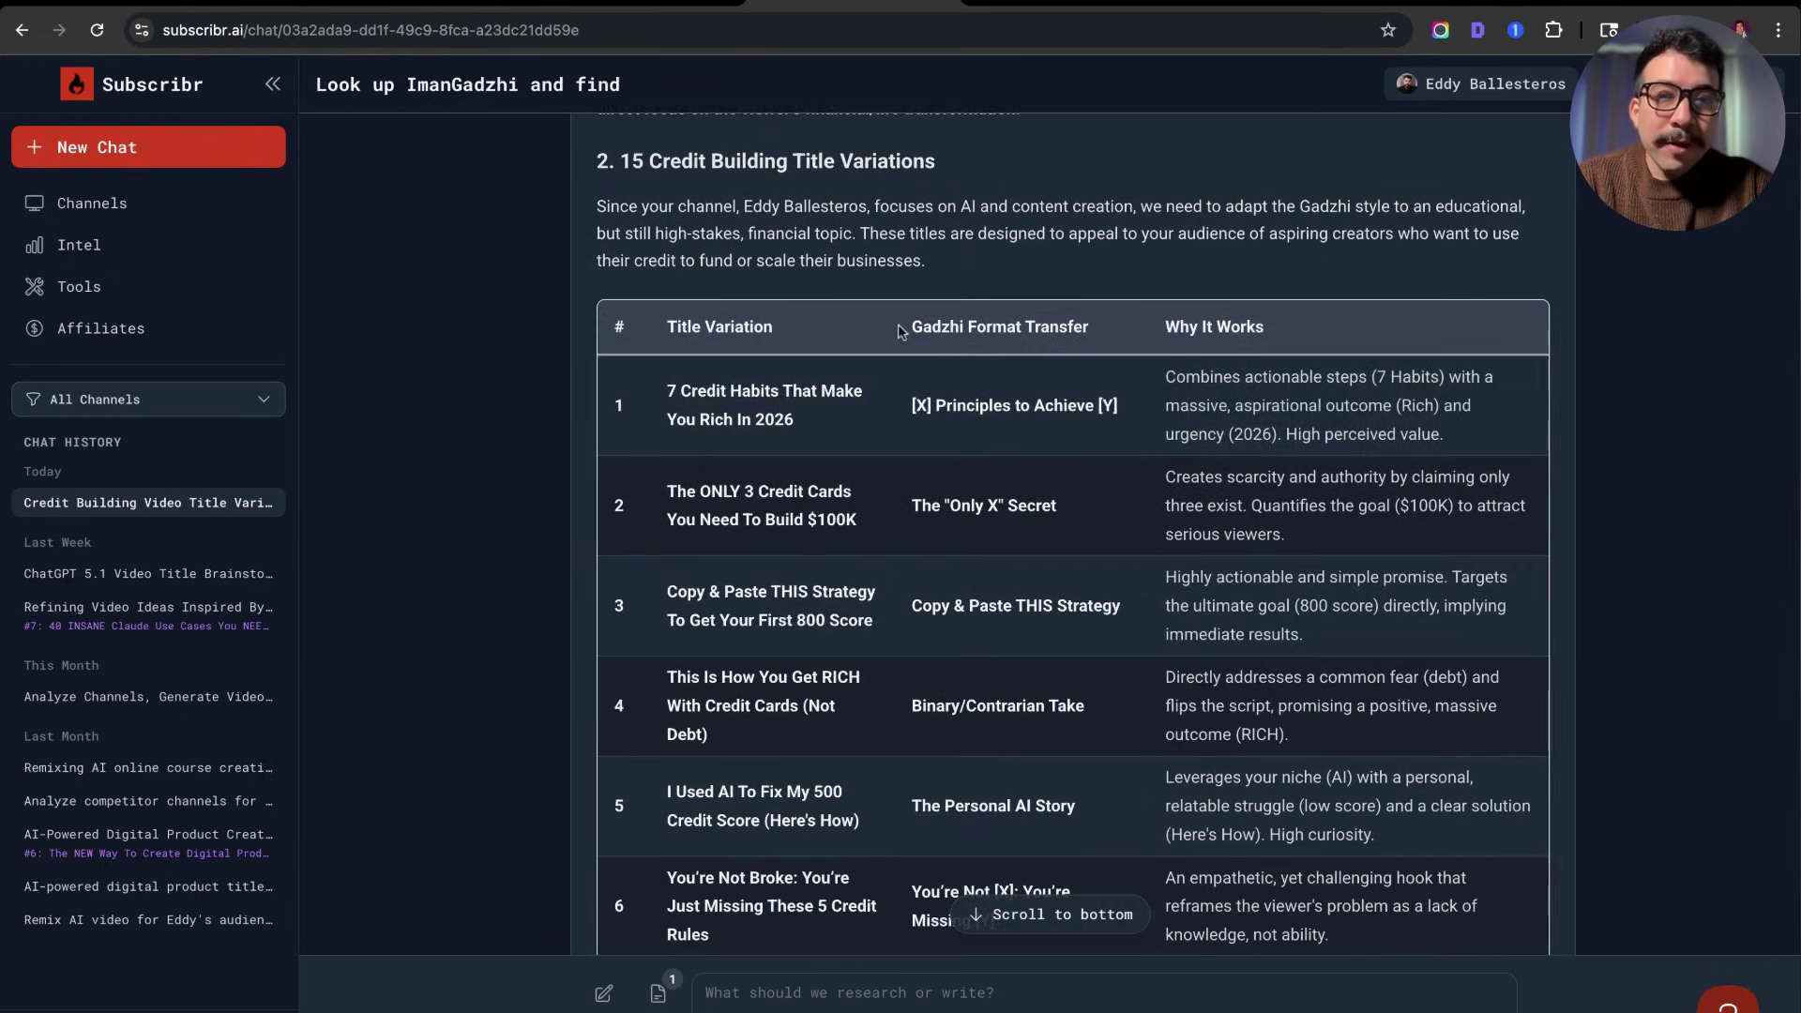
scroll(896, 394, down, 4)
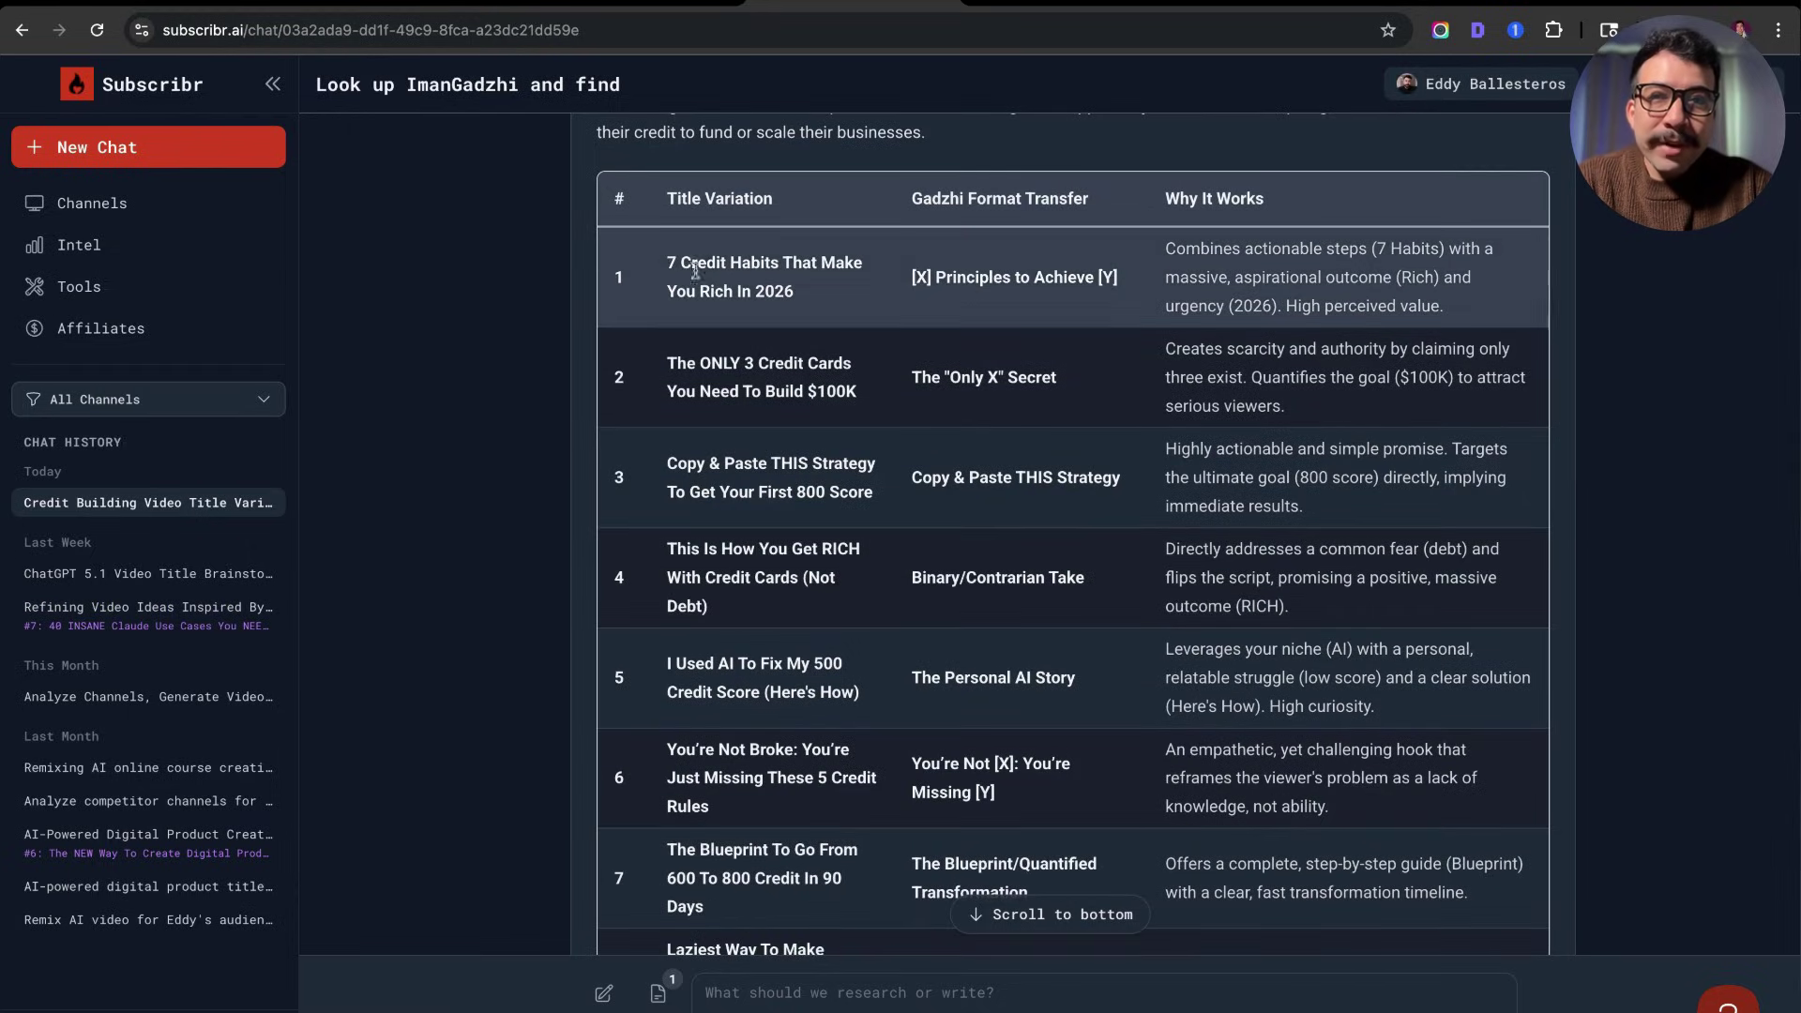
drag(656, 269, 831, 270)
click(891, 319)
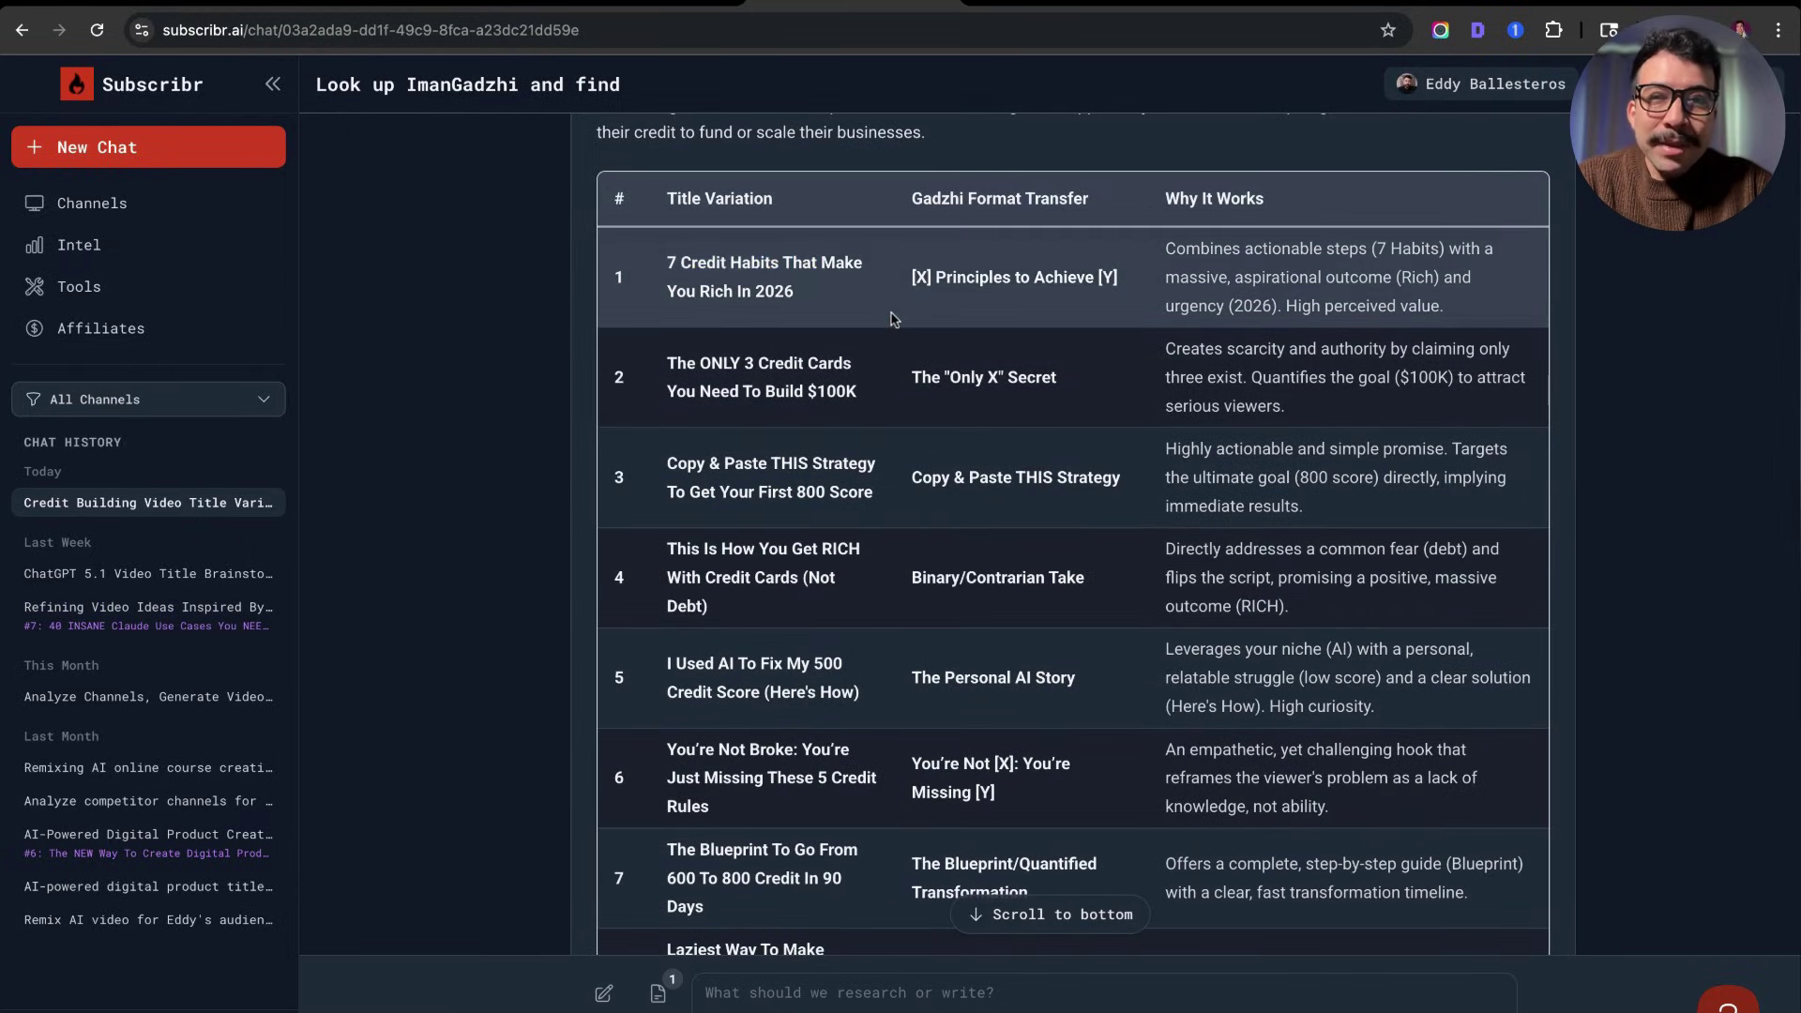
double_click(679, 367)
click(663, 370)
scroll(882, 413, down, 1)
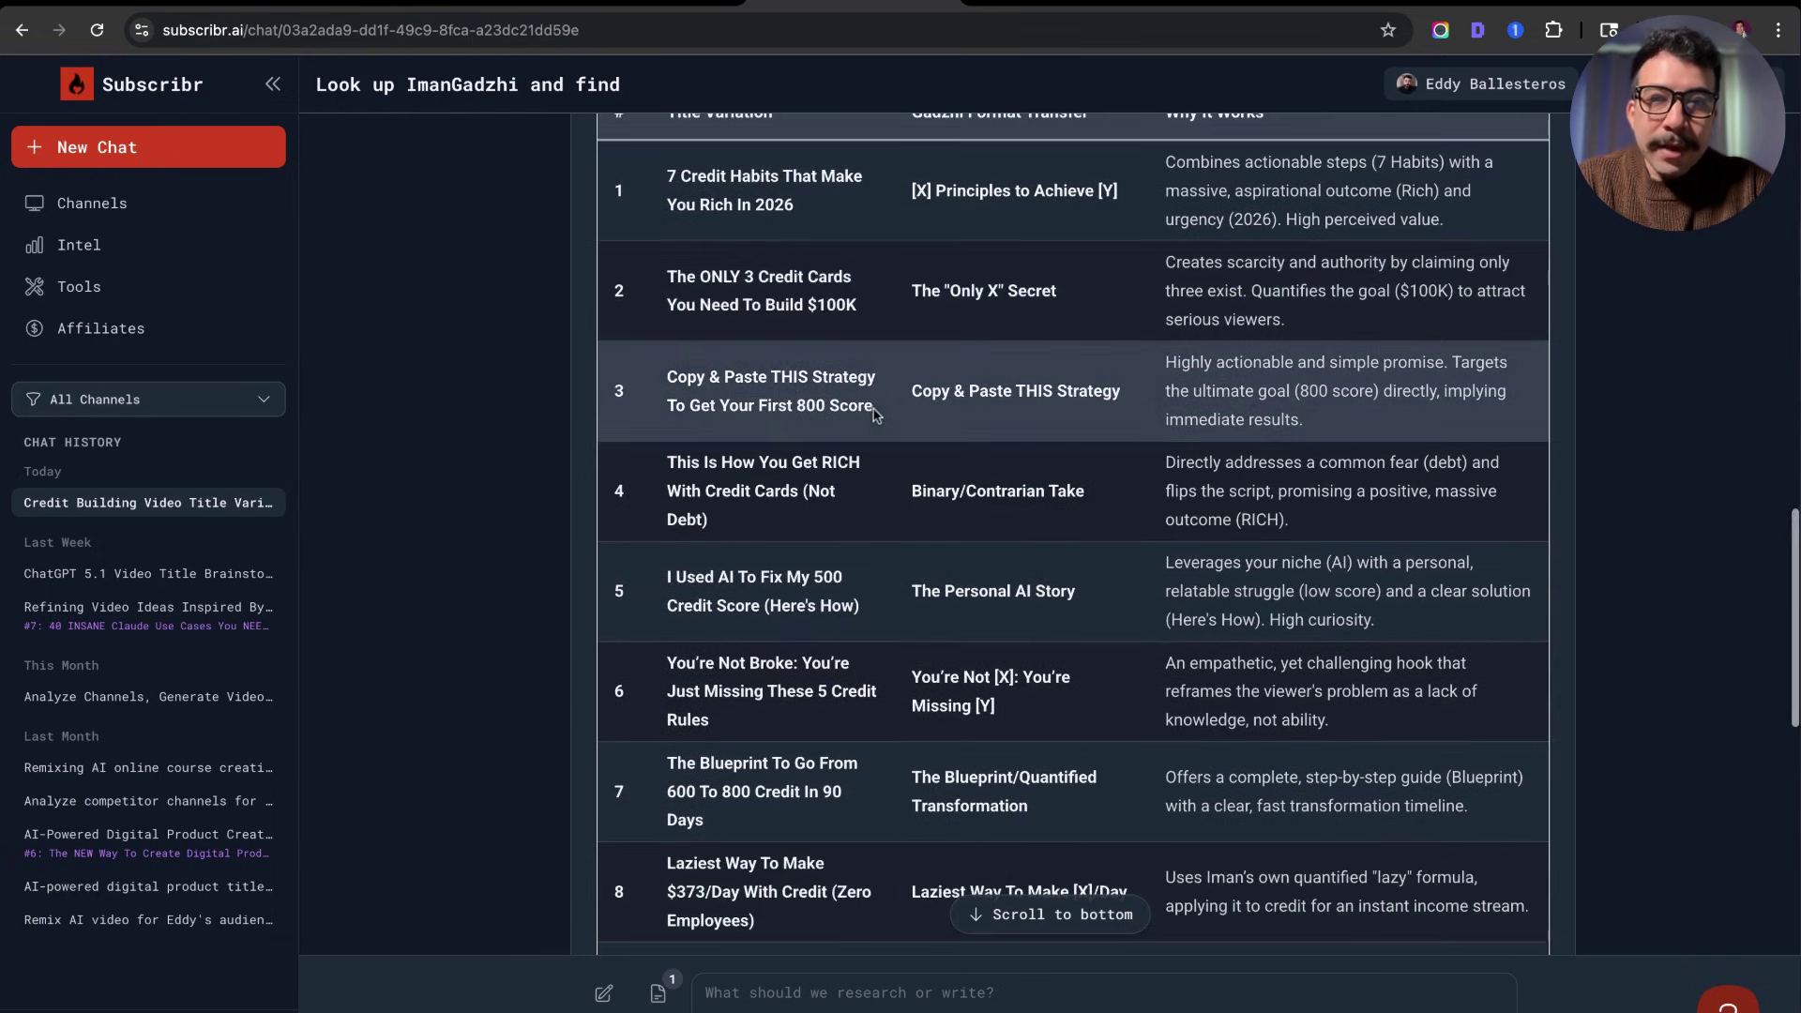
drag(667, 373, 894, 405)
click(891, 403)
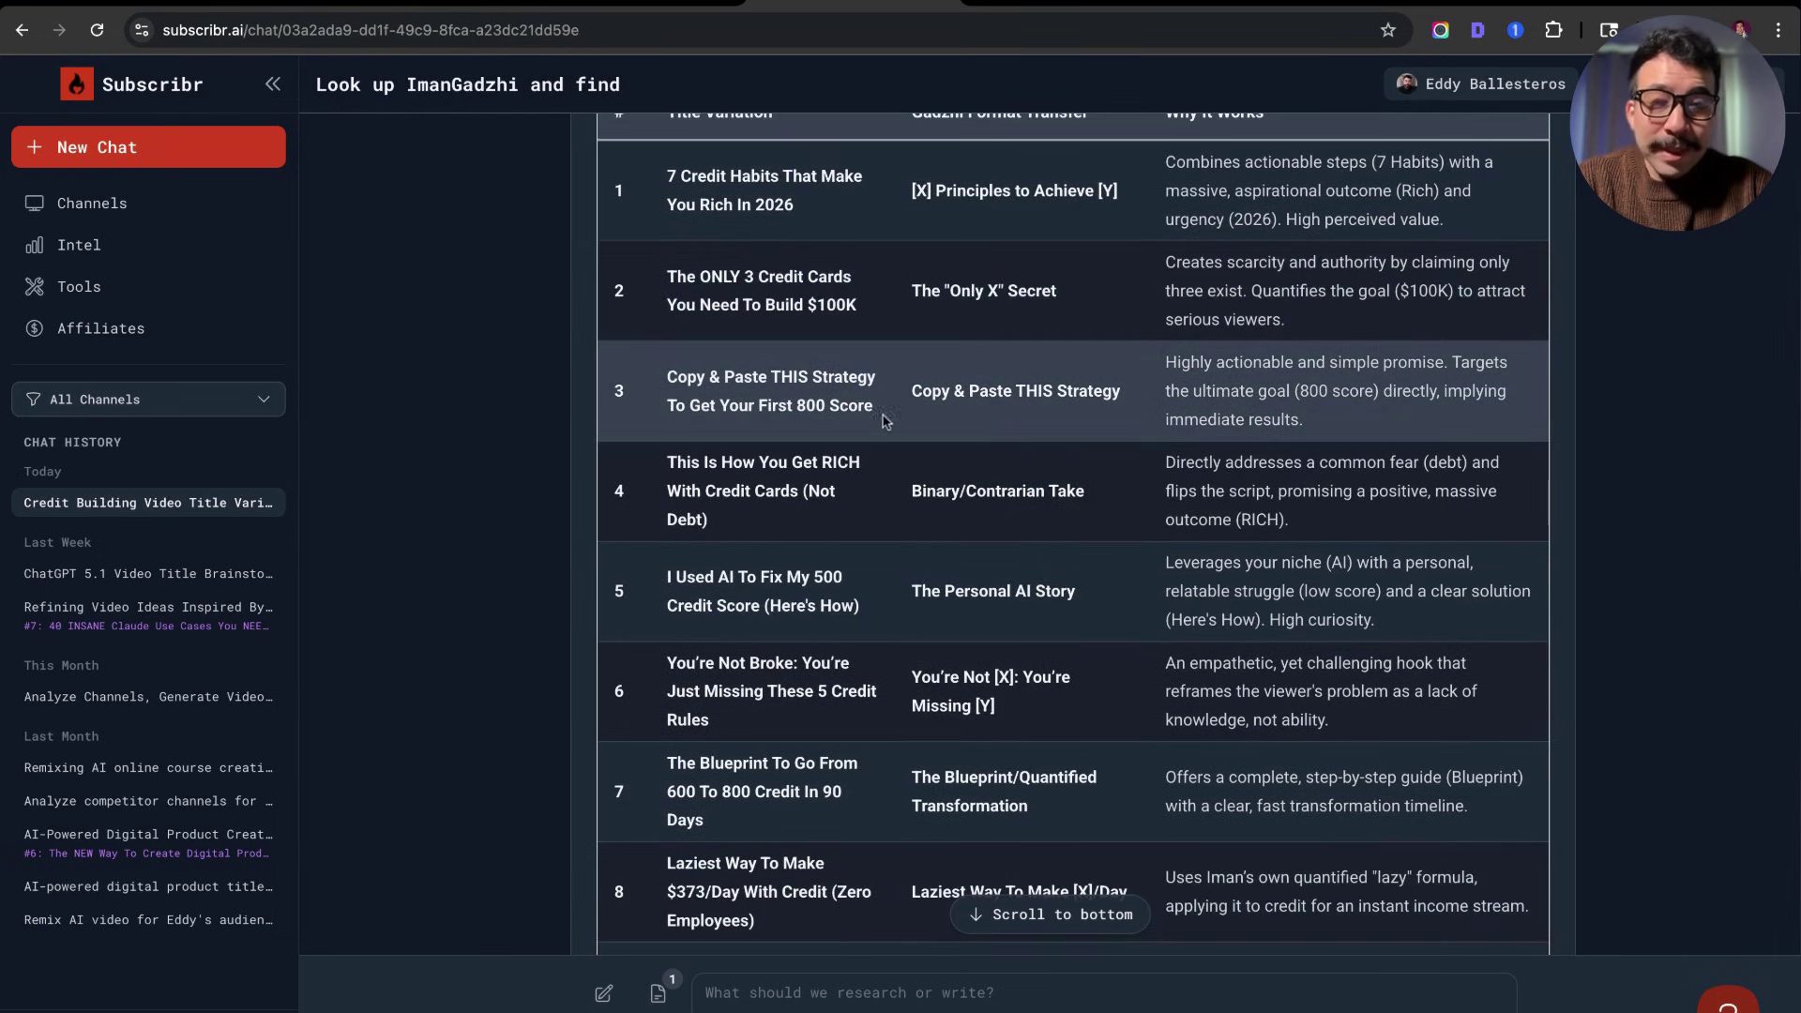
scroll(882, 427, down, 2)
drag(668, 488, 806, 489)
click(853, 488)
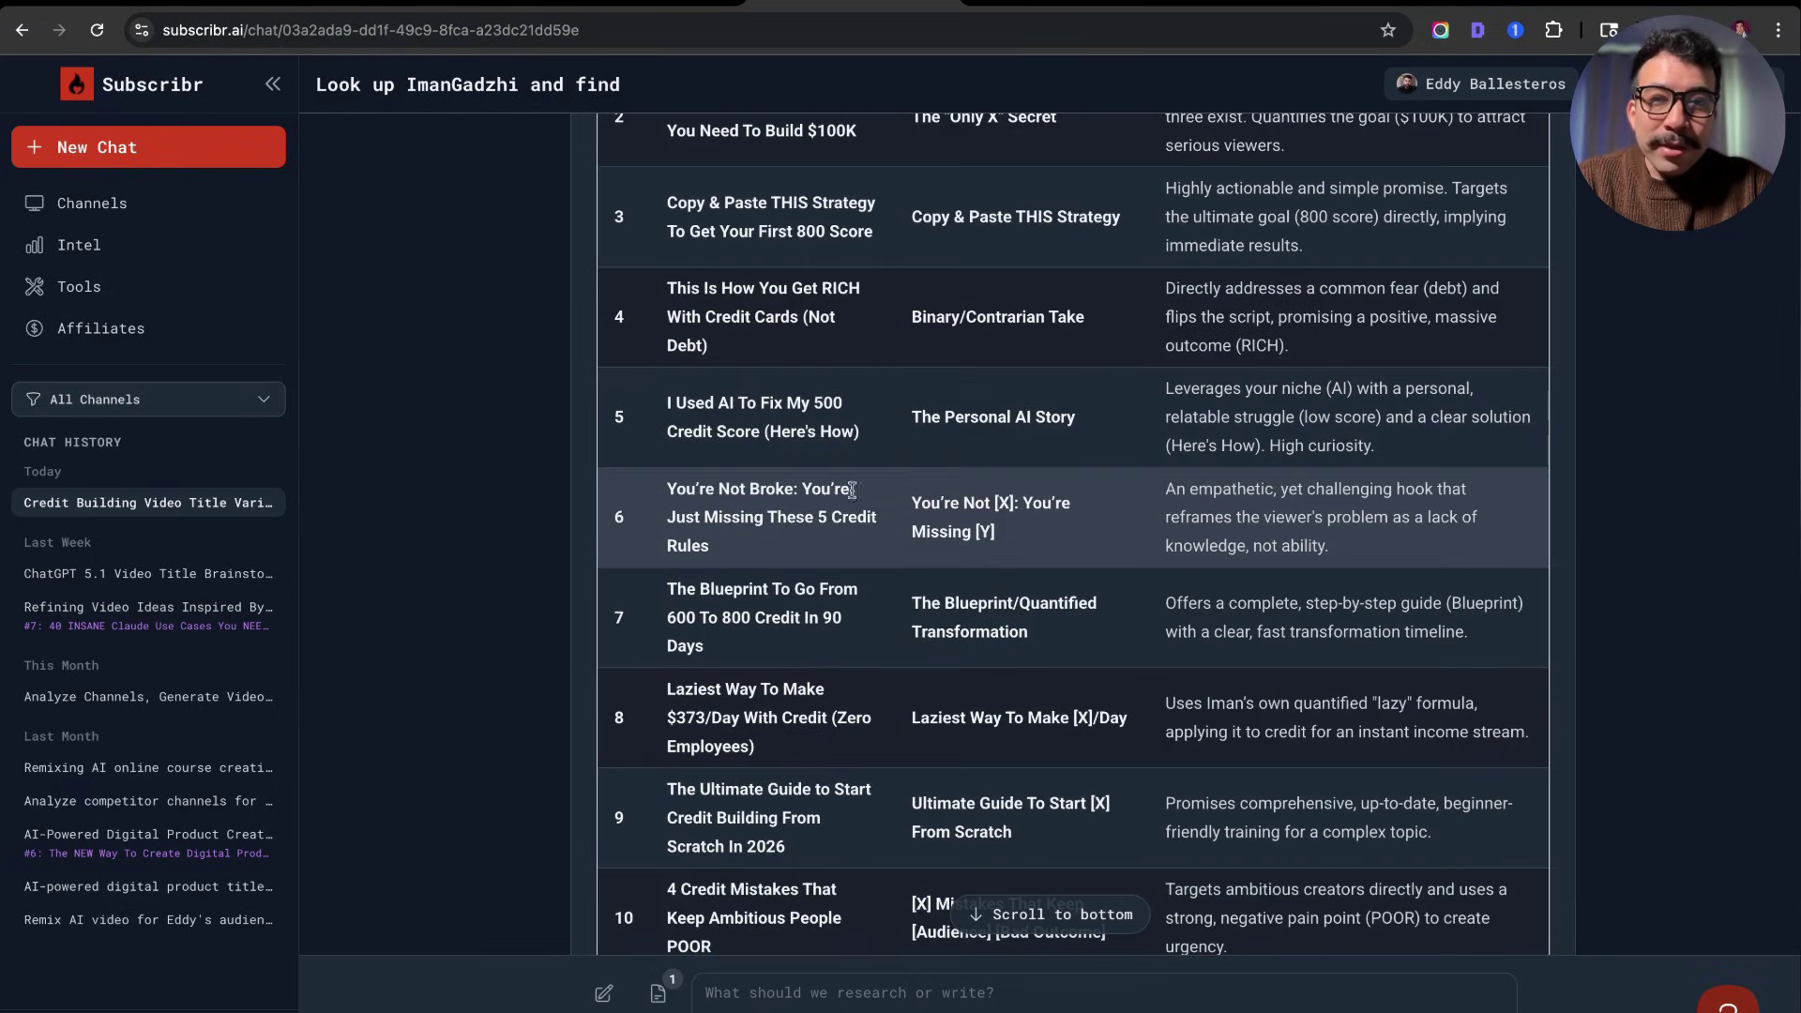
scroll(919, 480, down, 1)
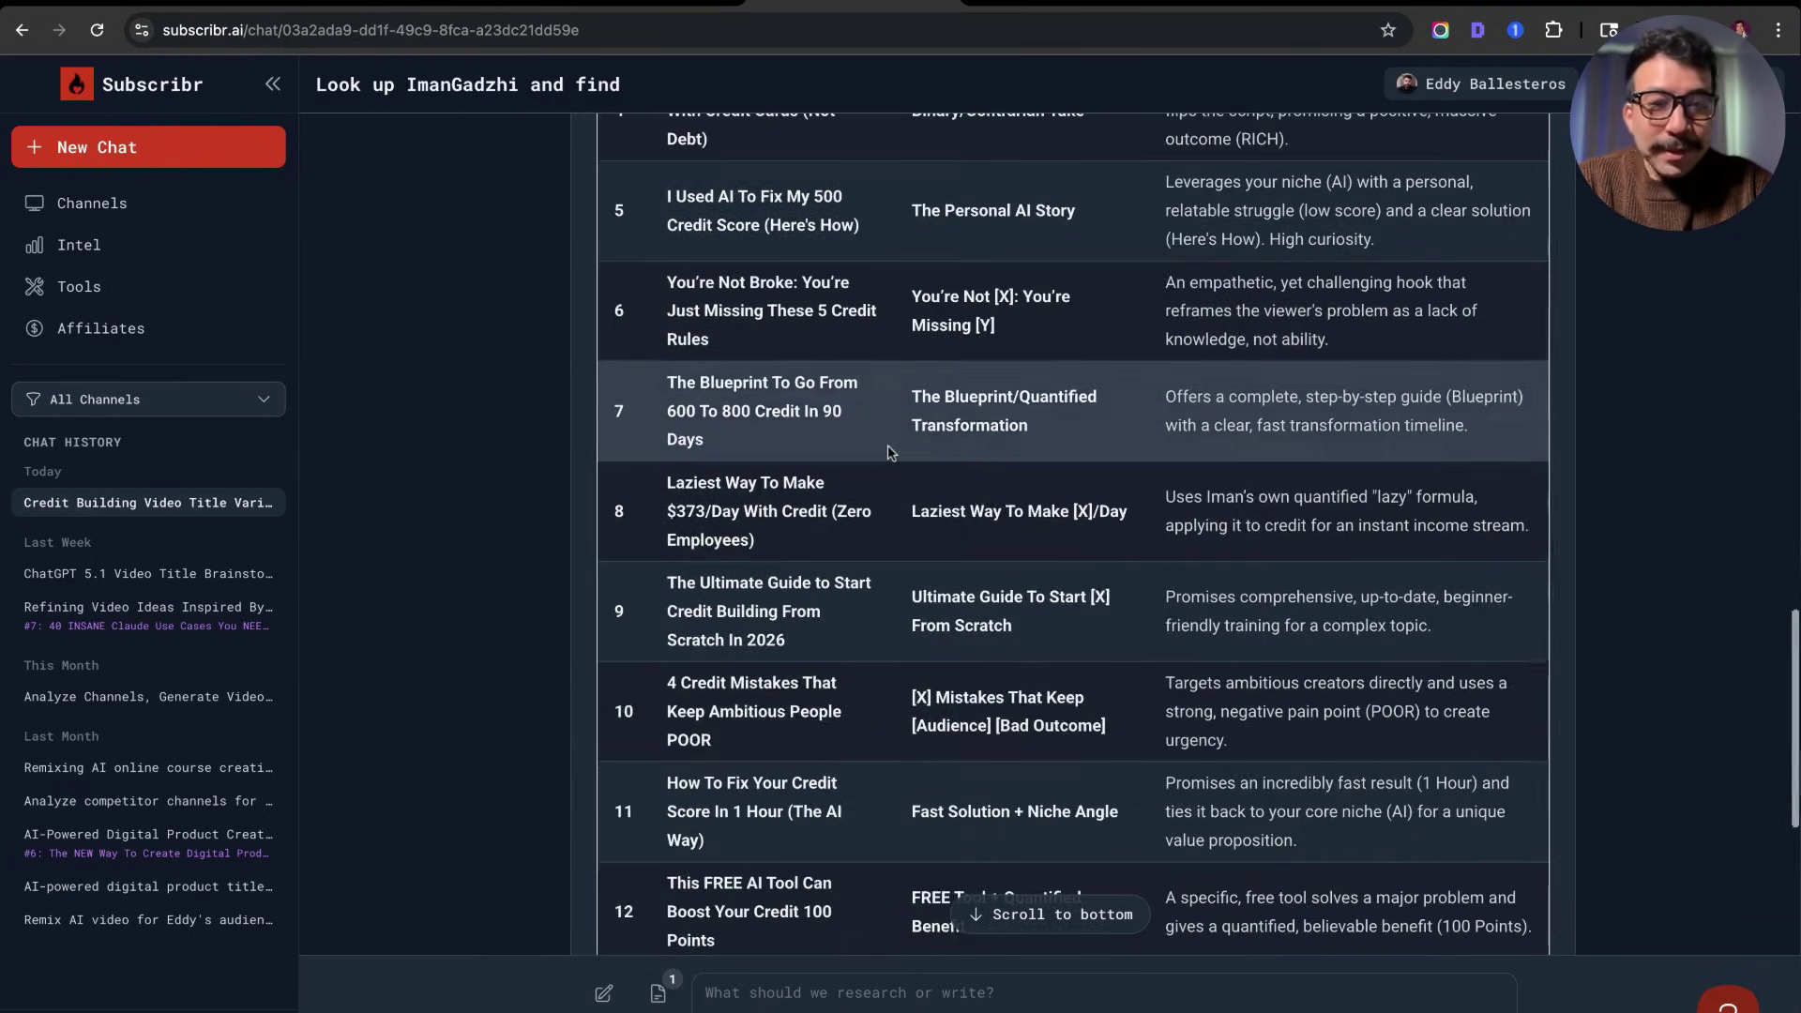
scroll(889, 453, down, 3)
scroll(891, 441, down, 3)
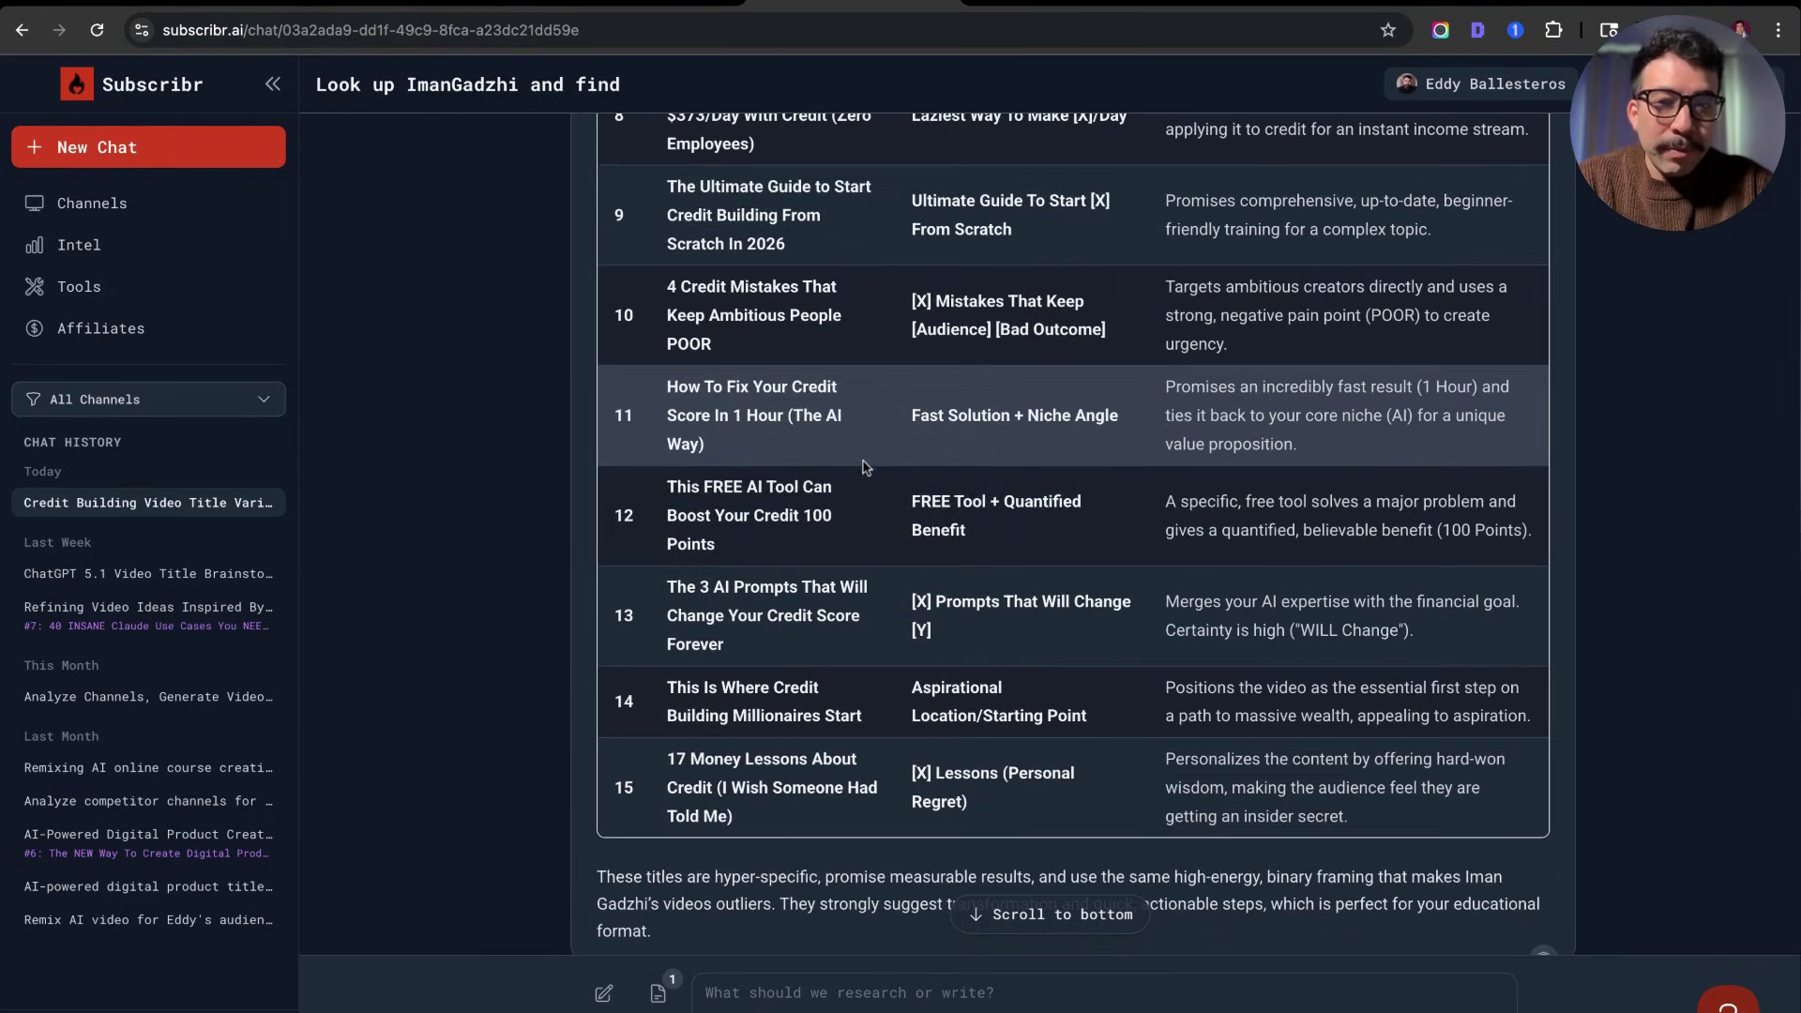
drag(864, 466, 666, 384)
click(864, 415)
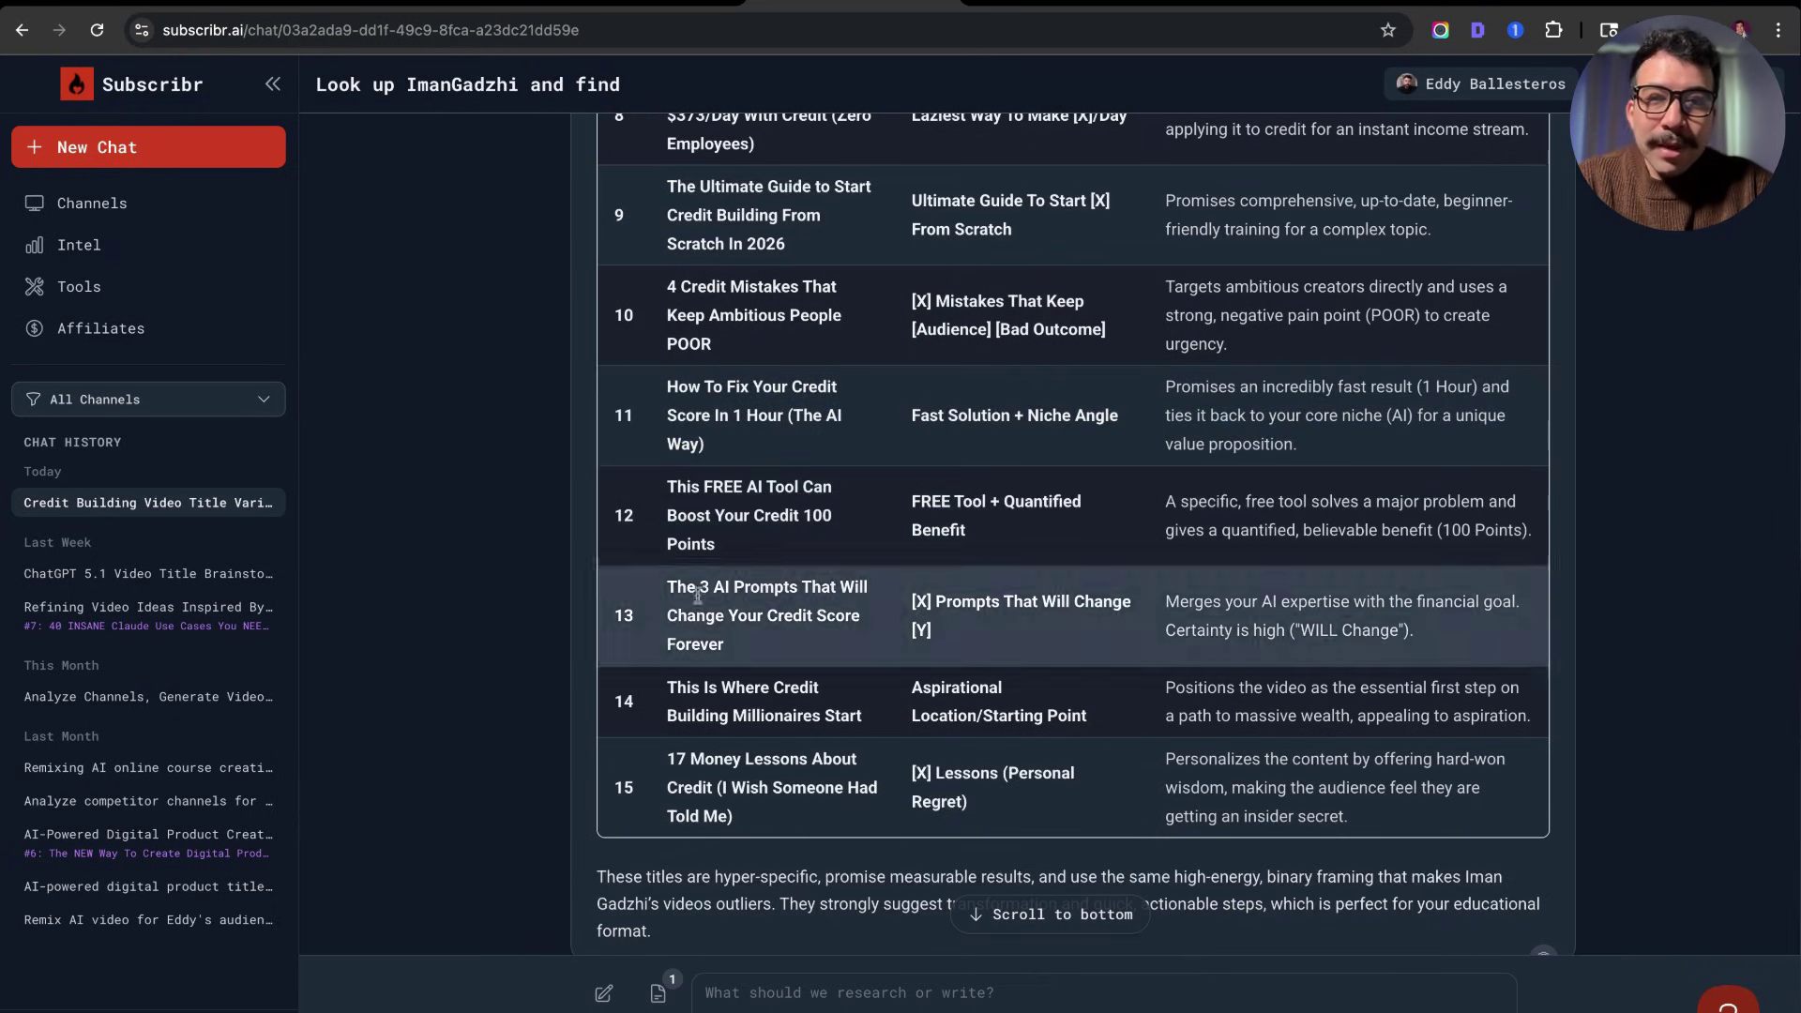
drag(863, 718, 667, 690)
click(888, 606)
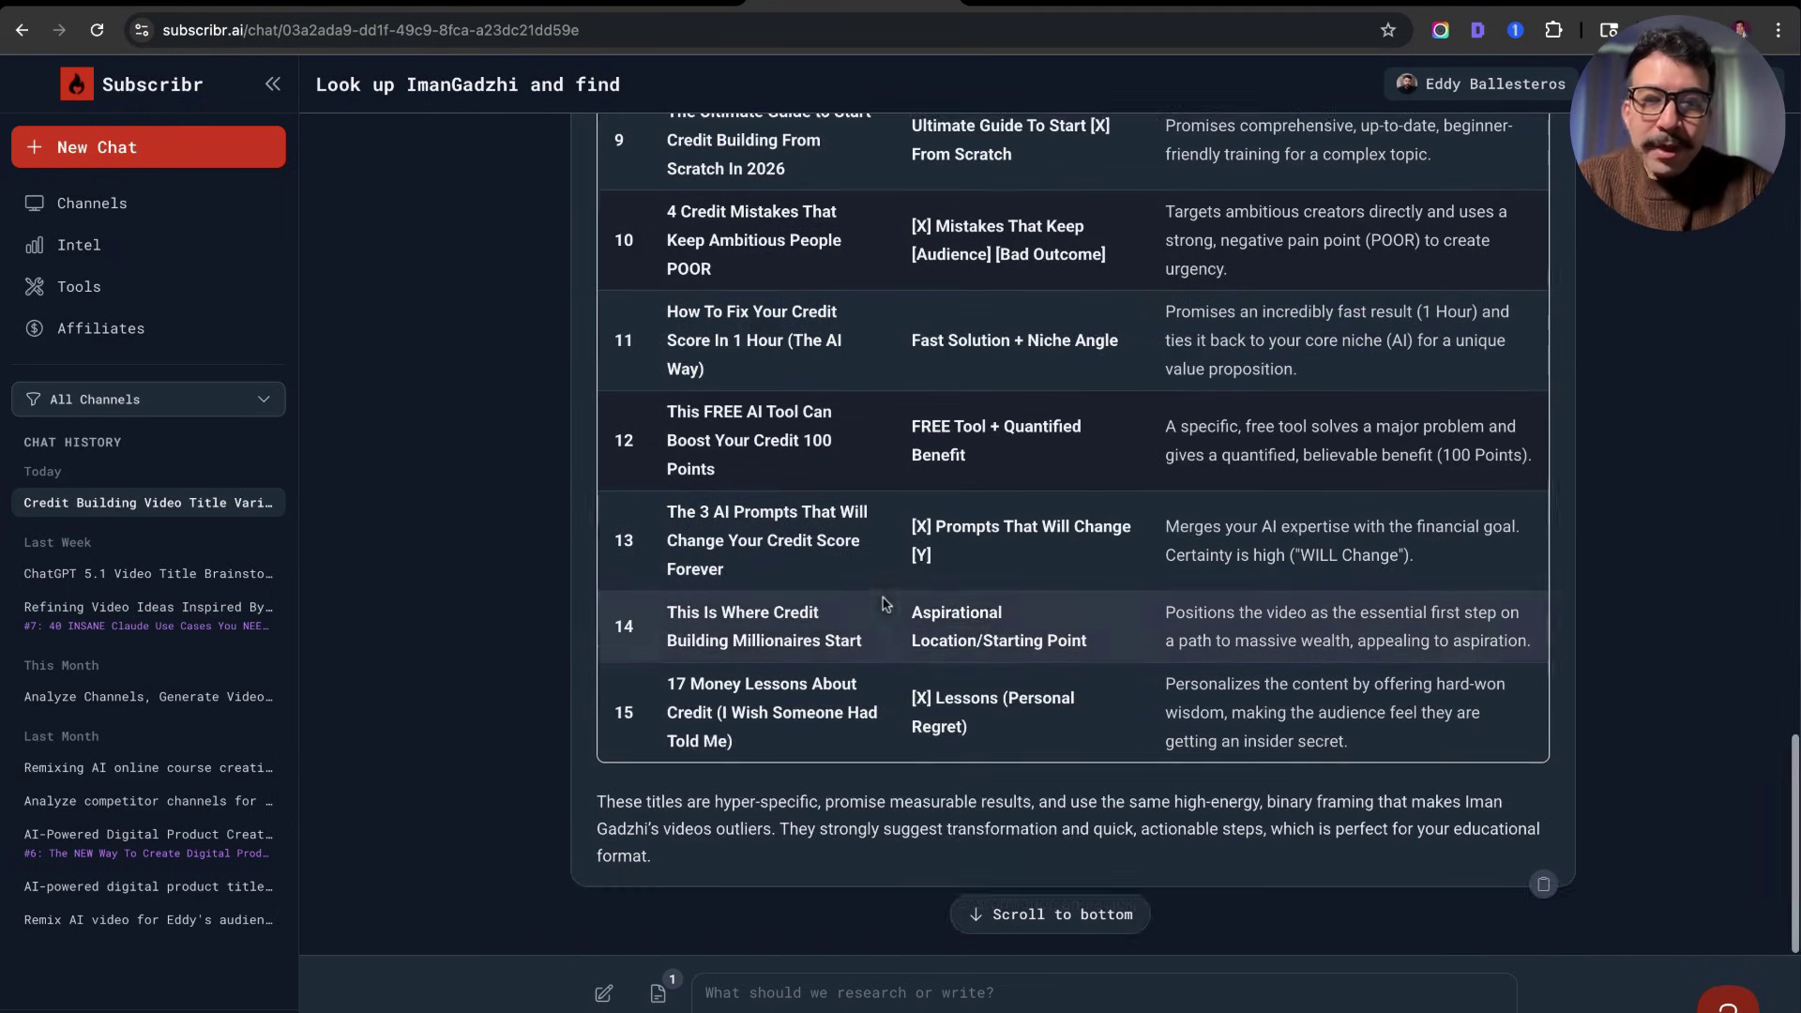
- Revisit the row 7 title idea, scroll back to the outlier table, then go to Channels
scroll(938, 608, up, 10)
scroll(961, 608, up, 4)
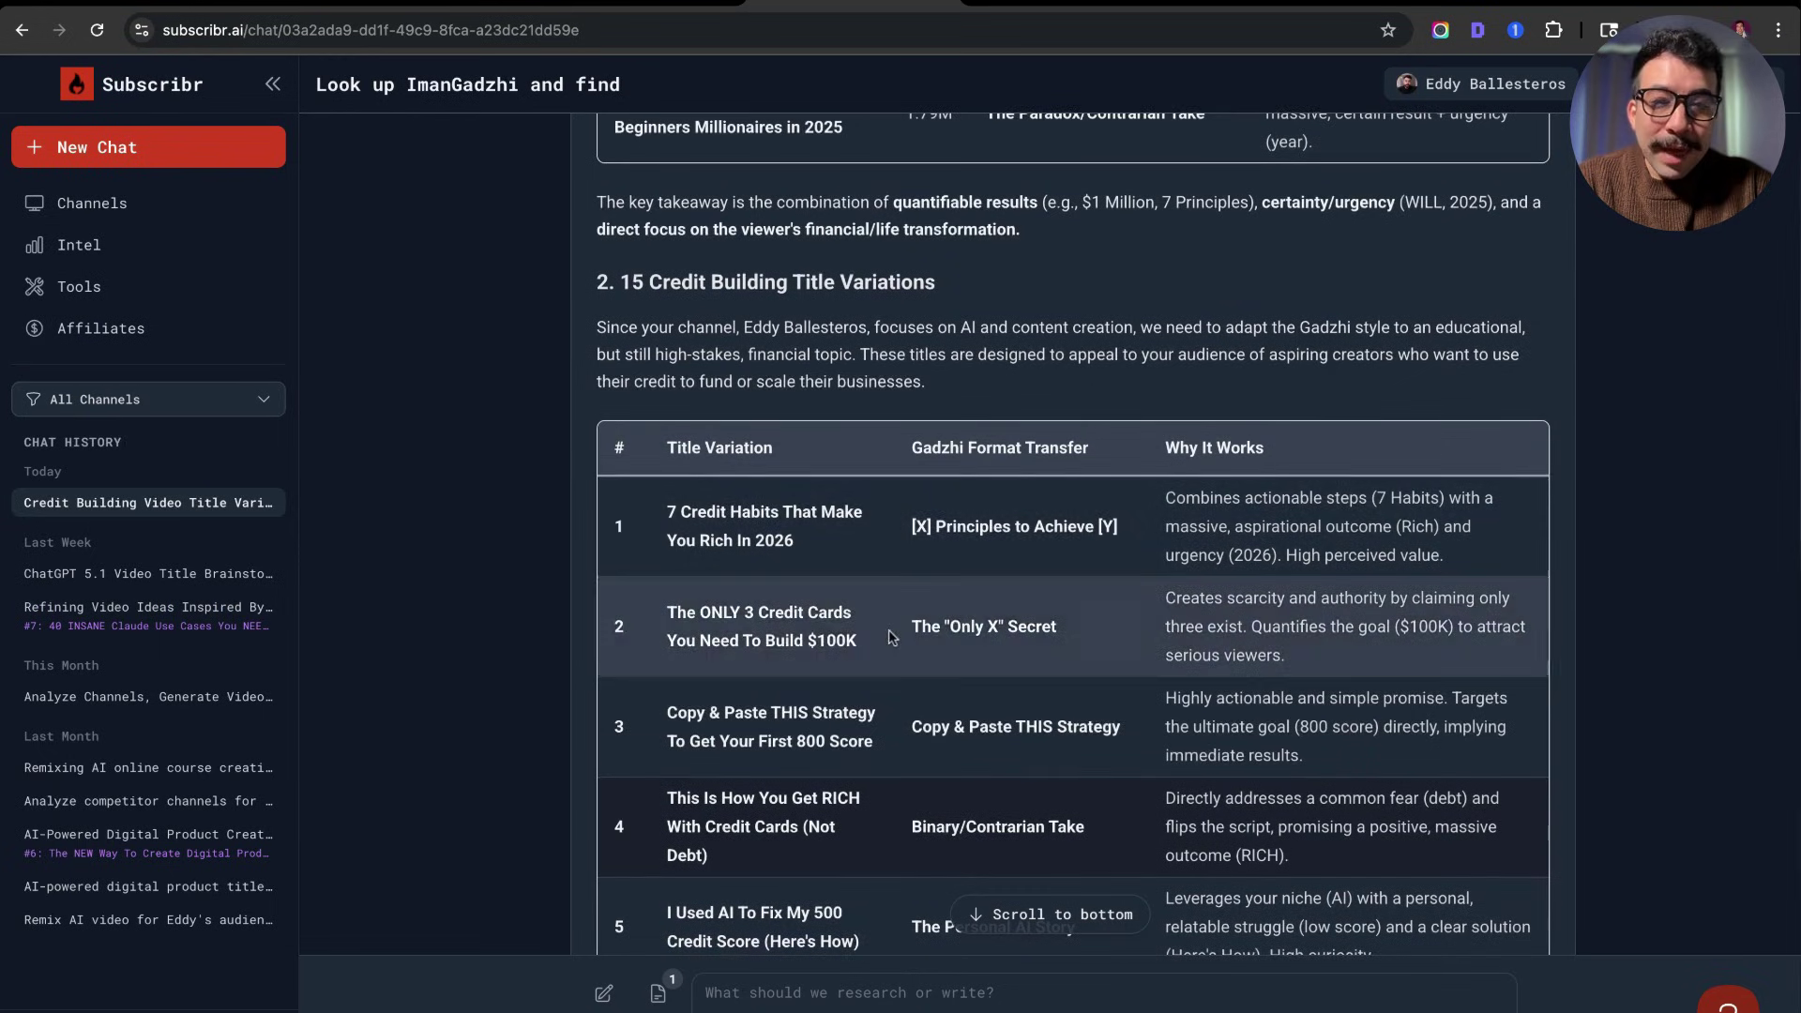
scroll(872, 633, down, 5)
scroll(882, 636, down, 3)
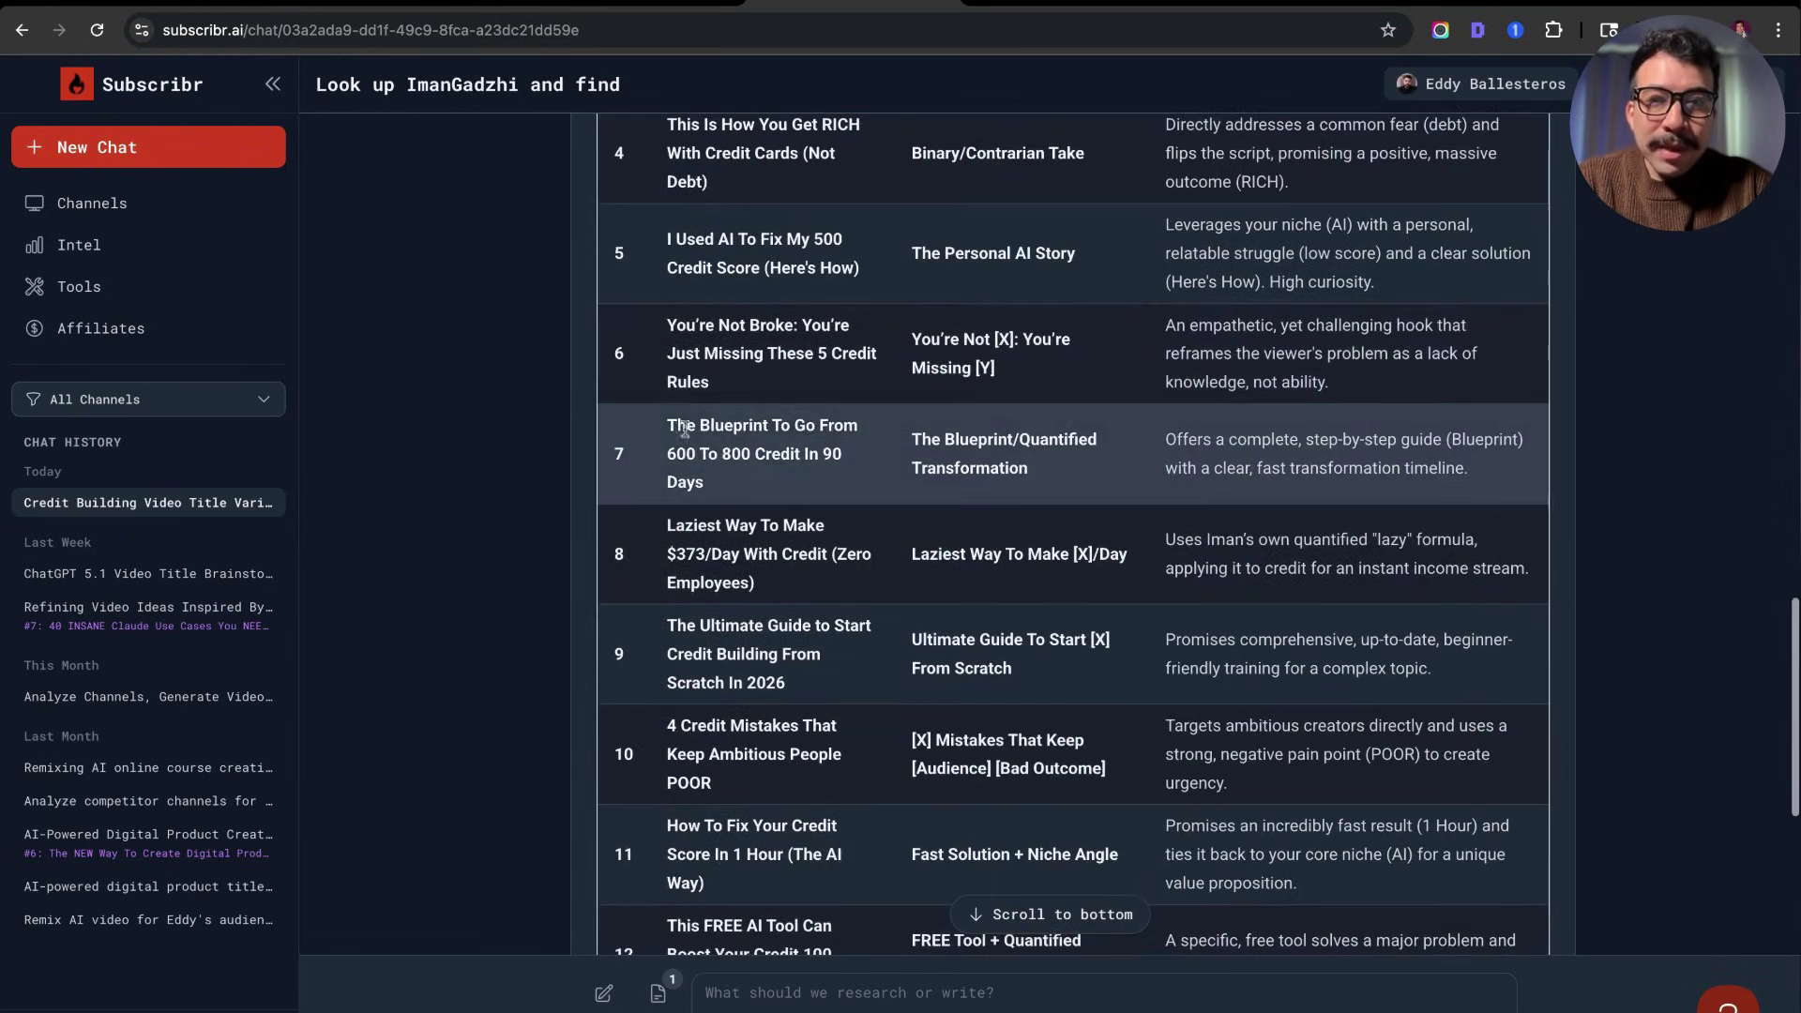
triple_click(667, 422)
click(912, 448)
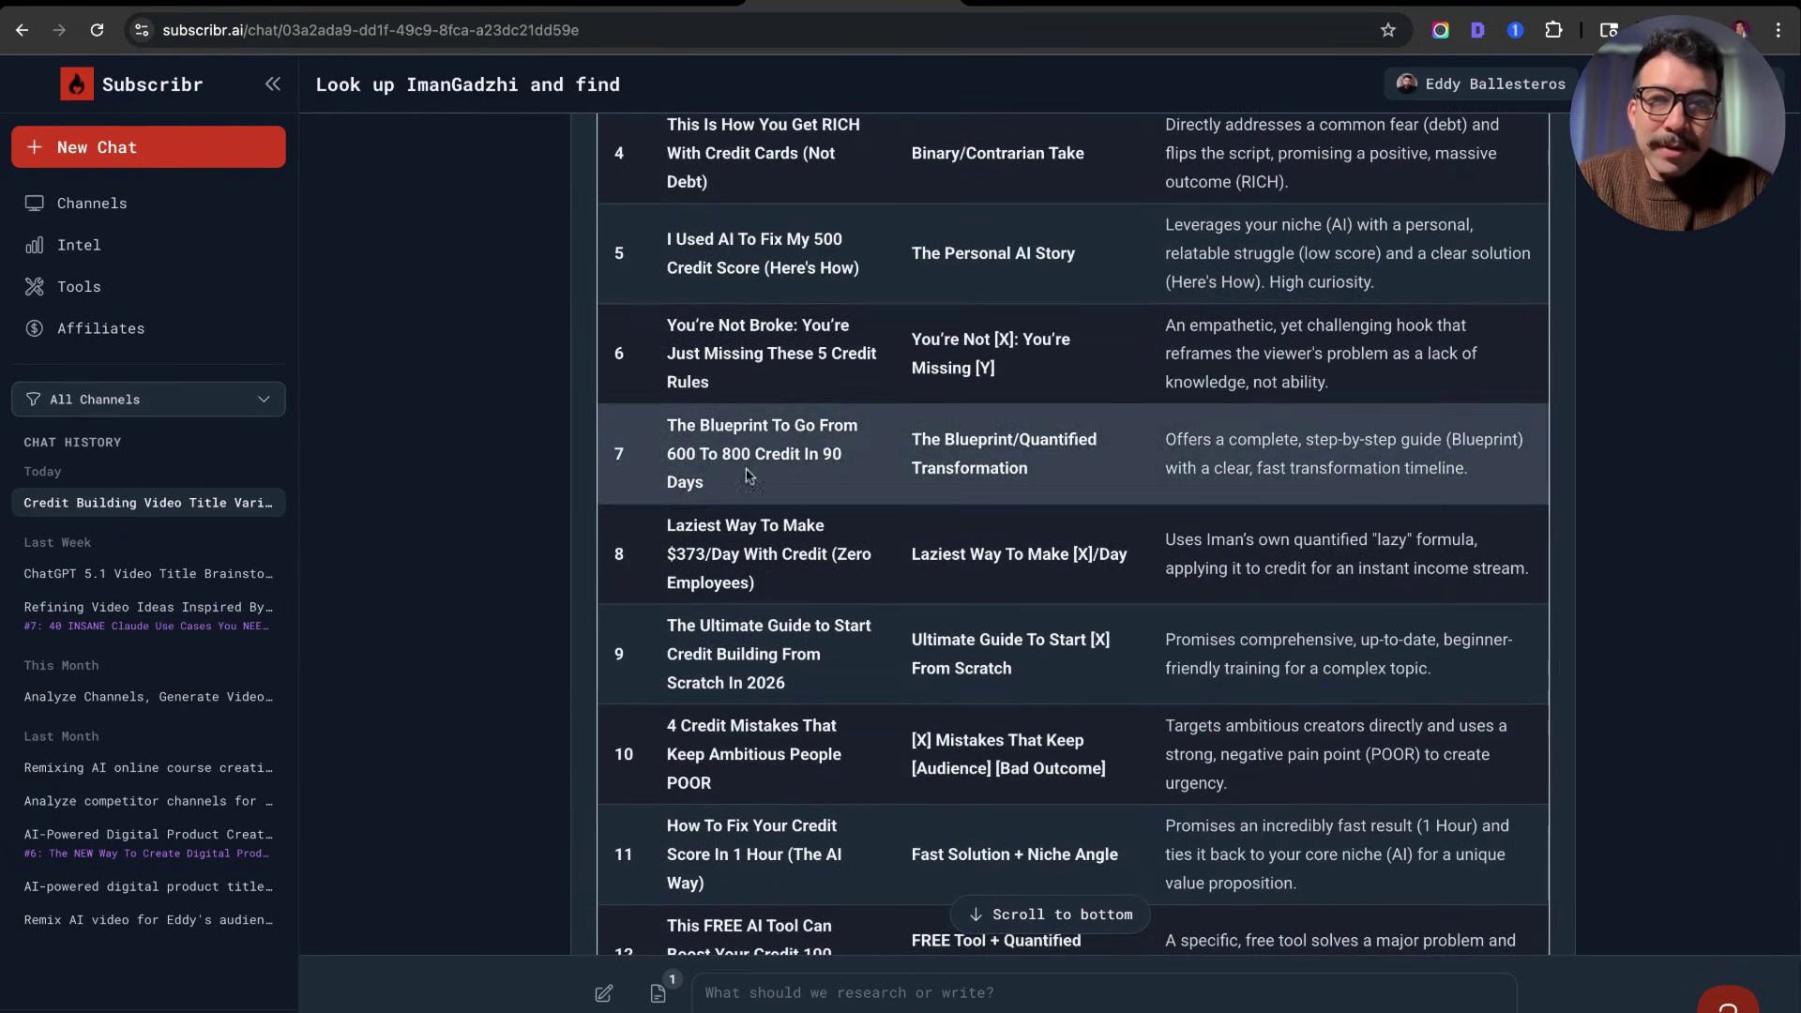
scroll(562, 278, up, 2)
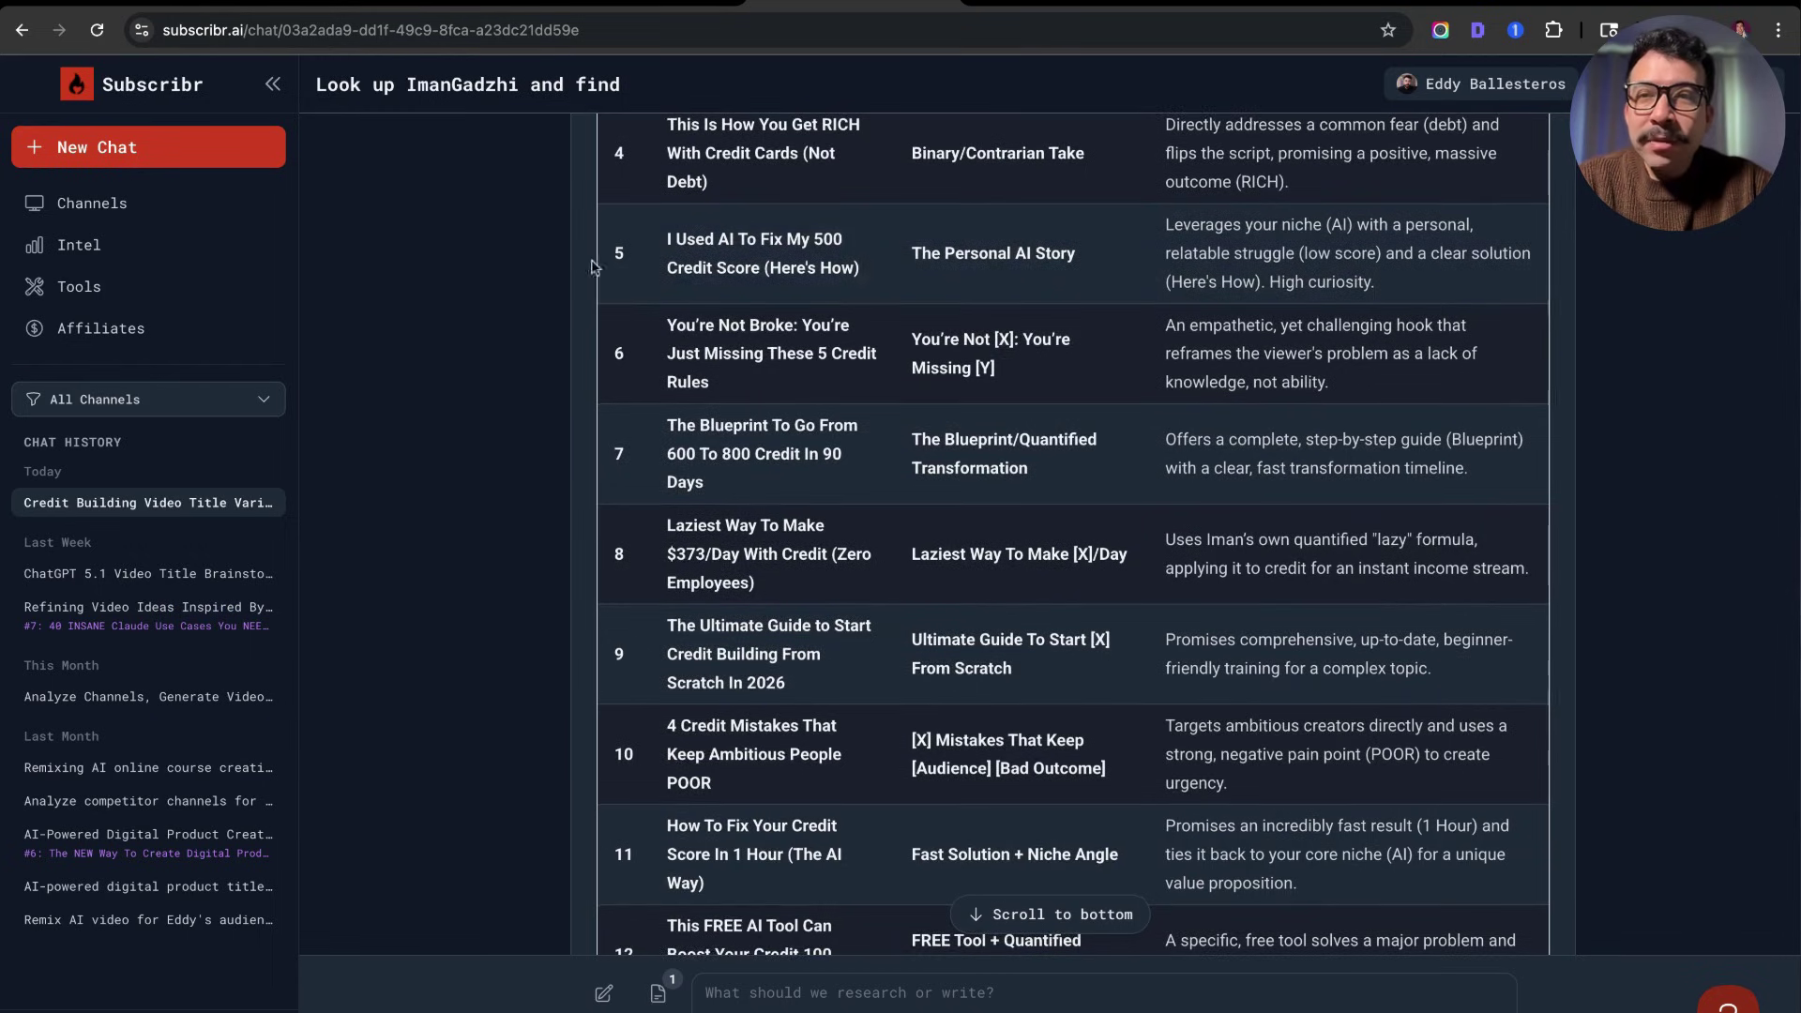
scroll(589, 281, up, 5)
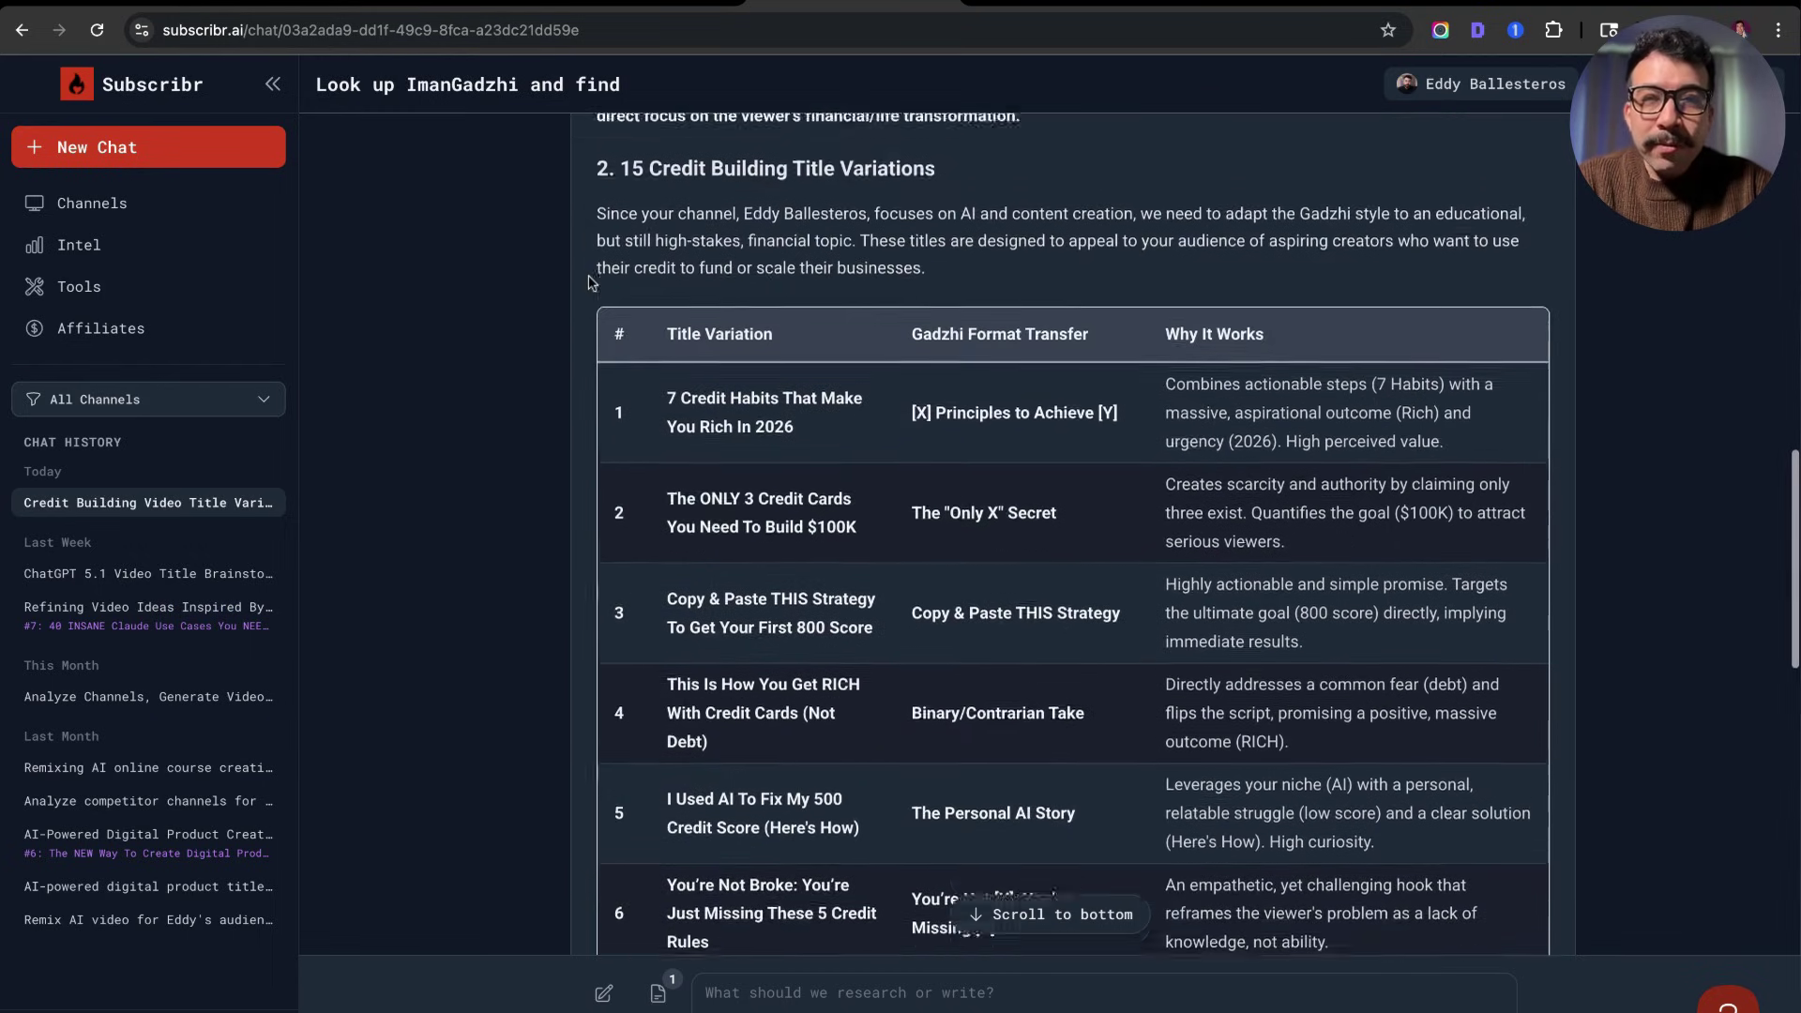
scroll(1074, 535, up, 4)
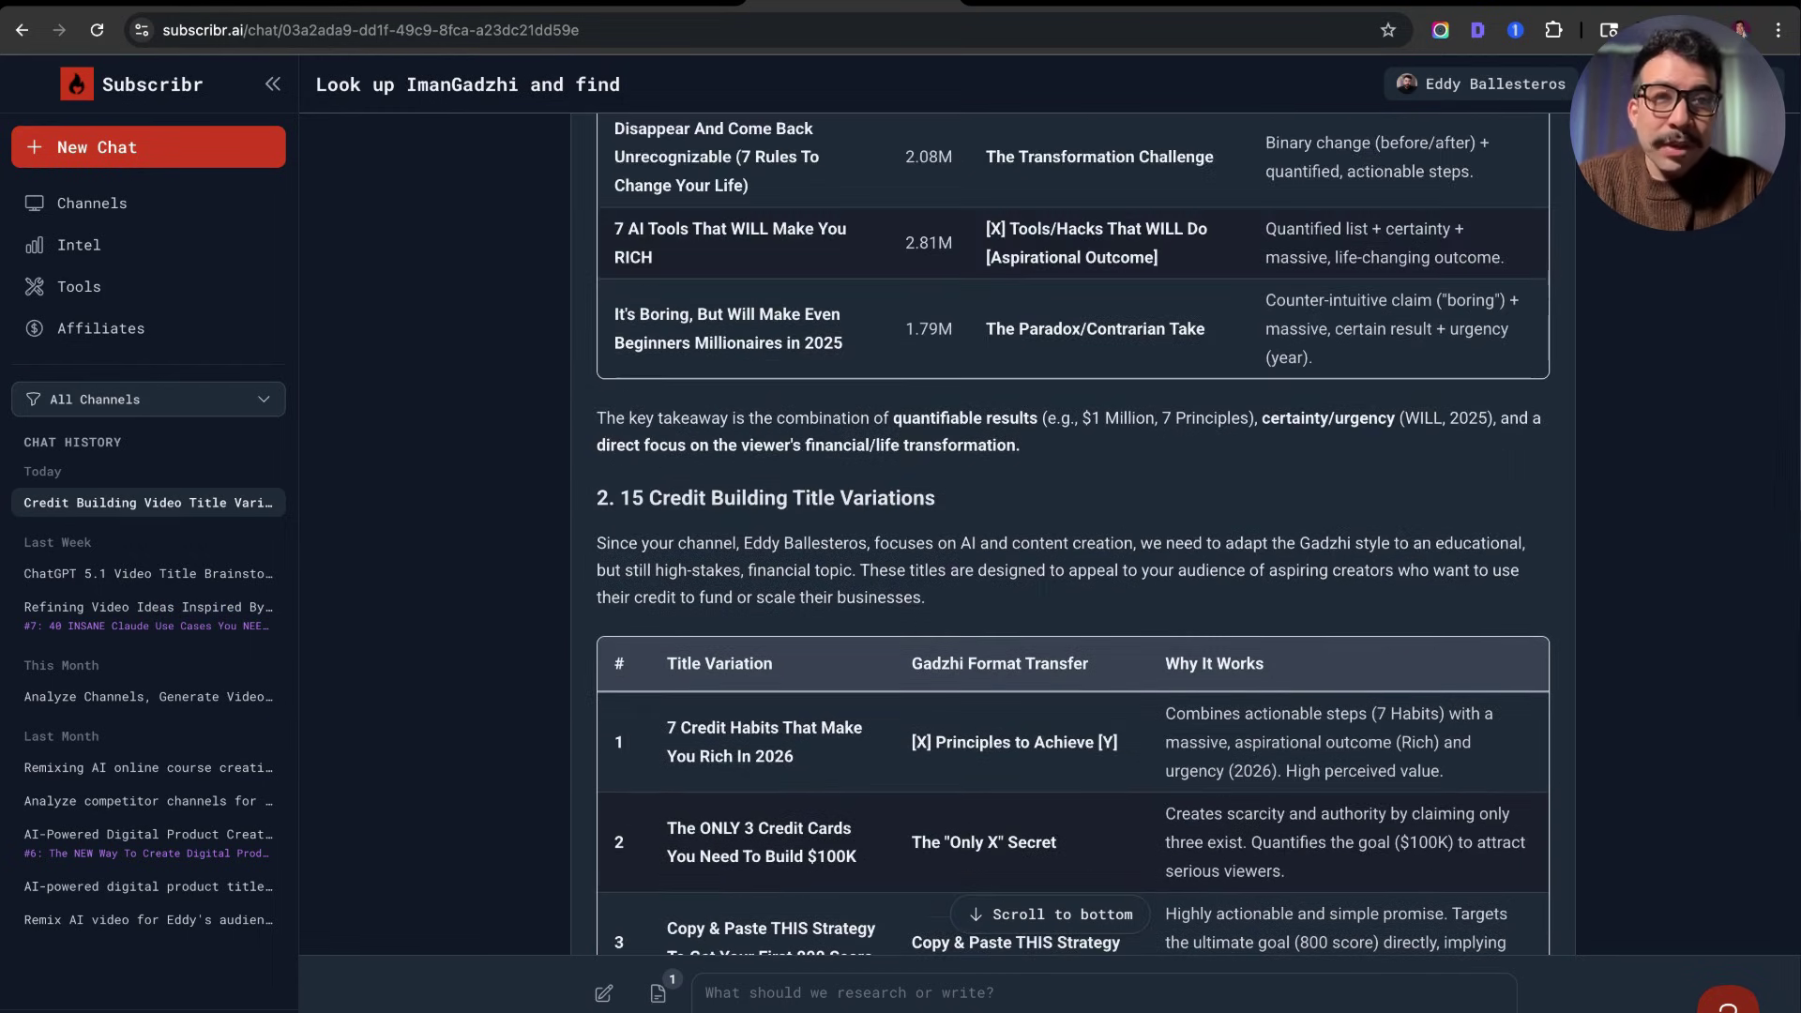
scroll(1073, 535, up, 3)
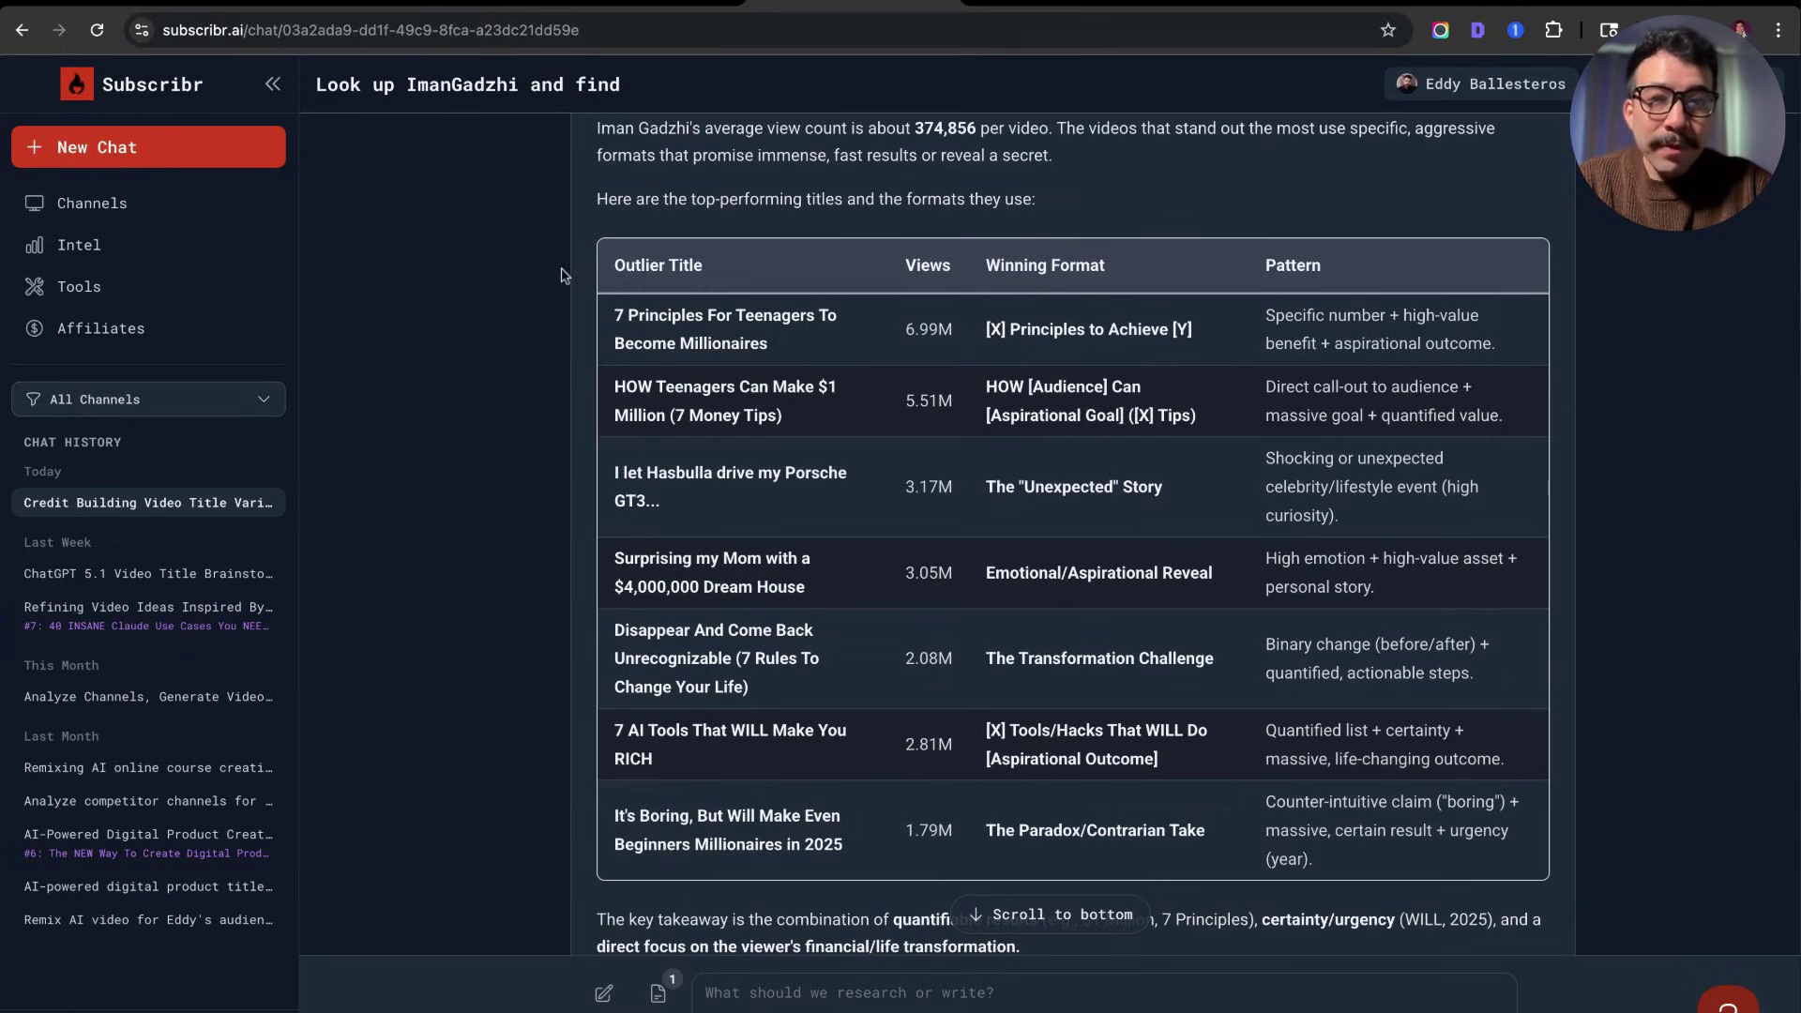
click(169, 206)
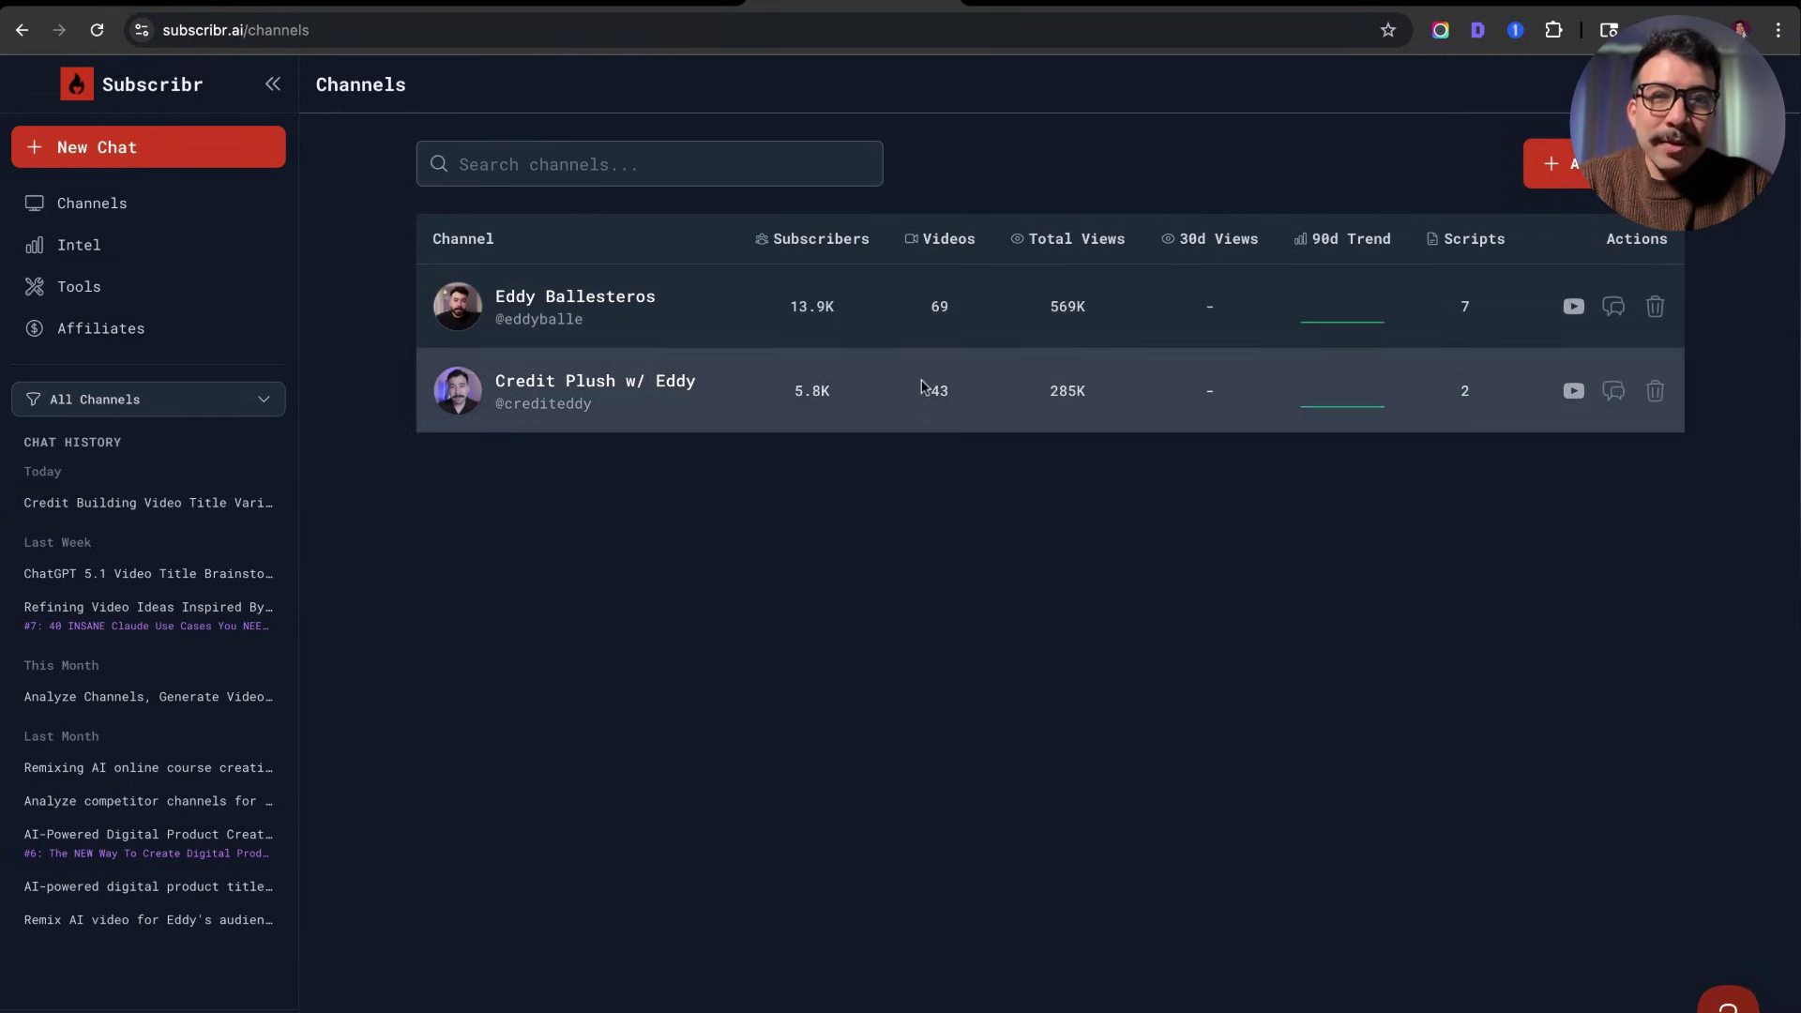
- Open the Credit Plush w/ Eddy channel to see its two draft scripts
click(657, 387)
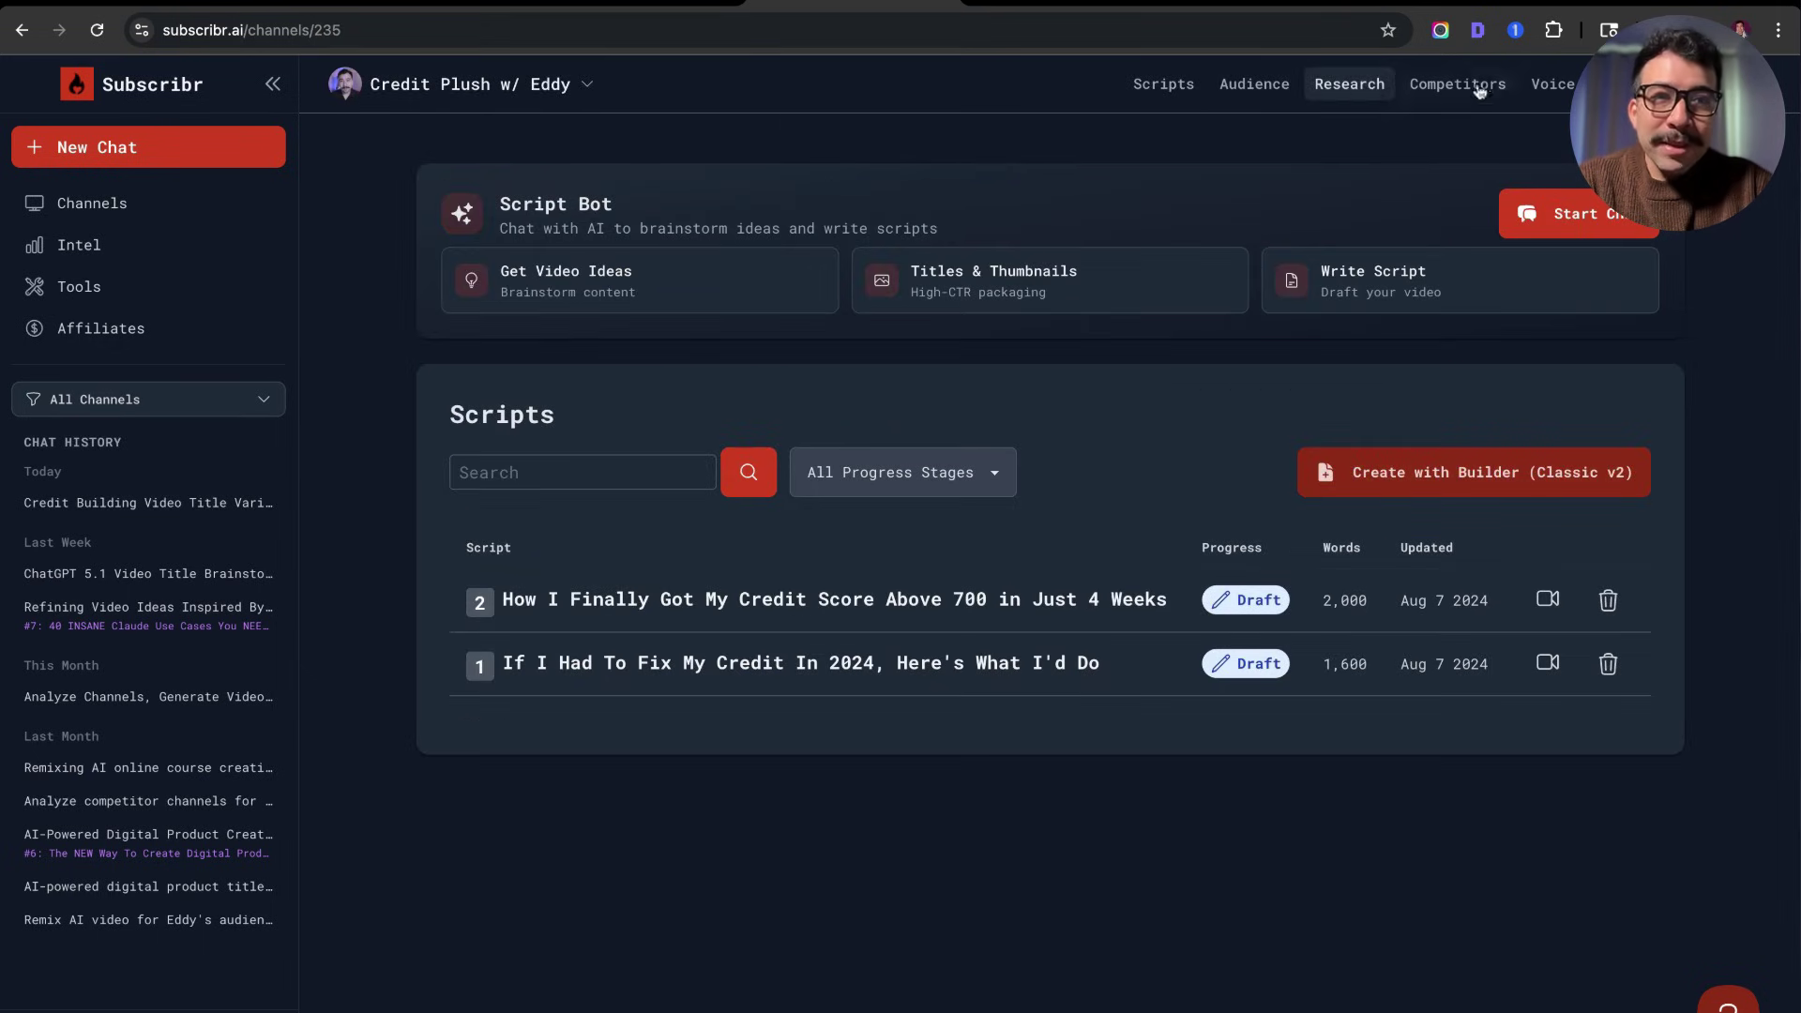
- Review the channel voice description bullets and sample output, then open Competitor Intel
scroll(551, 452, down, 2)
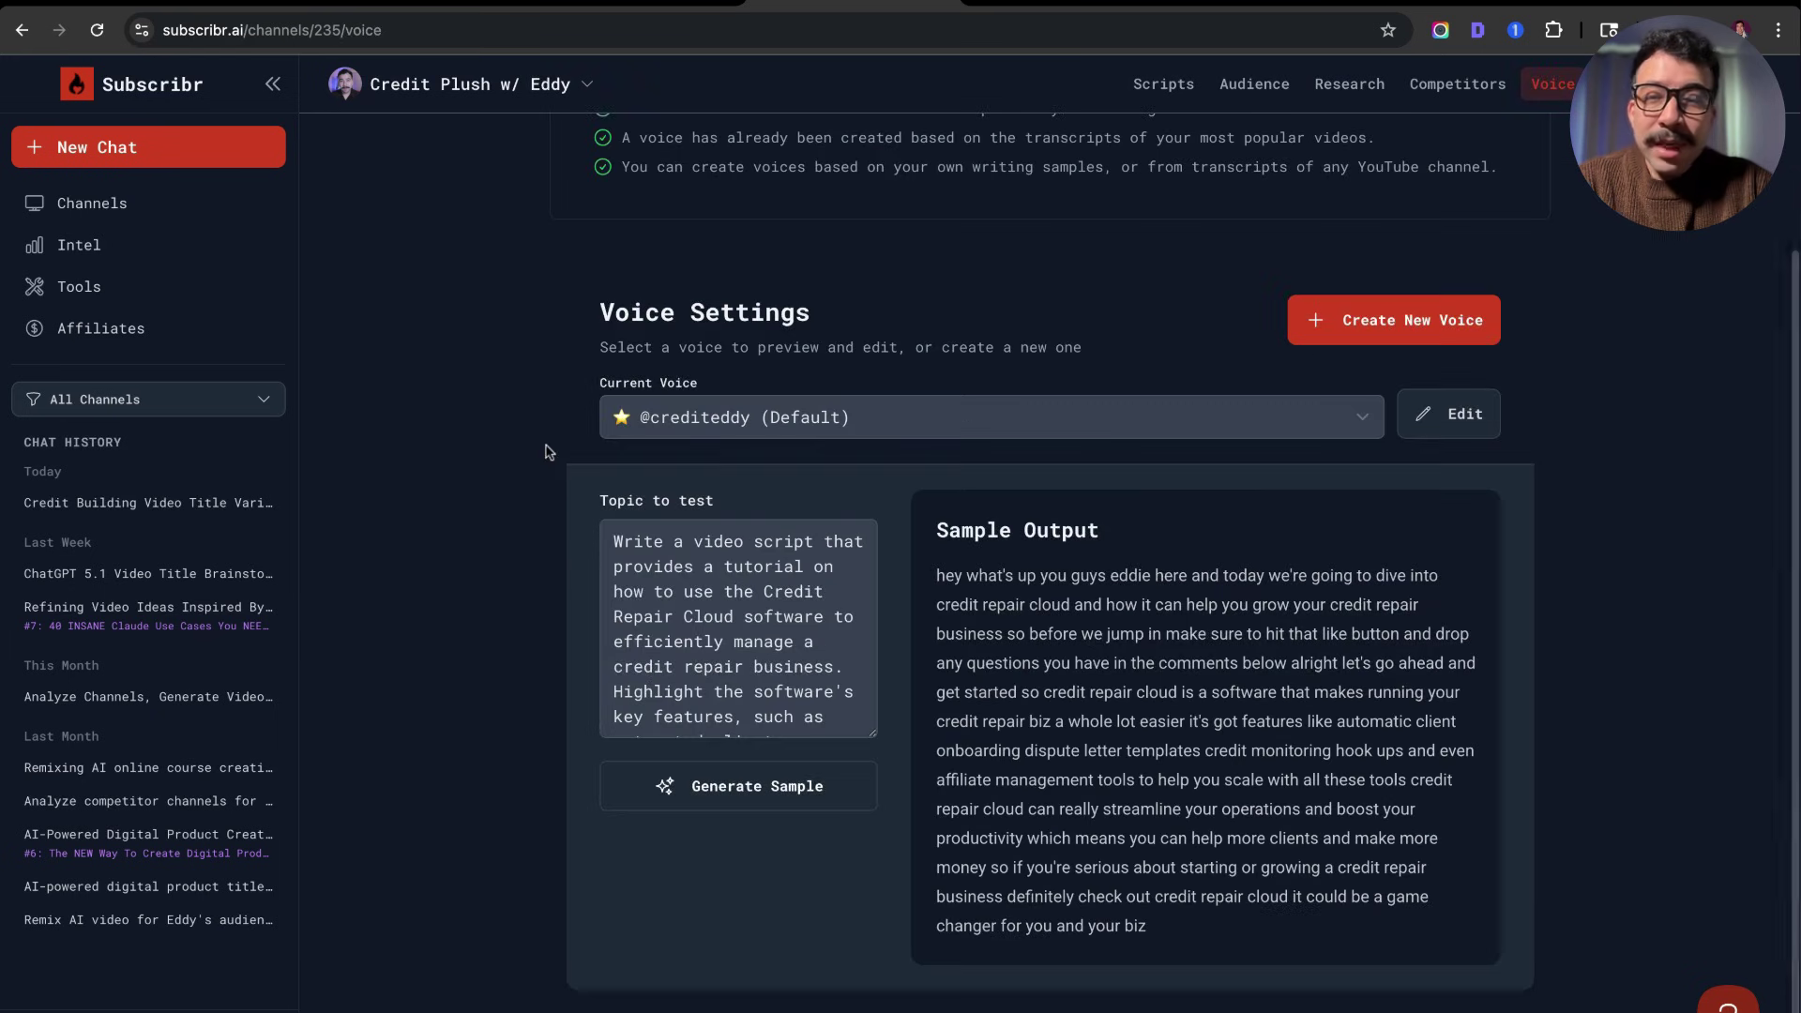
scroll(802, 456, up, 2)
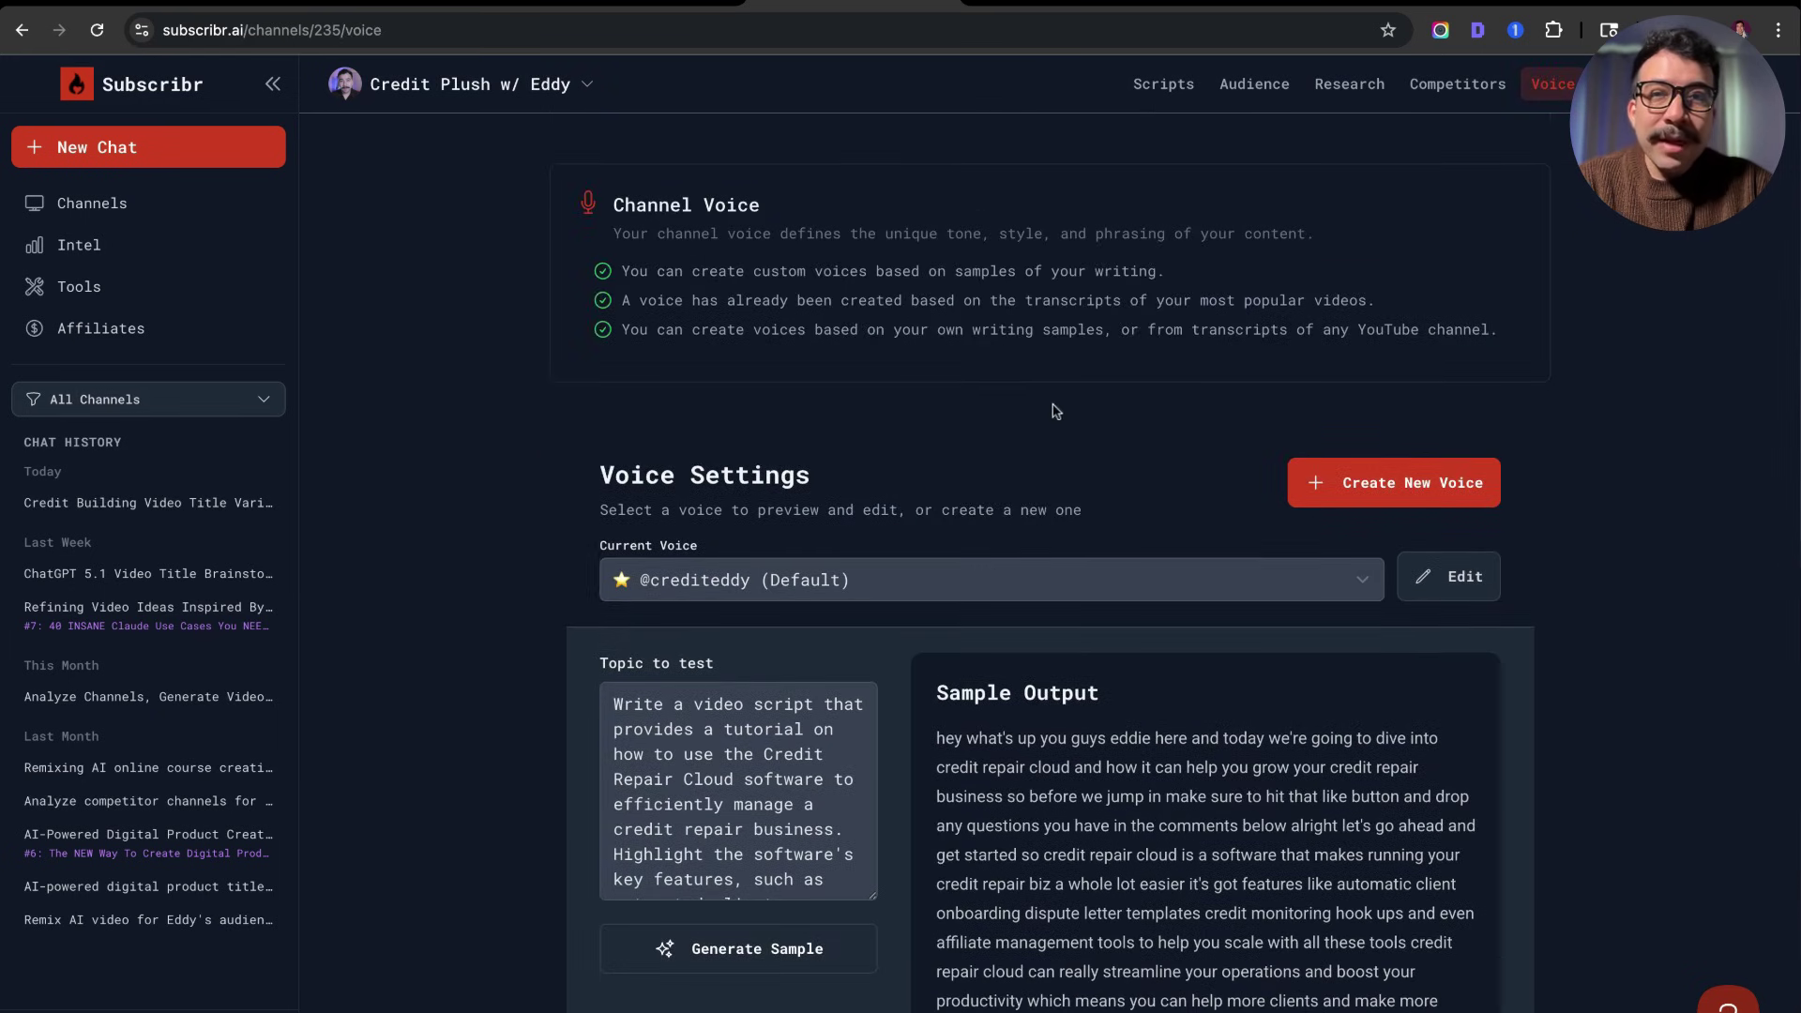
drag(589, 271, 1507, 369)
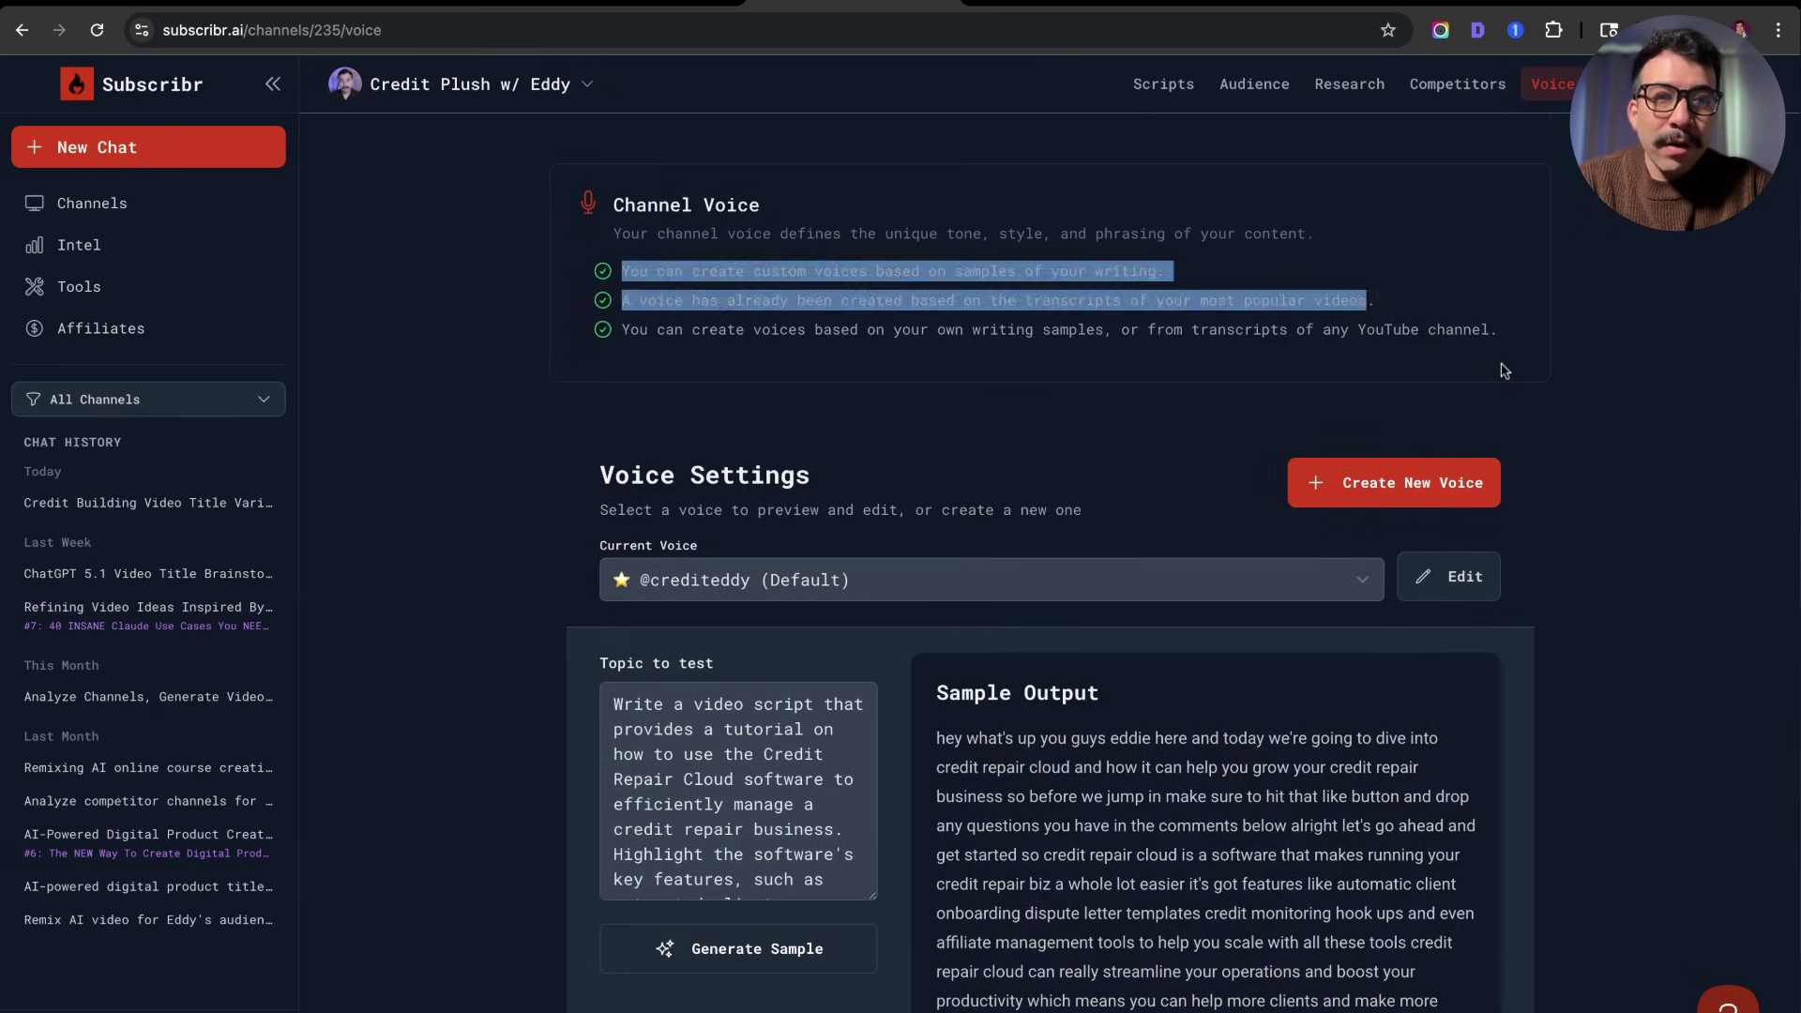
click(1507, 370)
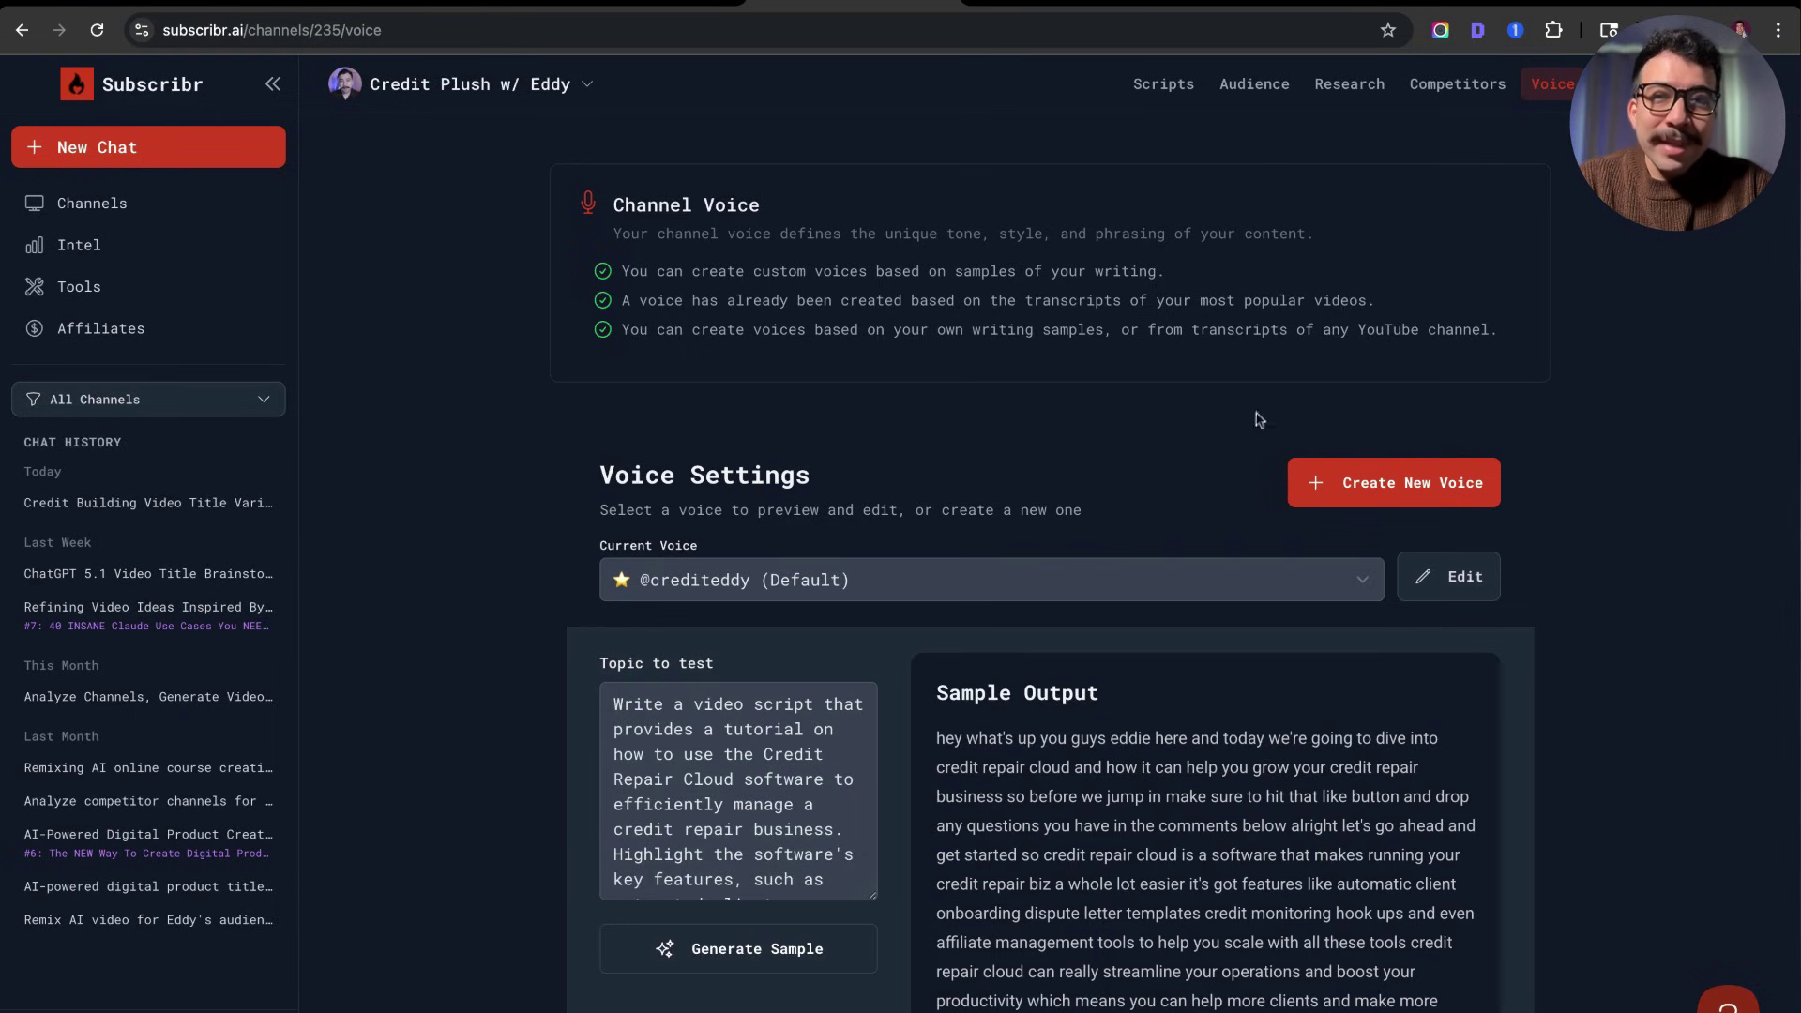
scroll(947, 595, down, 3)
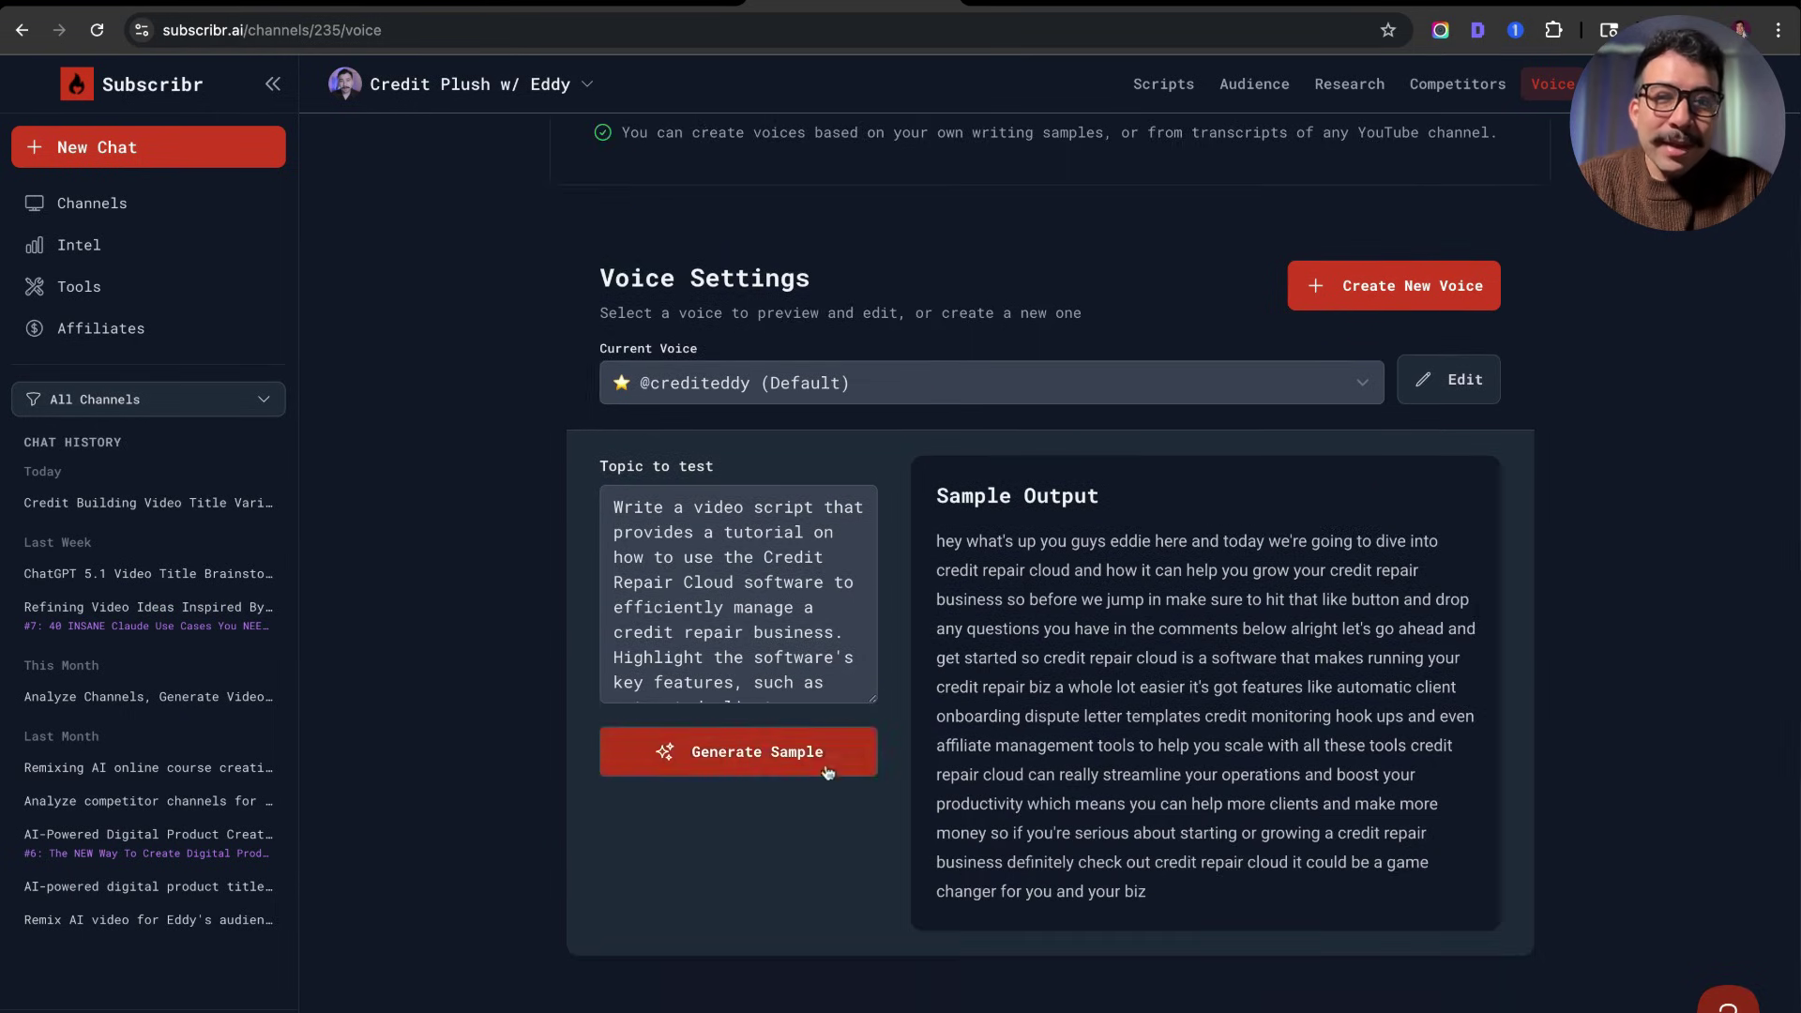
drag(941, 542, 1185, 896)
click(968, 557)
scroll(999, 309, up, 3)
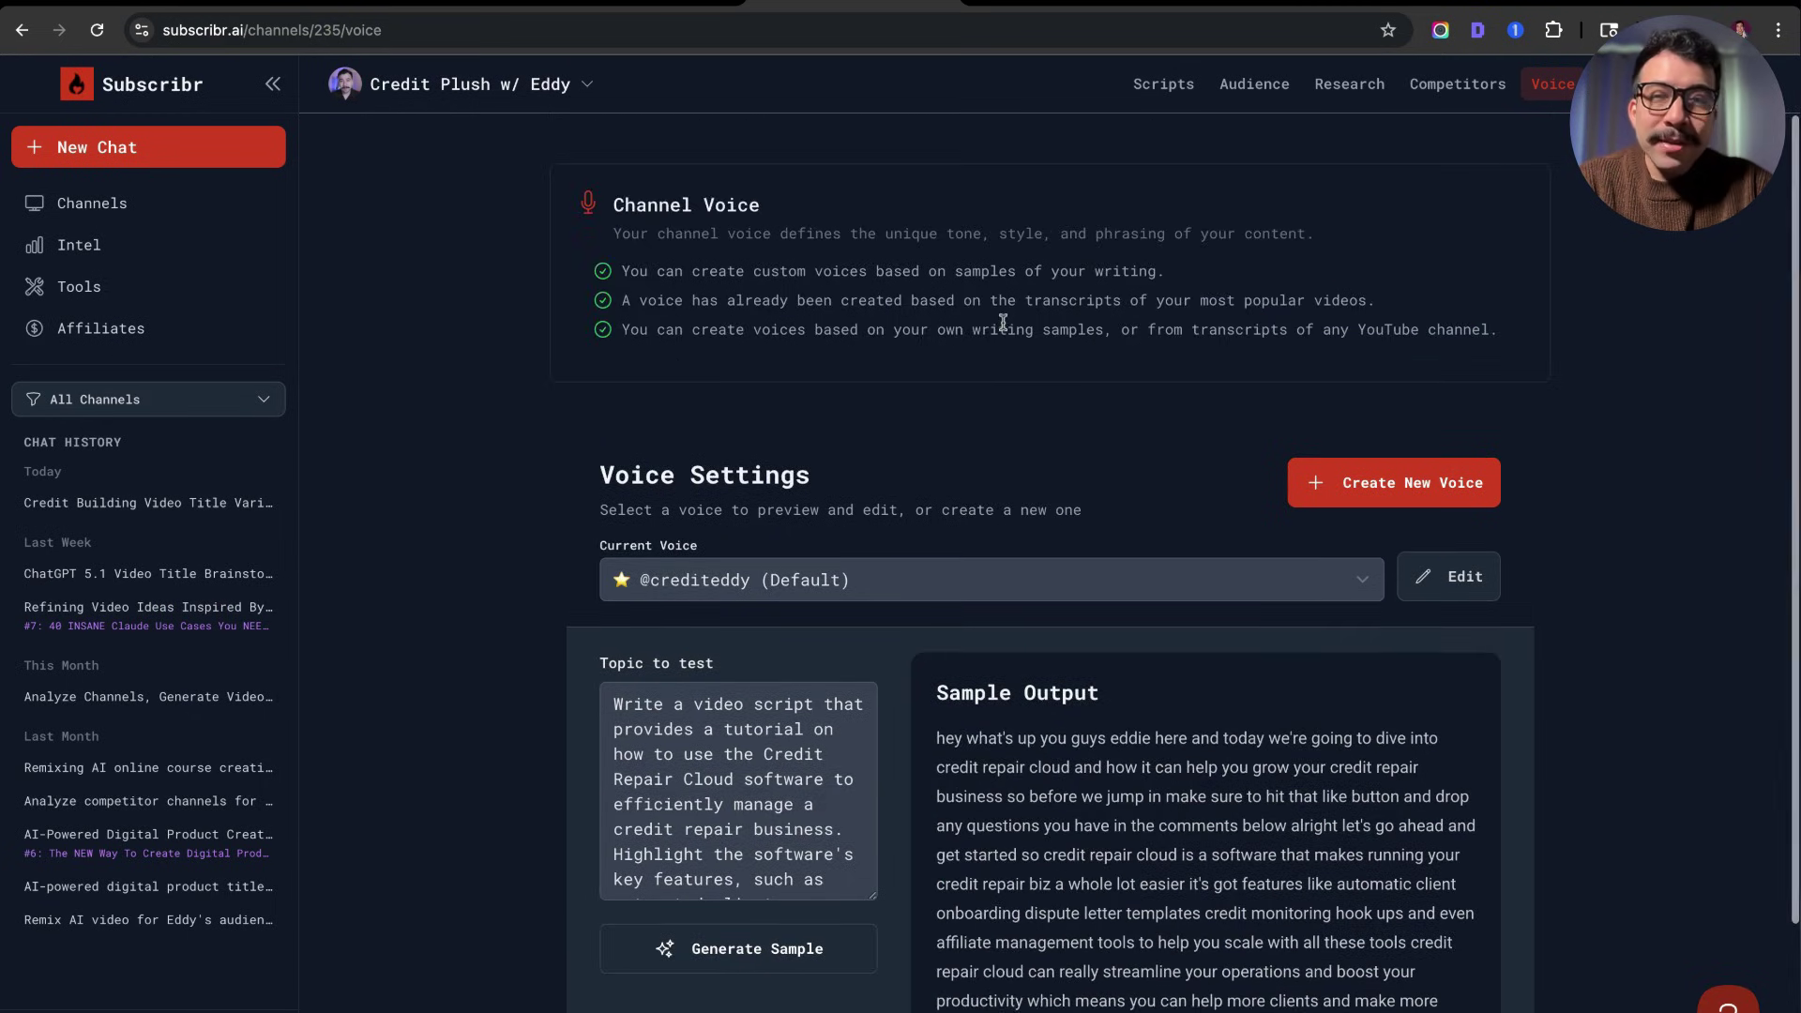
click(1469, 86)
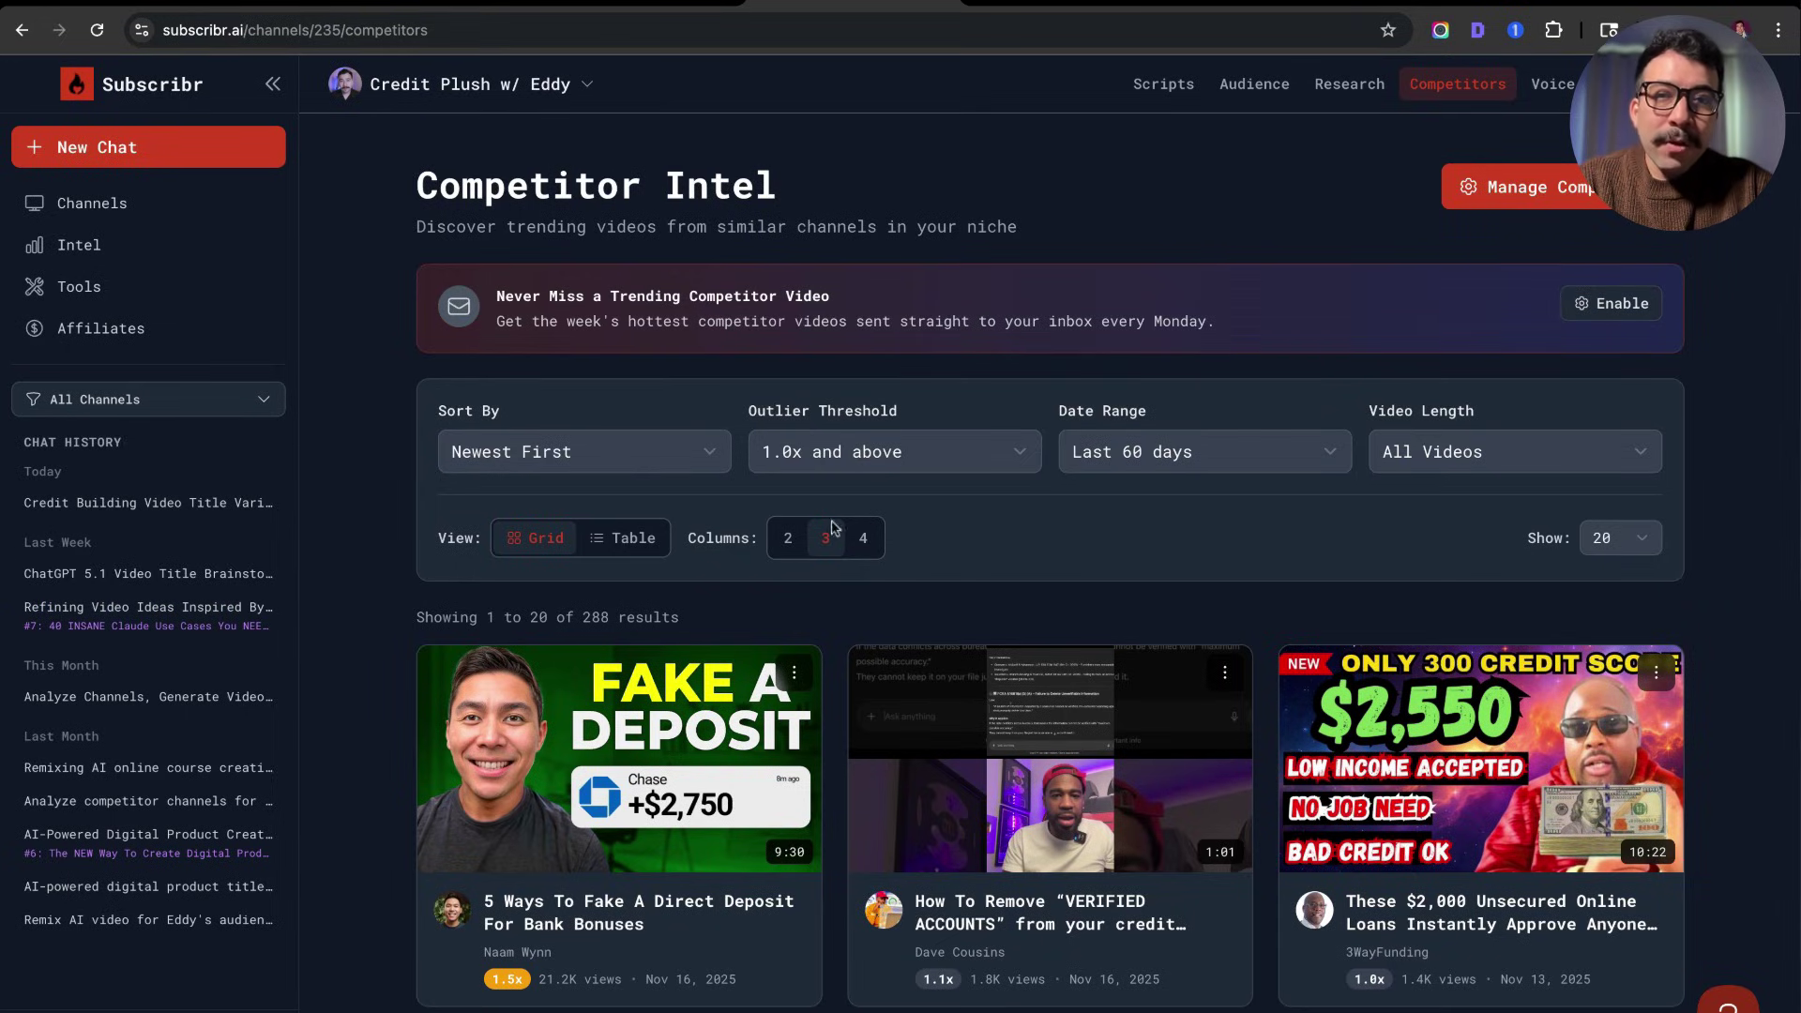
- Check the date range filter, enable weekly trending-video emails, and browse the competitor video grid
scroll(835, 666, down, 1)
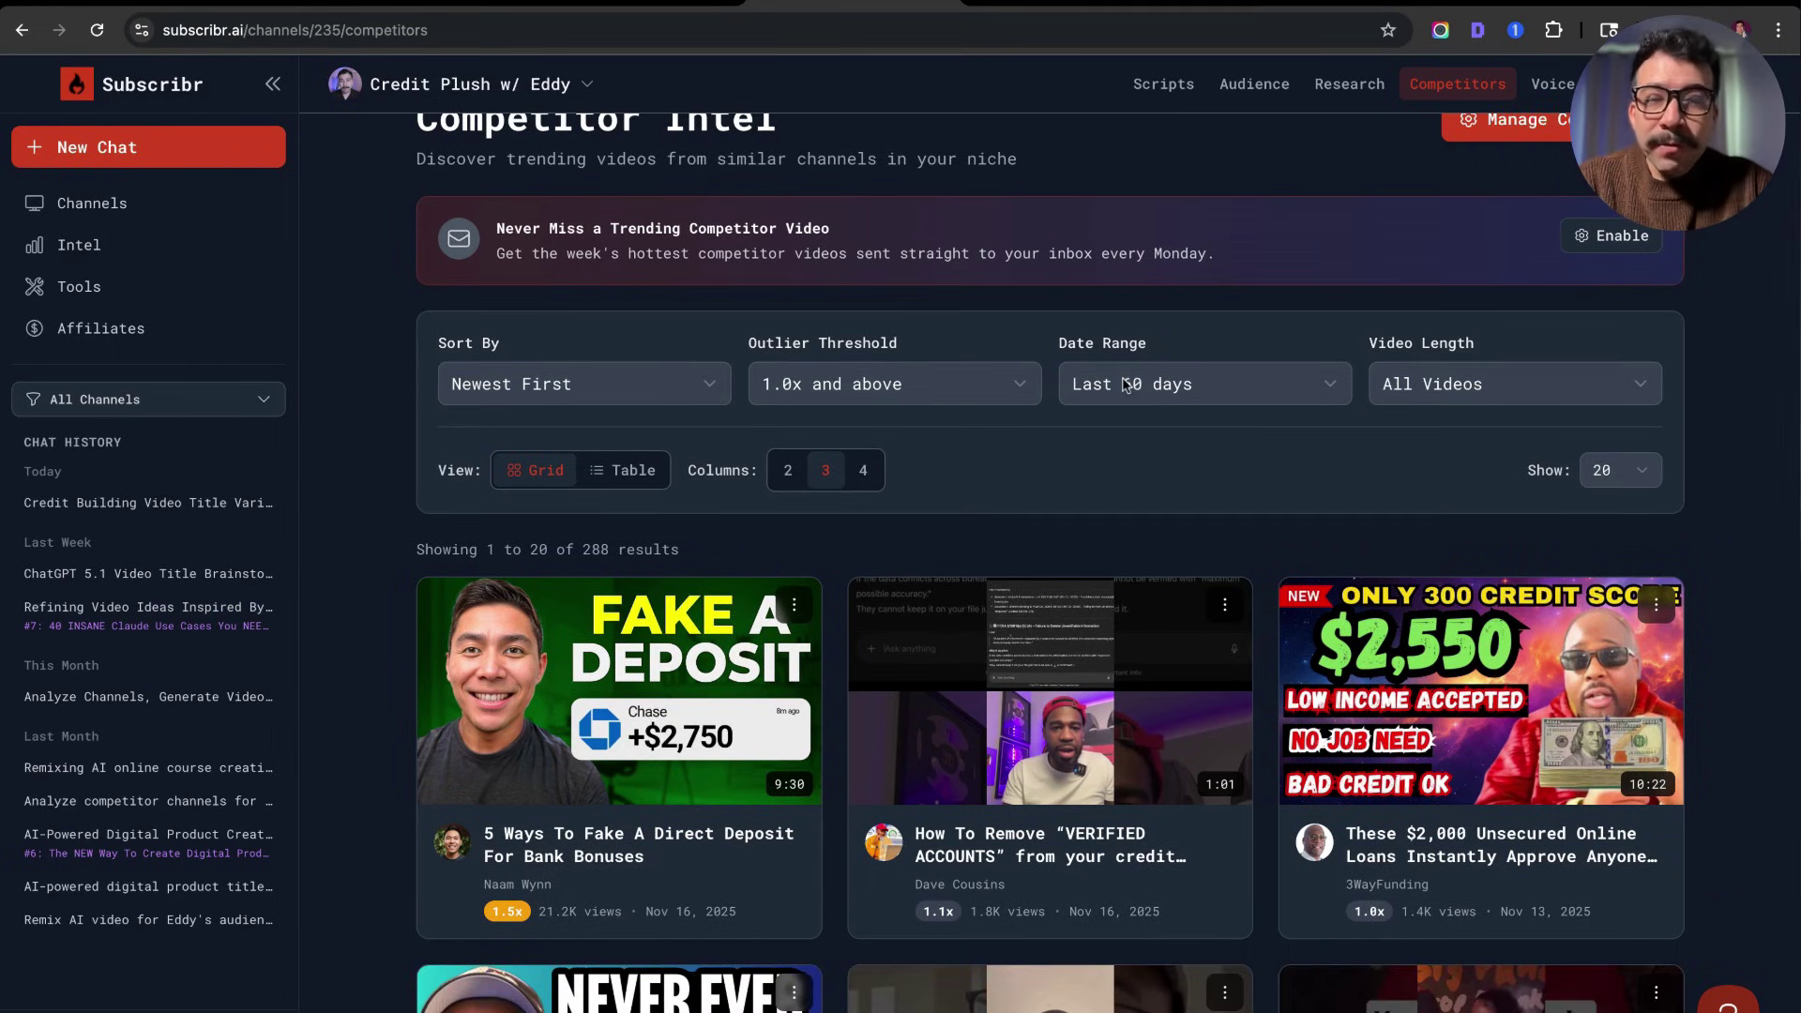
click(1219, 401)
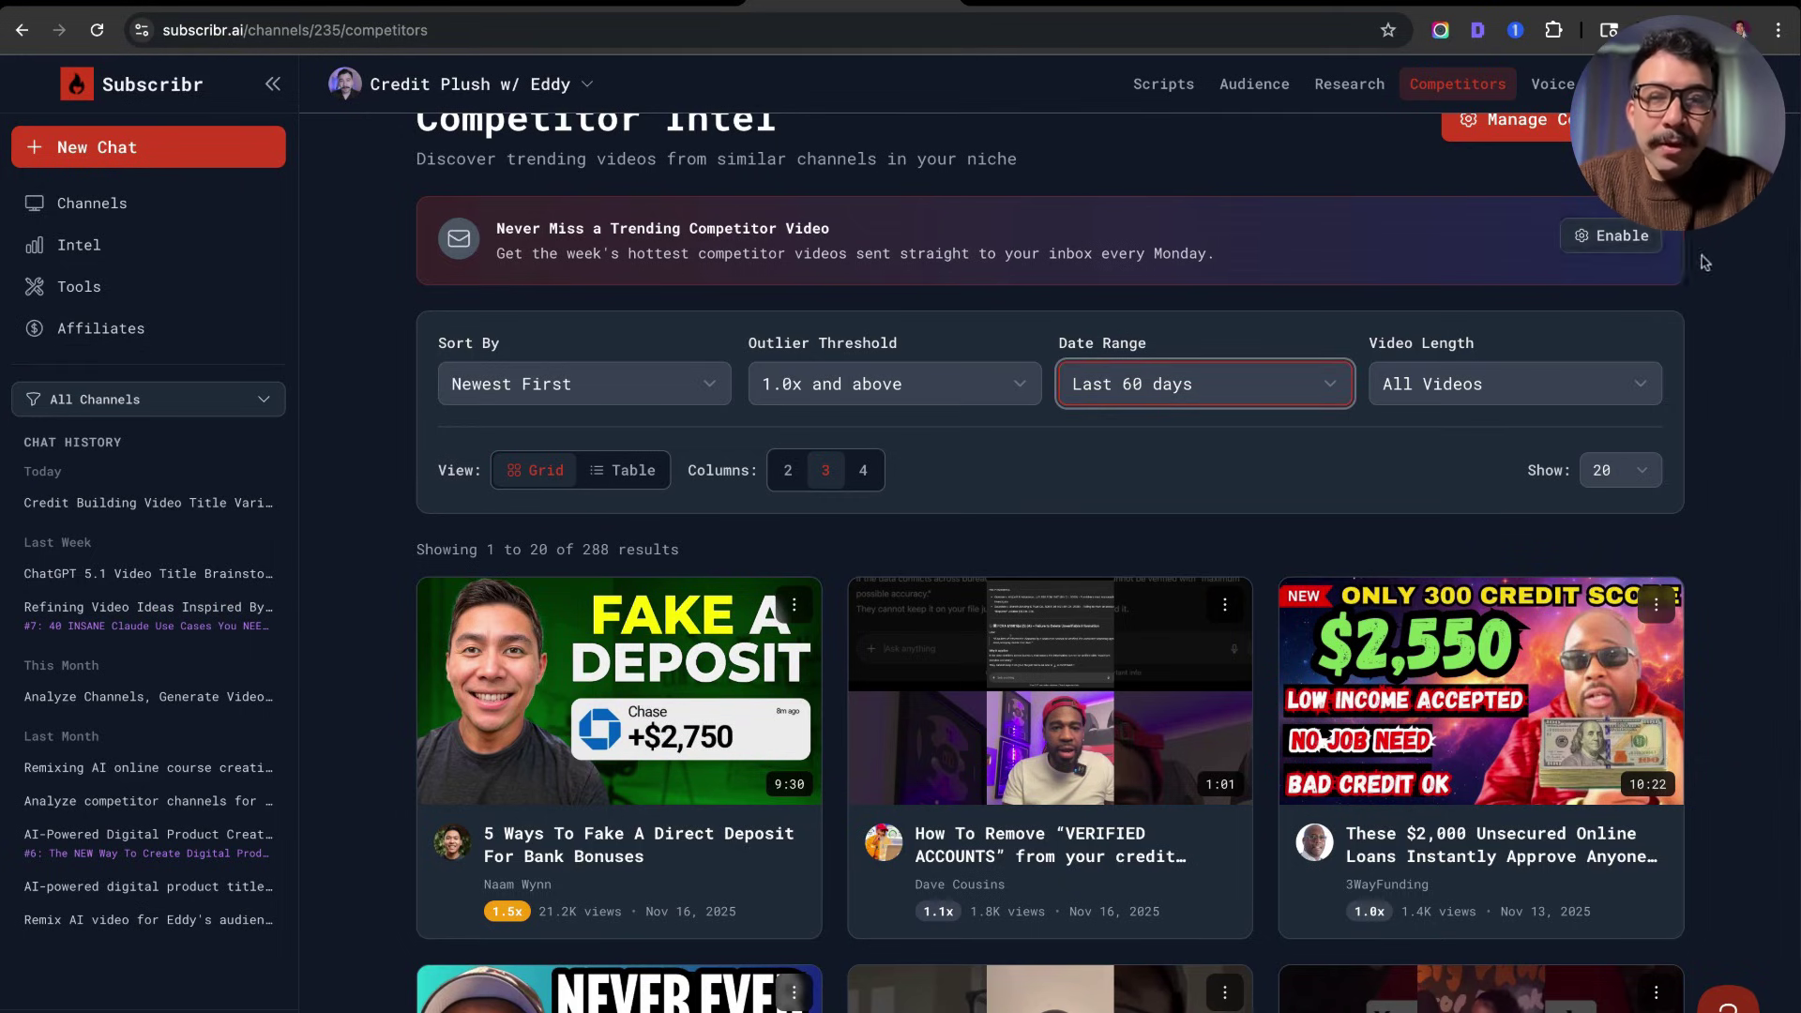
click(1649, 249)
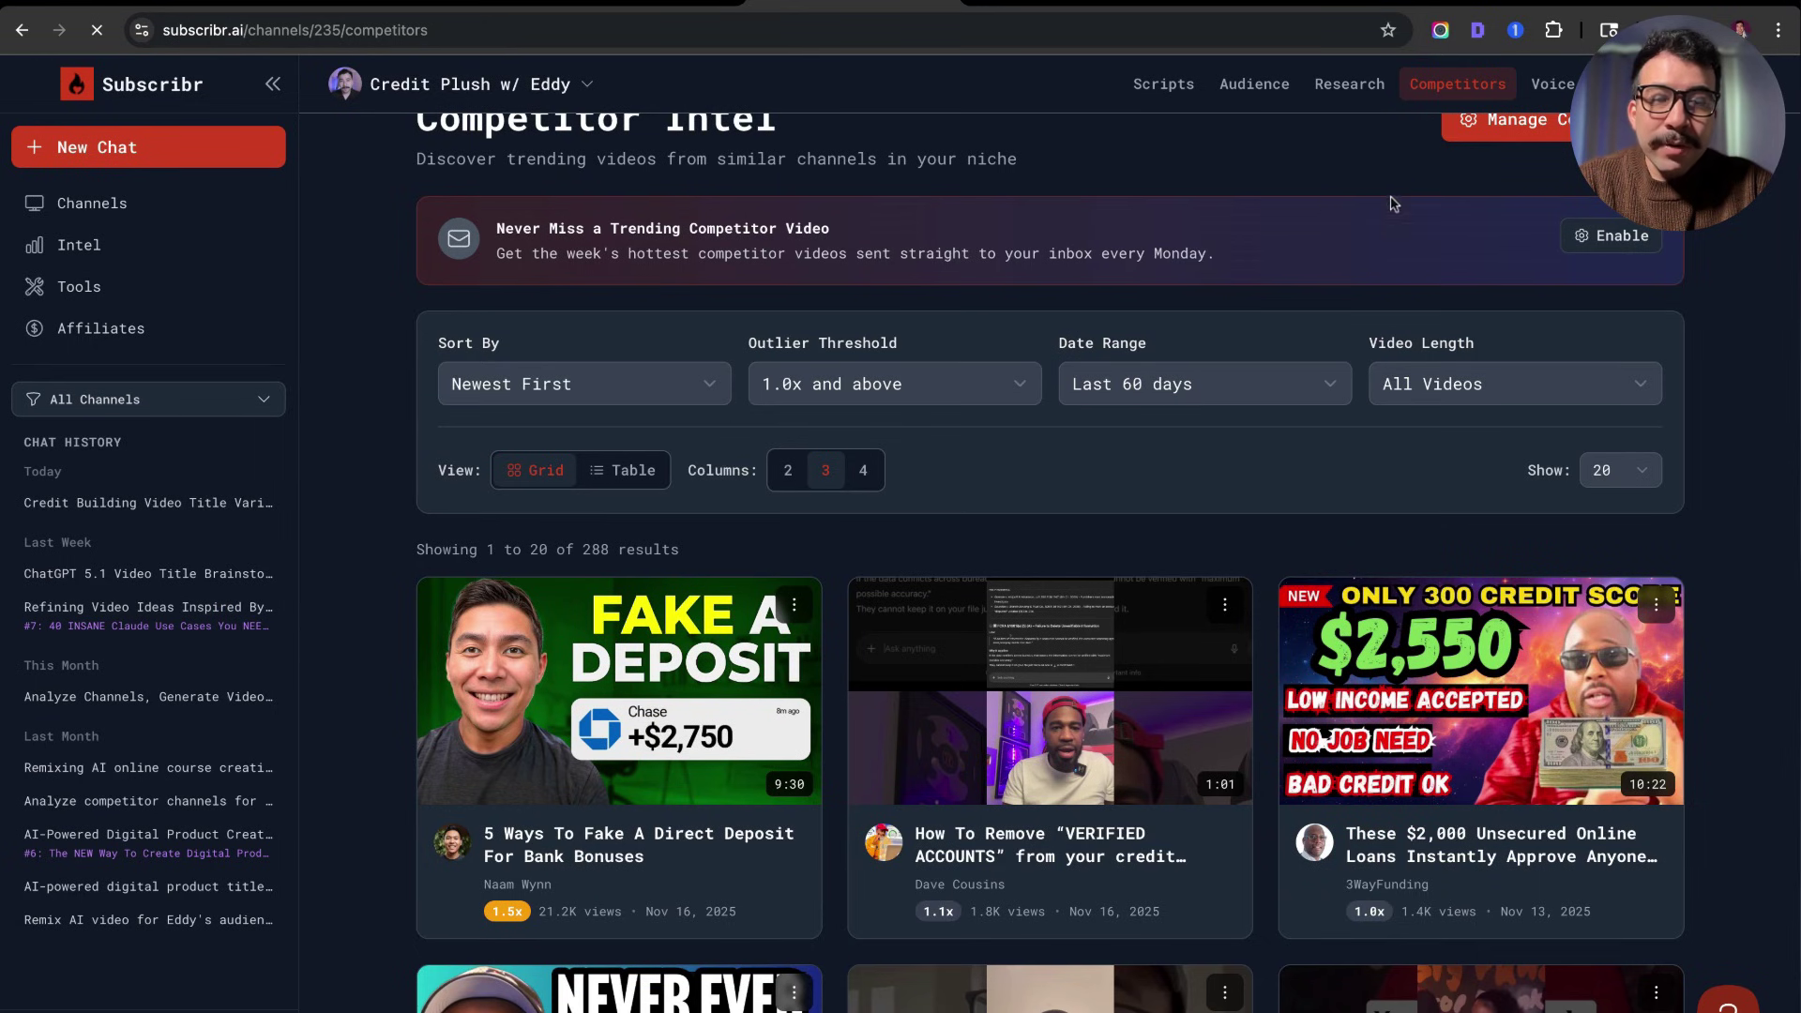
scroll(837, 621, down, 5)
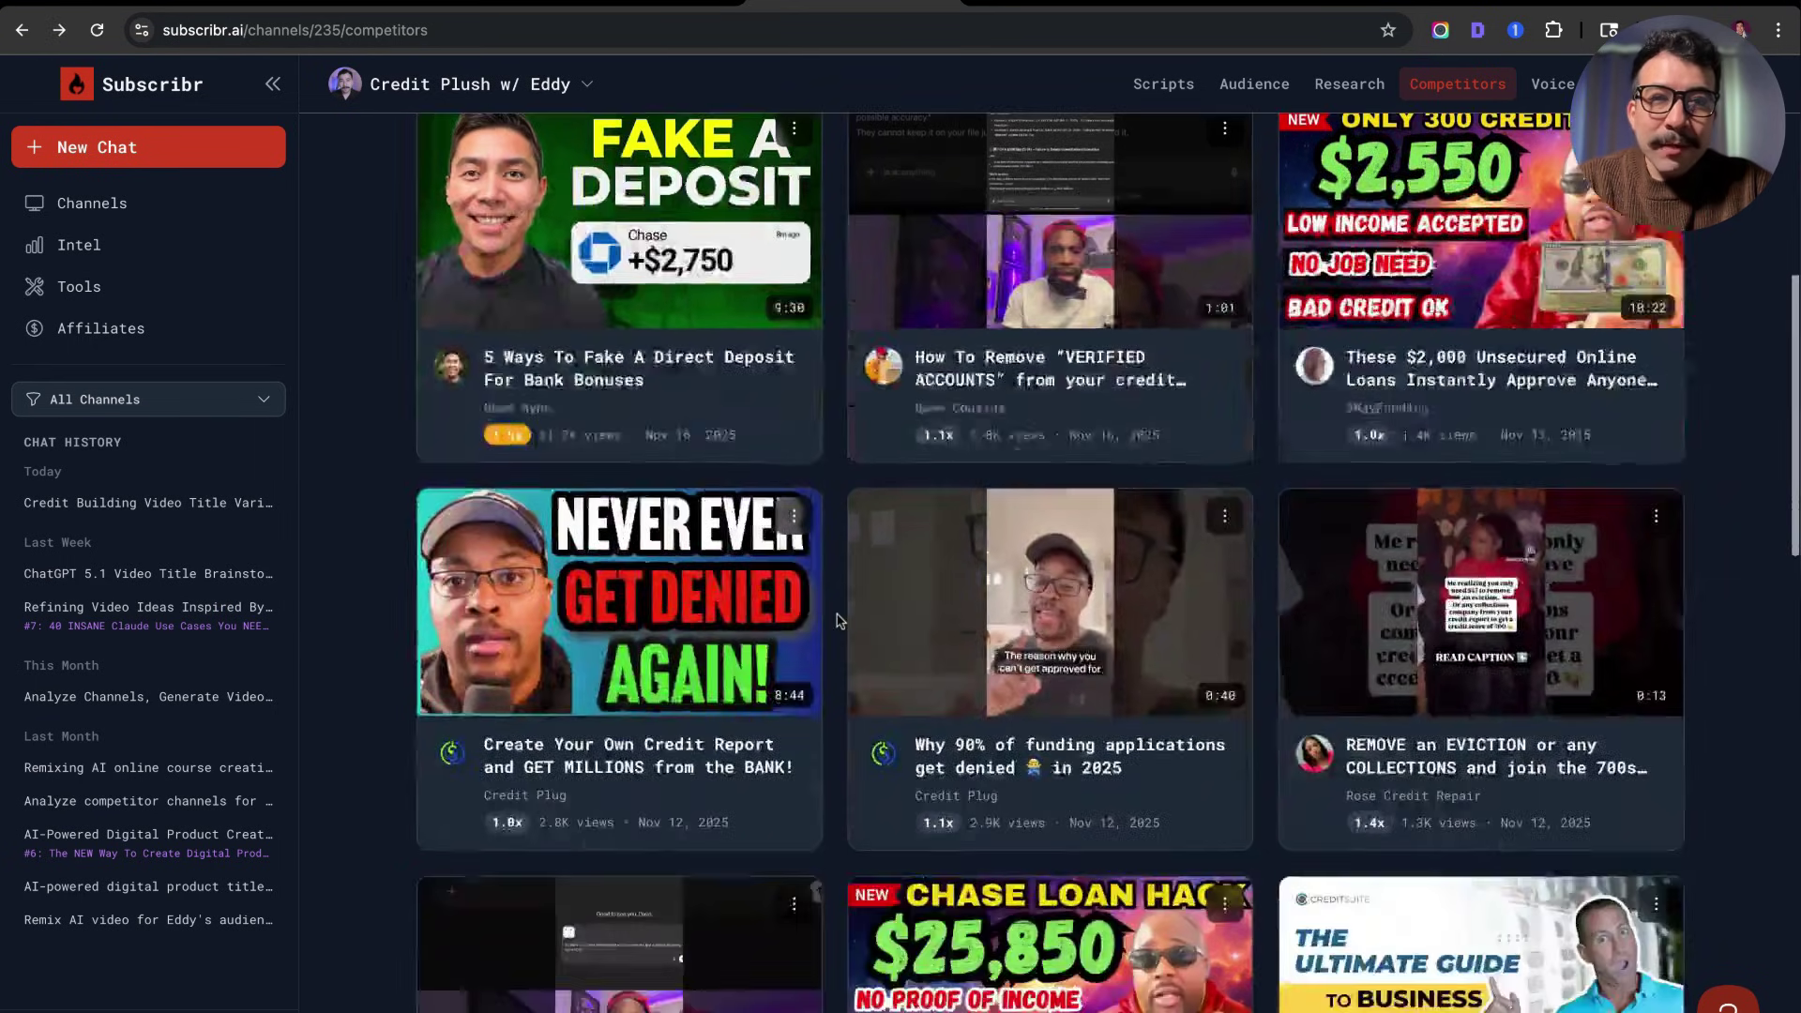
scroll(837, 621, down, 2)
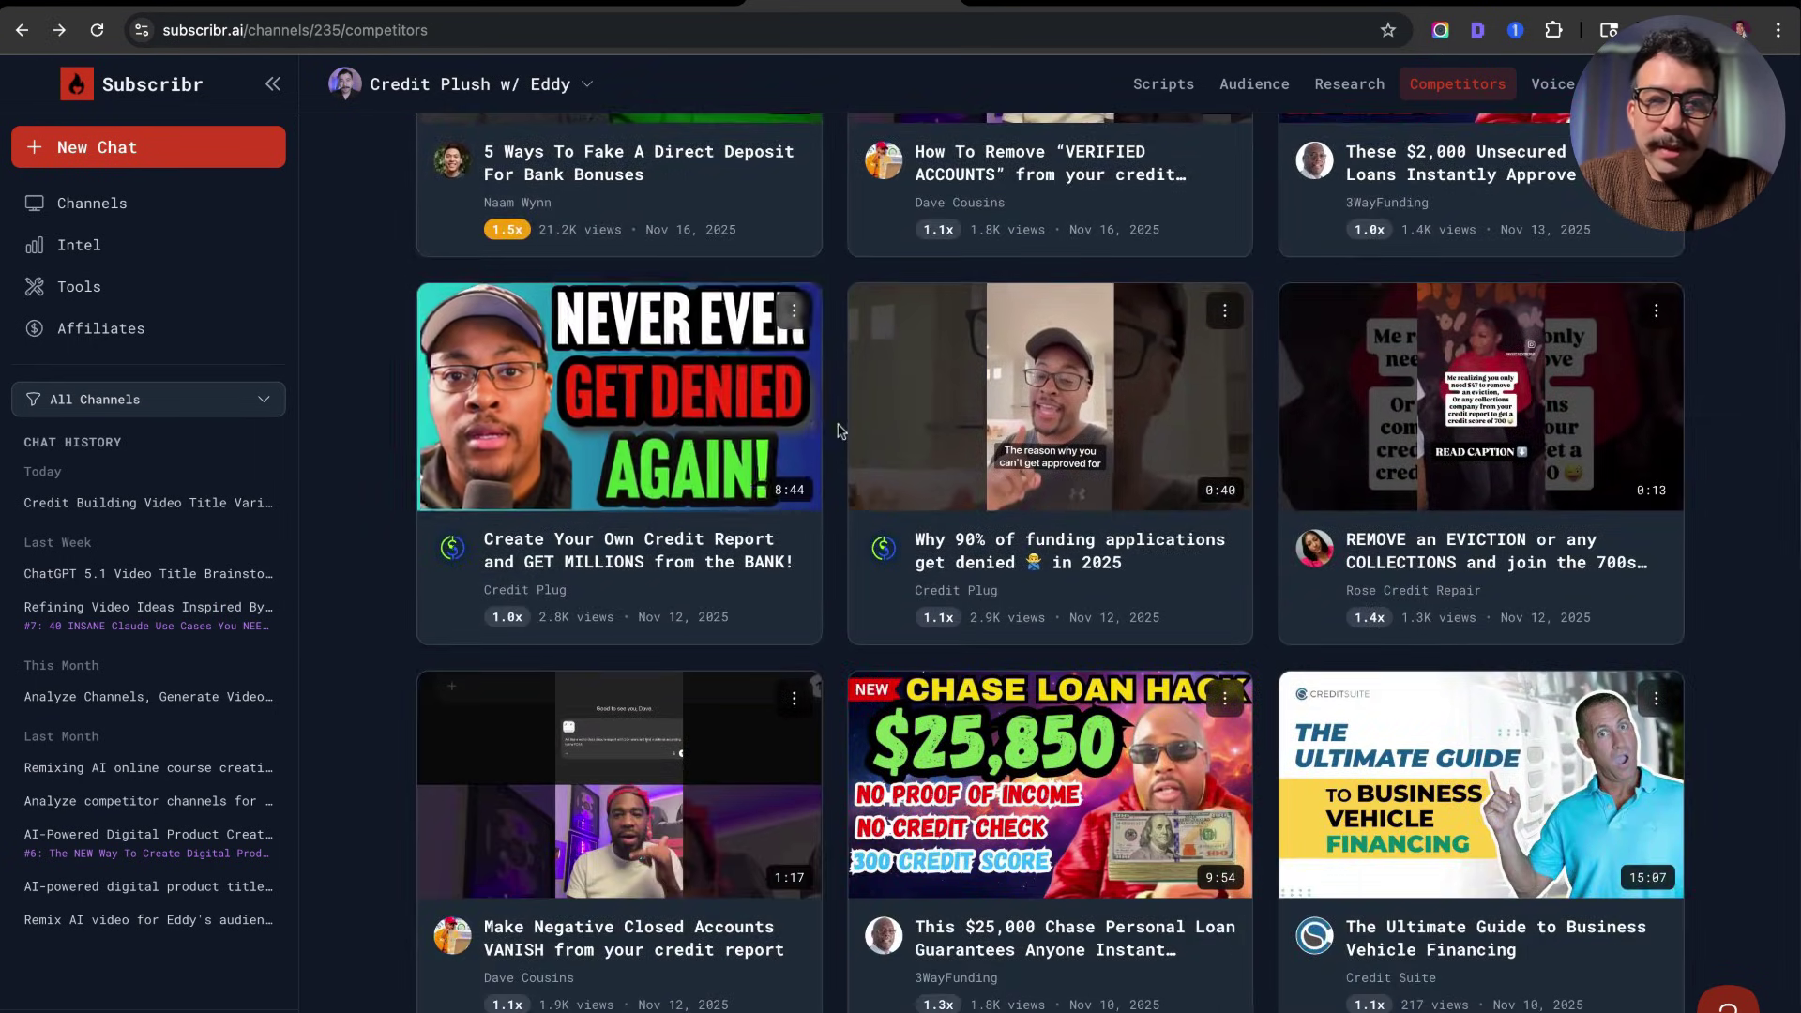
scroll(838, 431, down, 8)
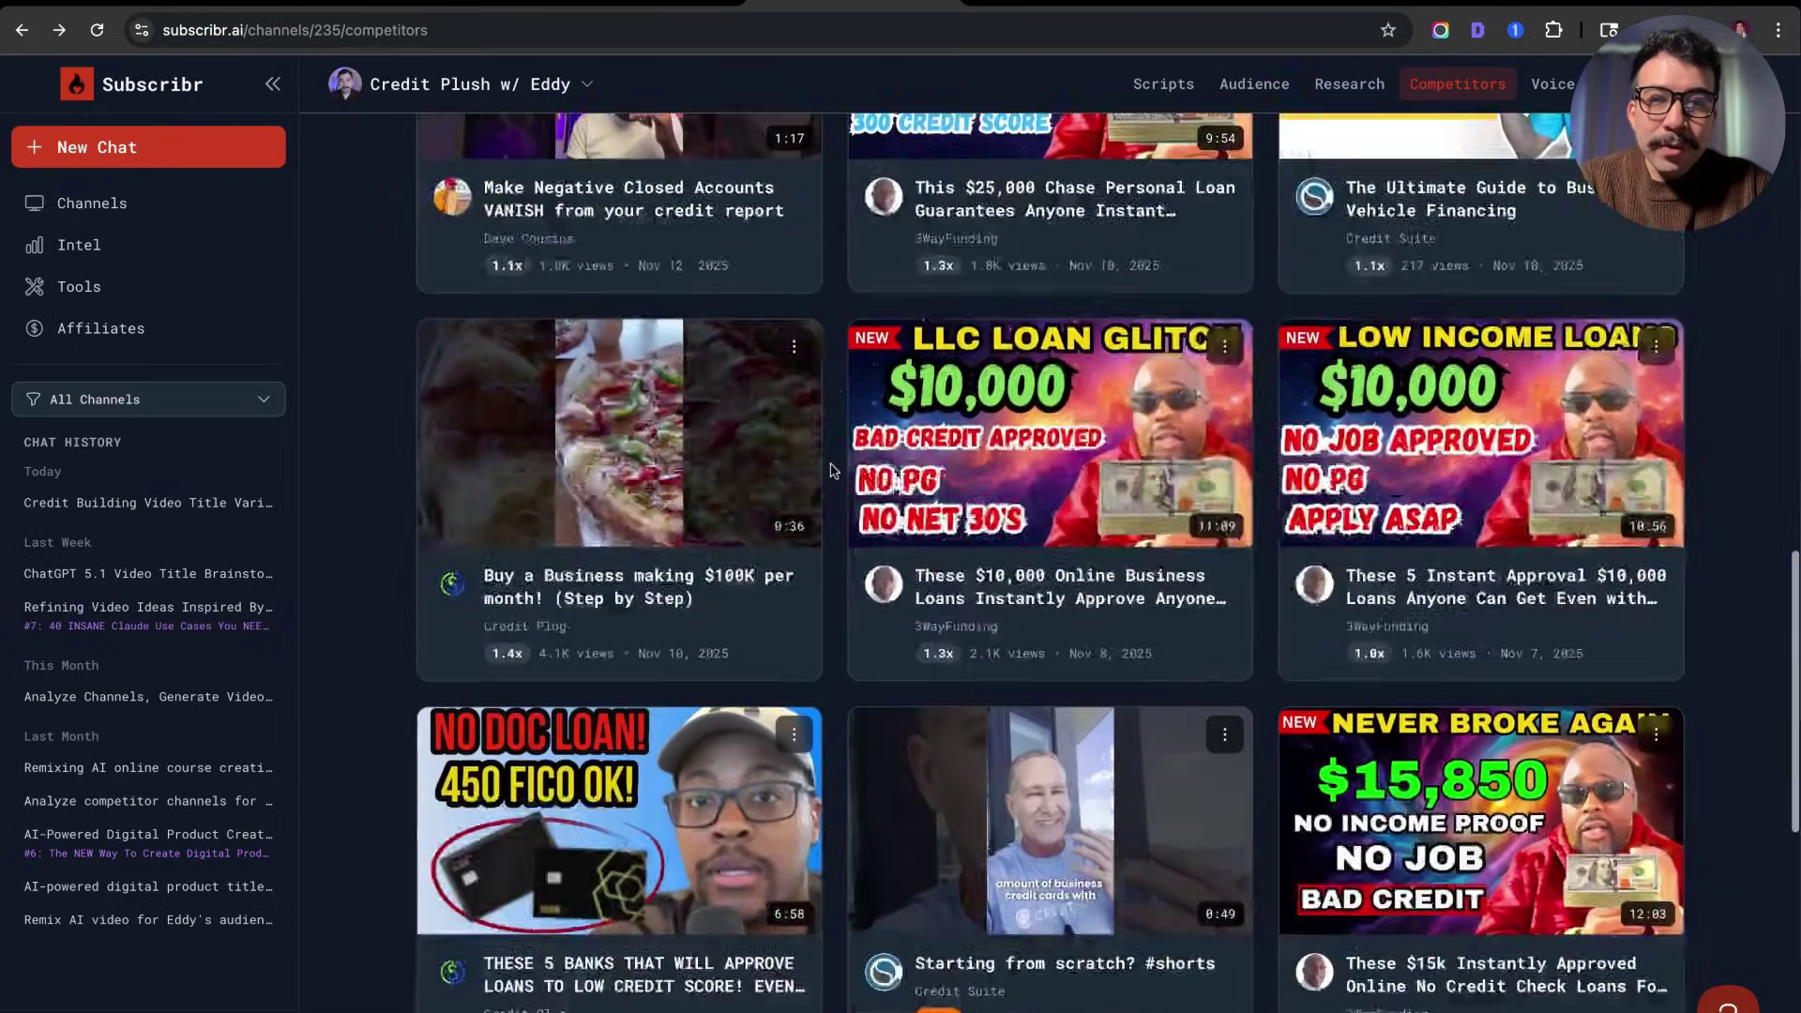
scroll(830, 469, down, 9)
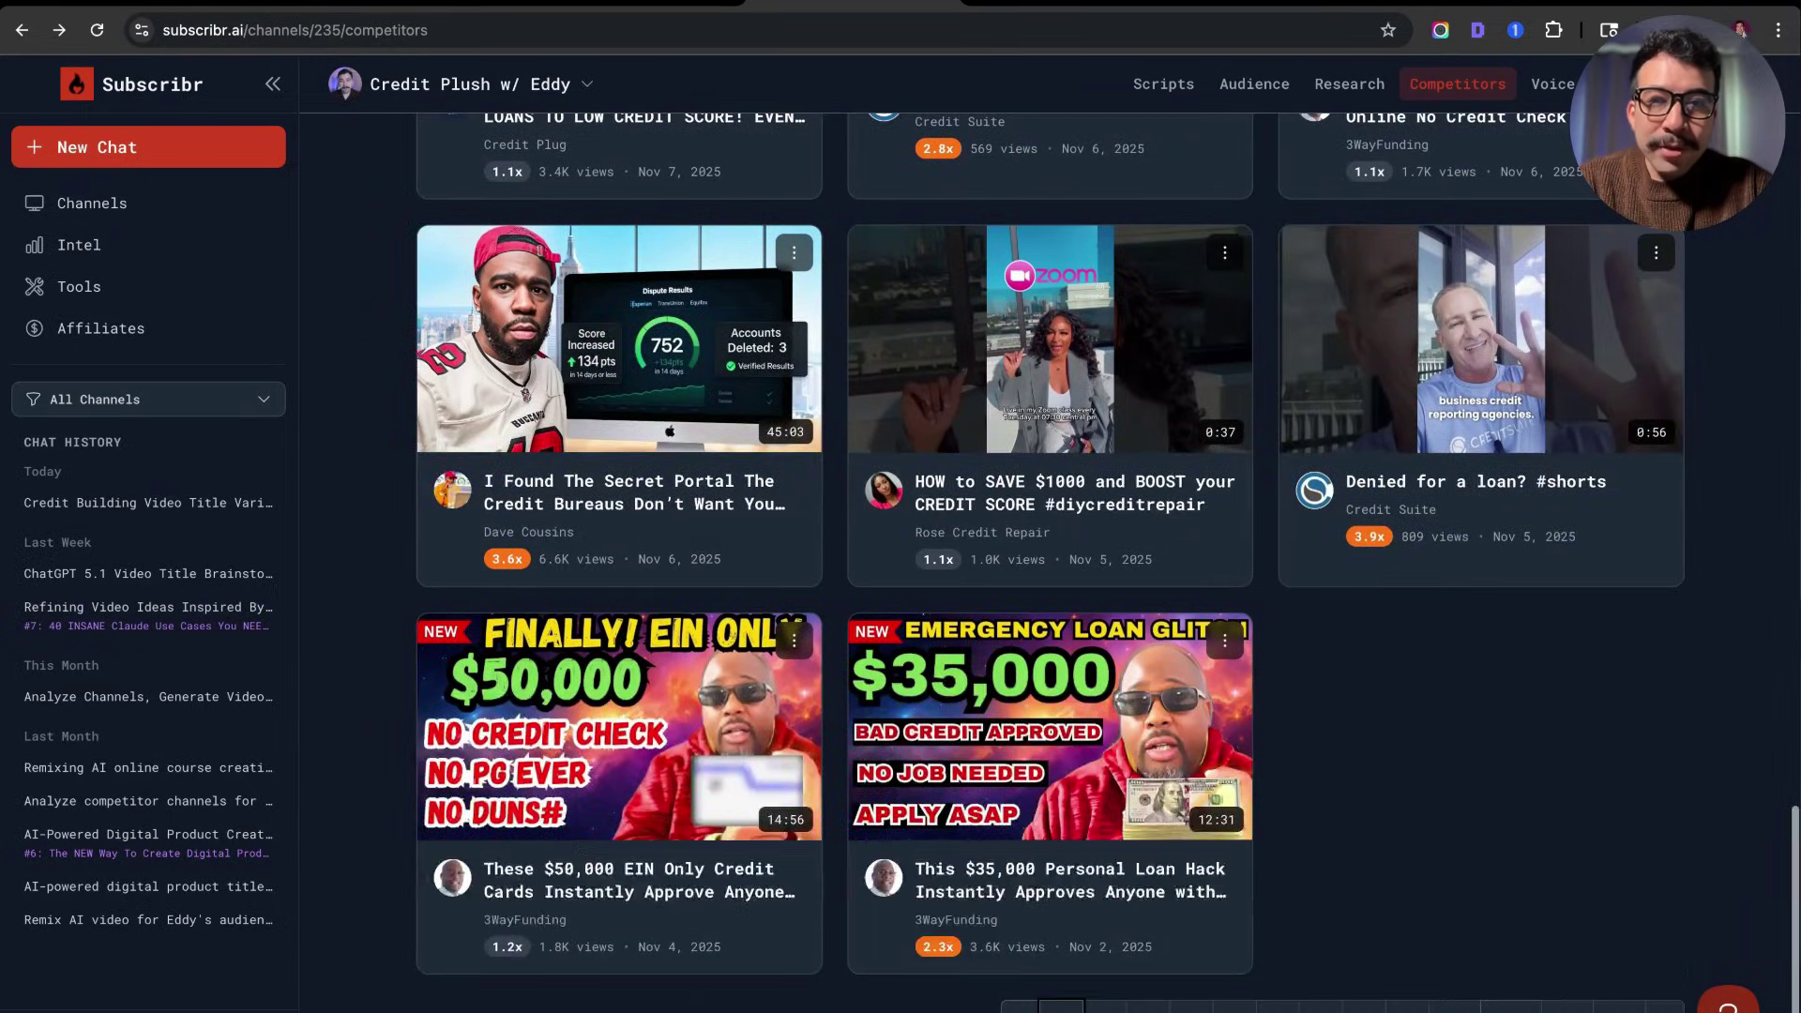
- Open the Audience profile and review demographics: gender, income and education
click(1254, 84)
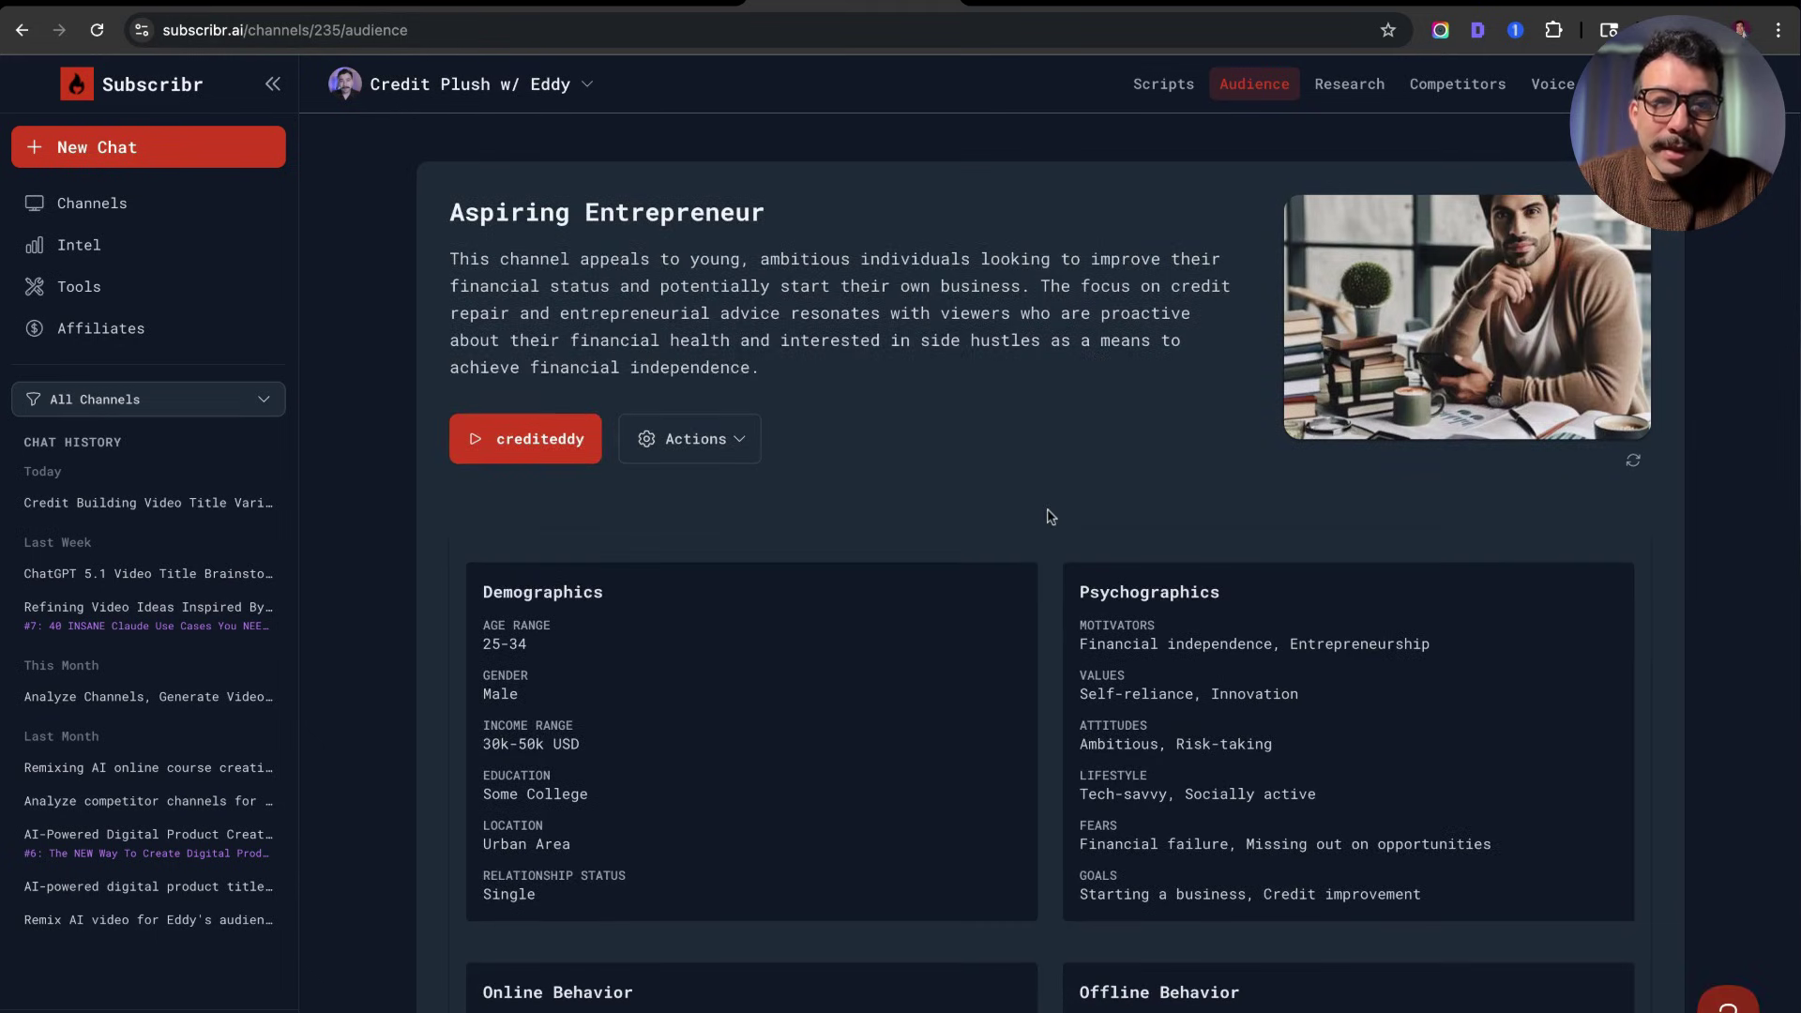
scroll(1051, 516, down, 3)
drag(484, 380, 829, 588)
click(1048, 368)
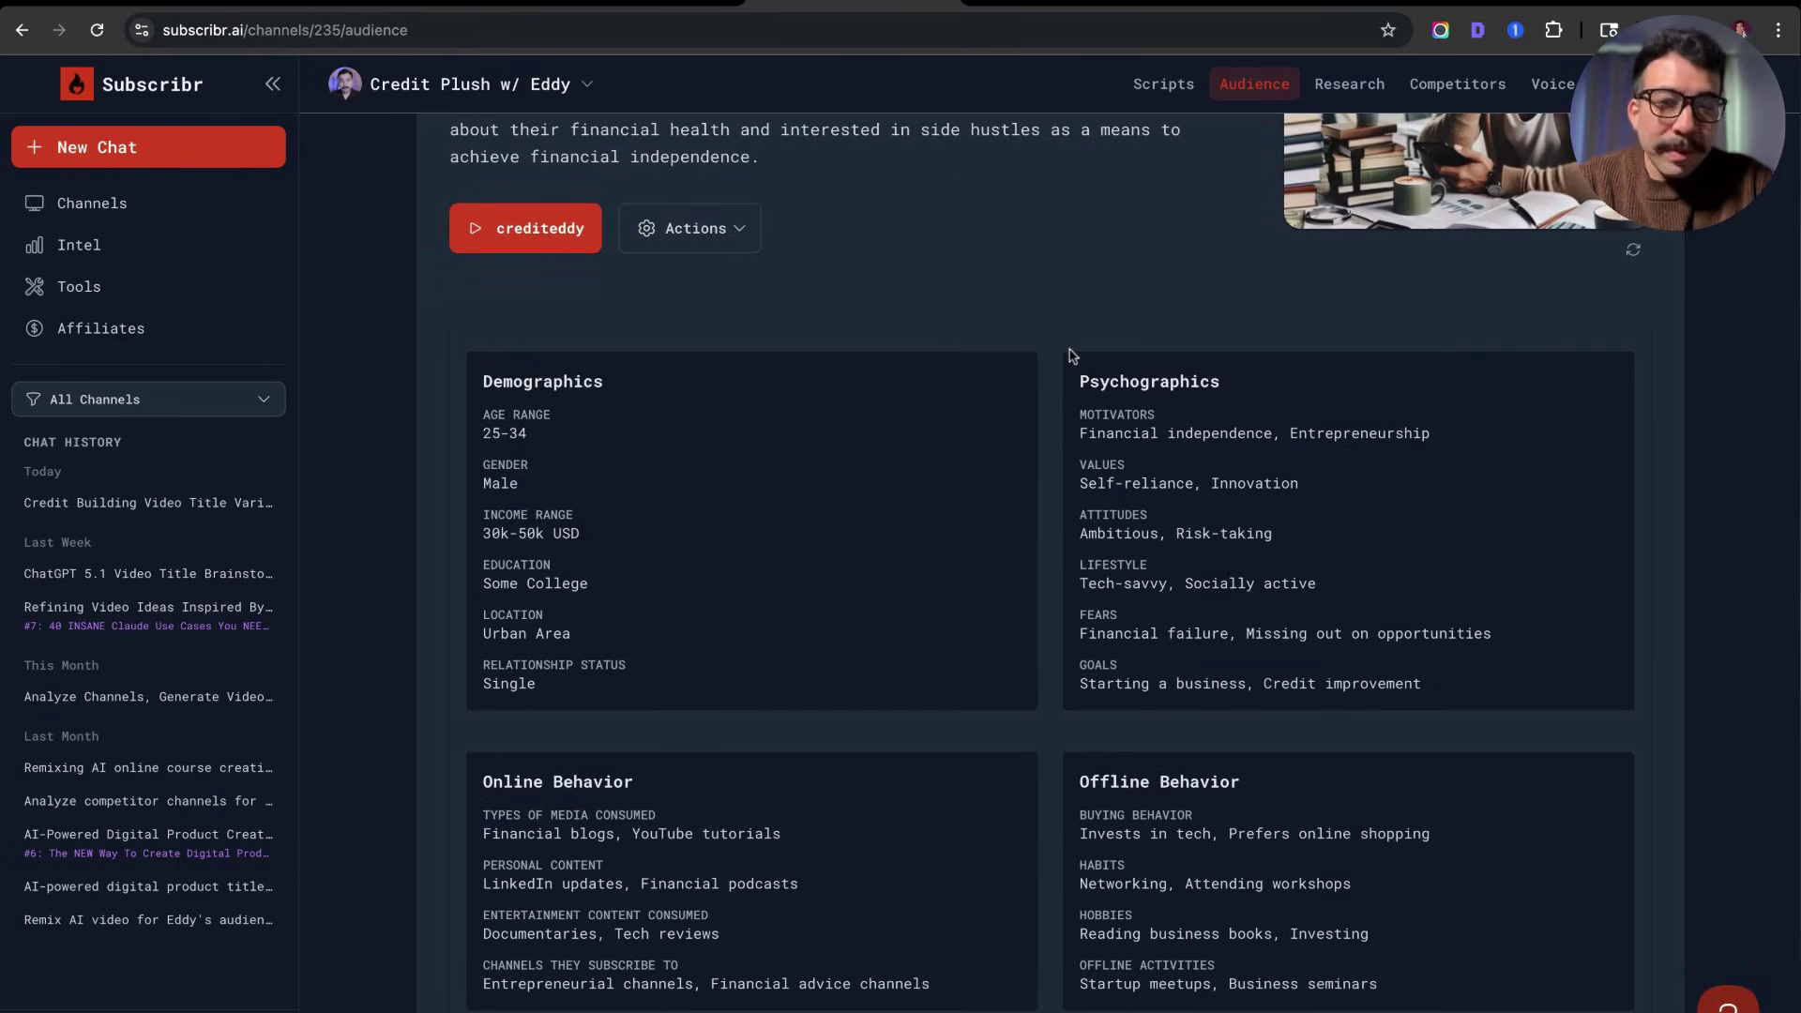
drag(617, 418, 701, 513)
click(1037, 434)
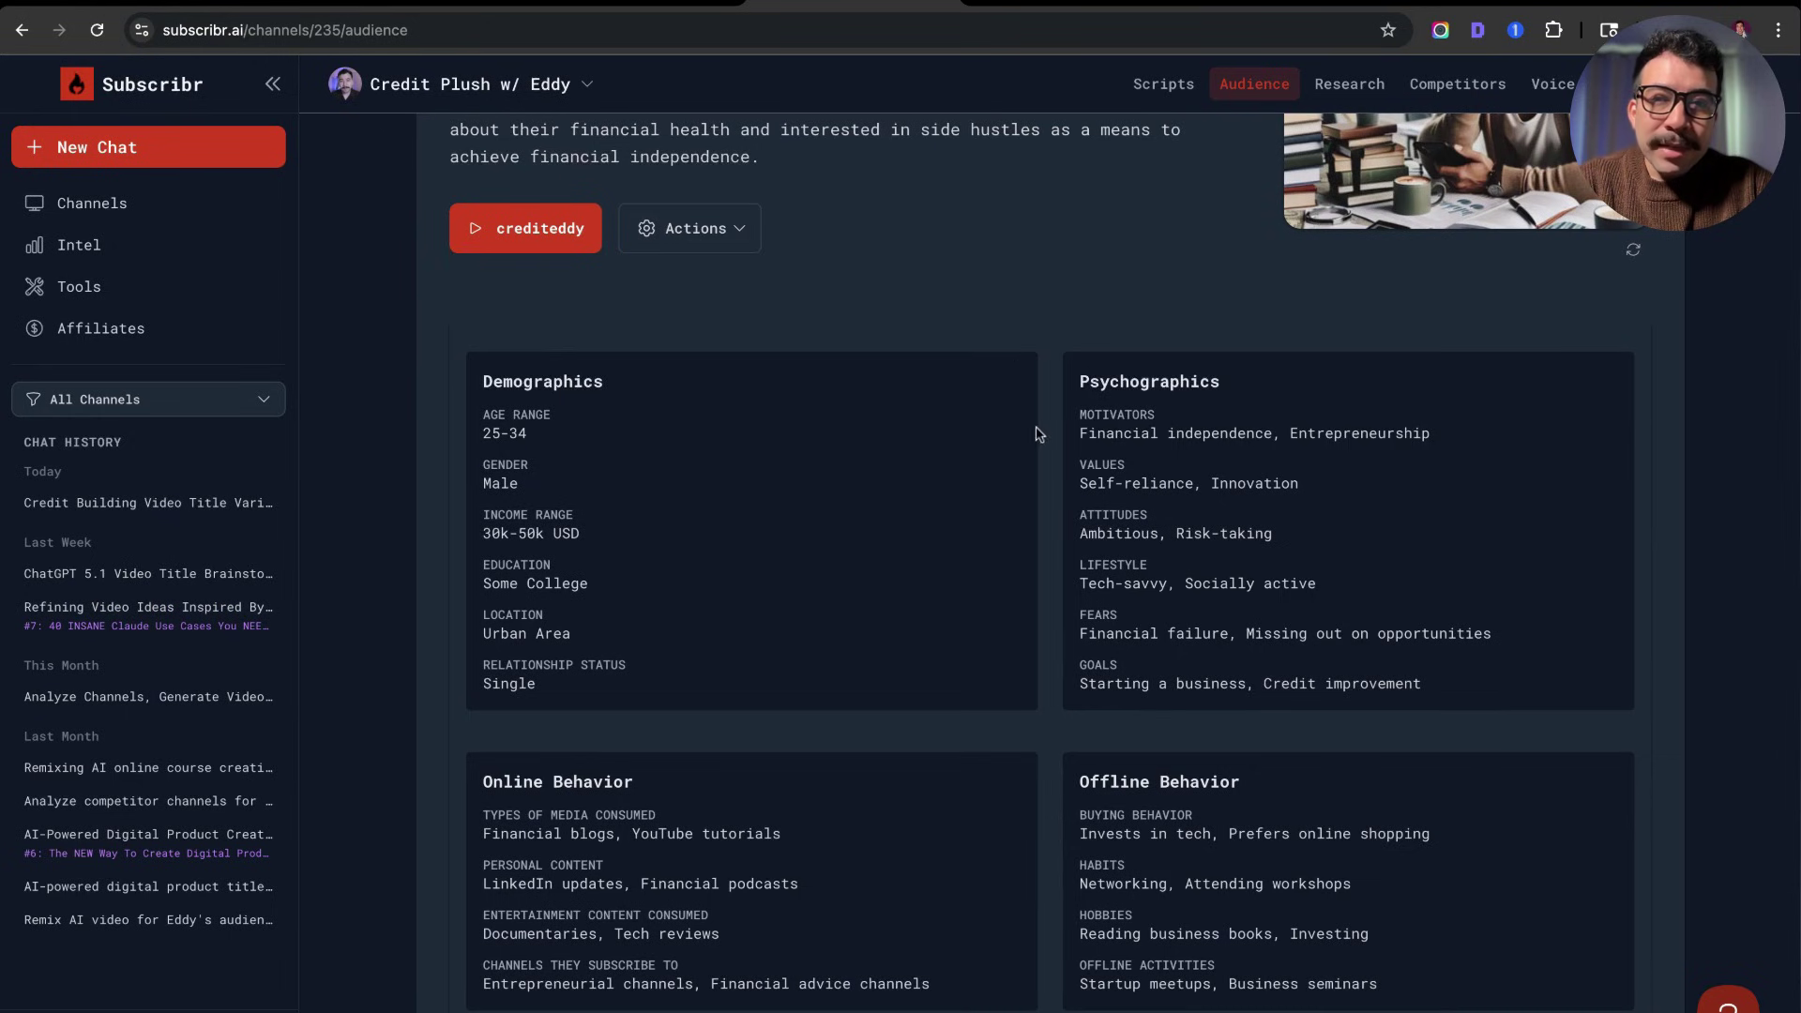
drag(488, 517, 589, 584)
click(768, 580)
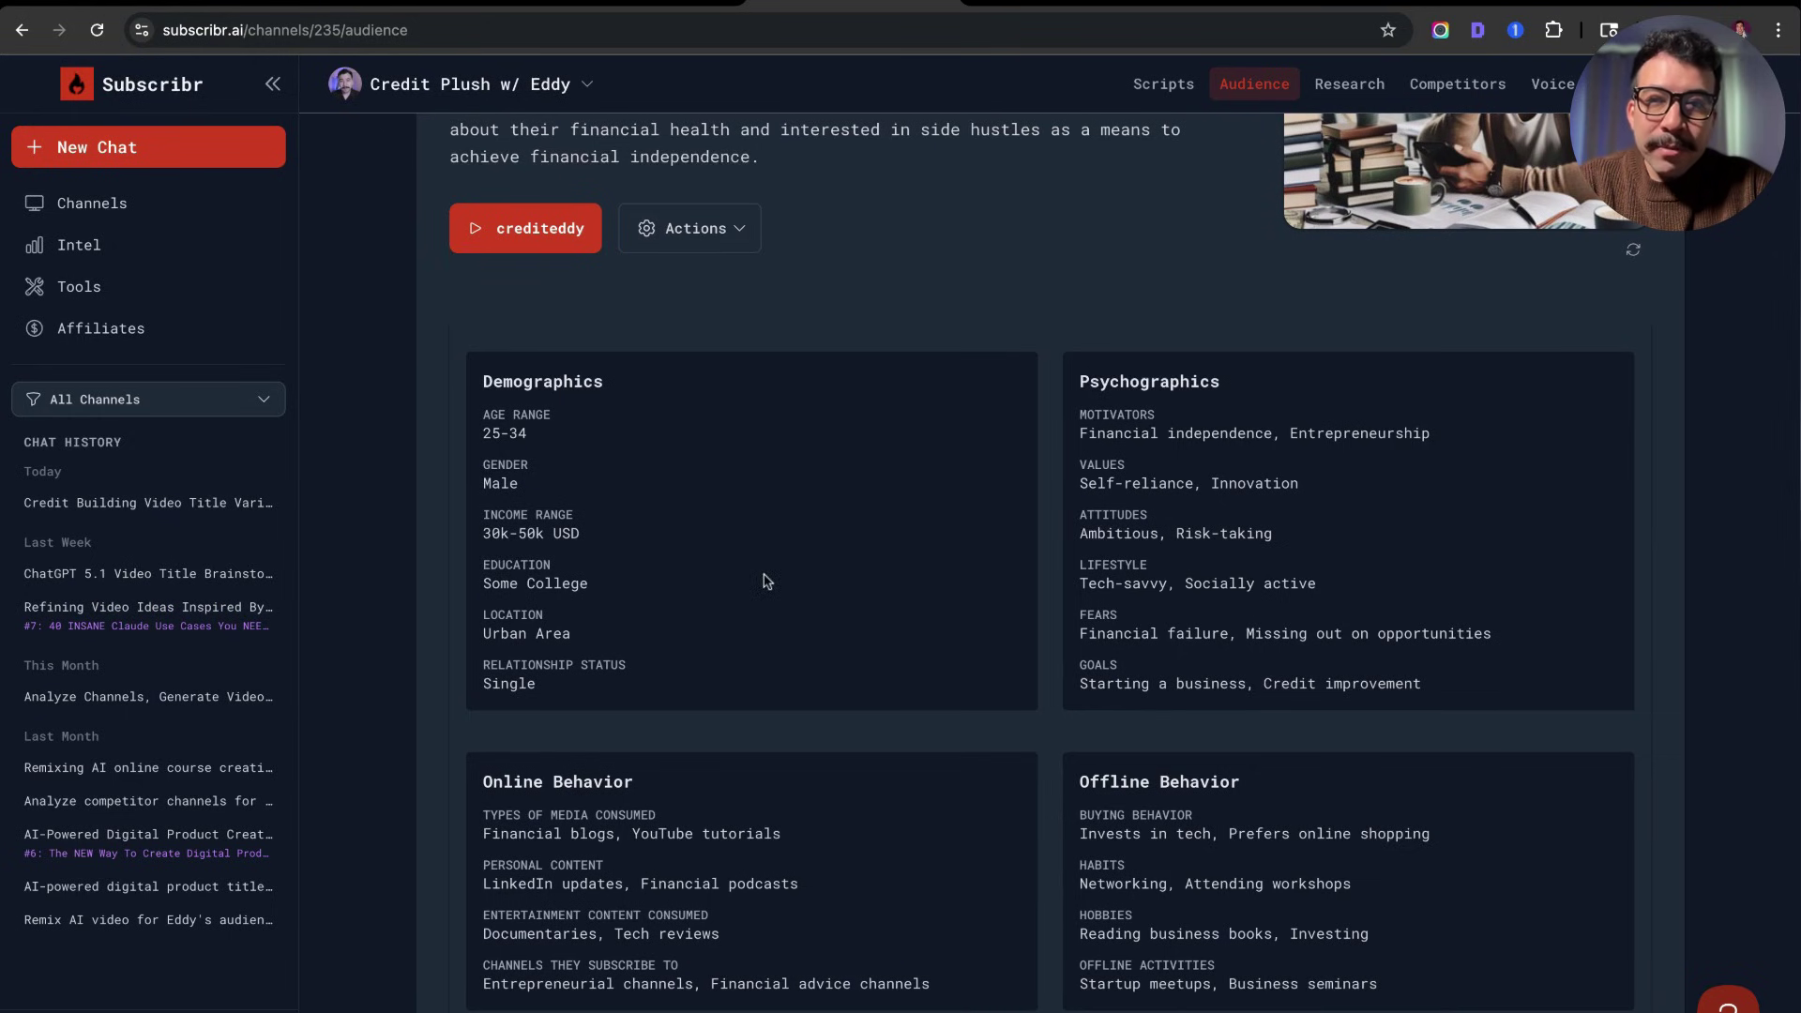
- Read the audience's key questions, then return to the channel's Scripts list
scroll(1050, 427, down, 5)
scroll(1050, 563, down, 1)
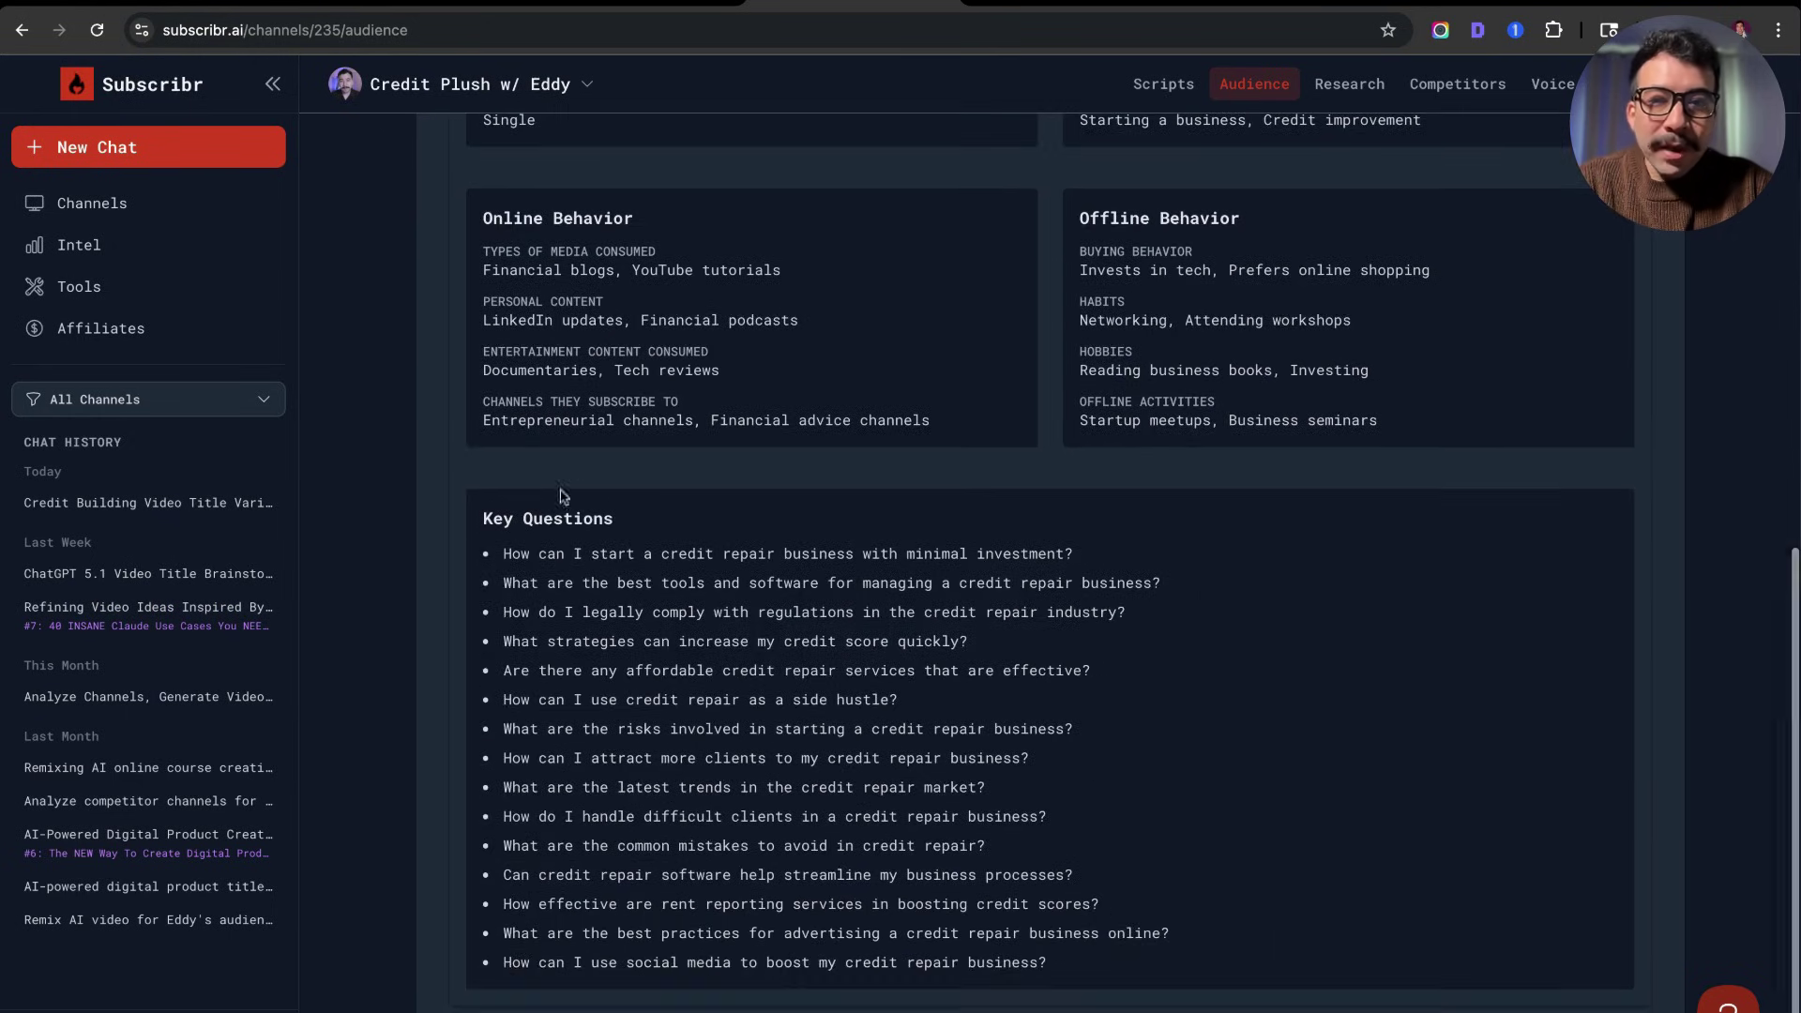
drag(562, 494, 1032, 760)
click(976, 805)
drag(1135, 957, 713, 615)
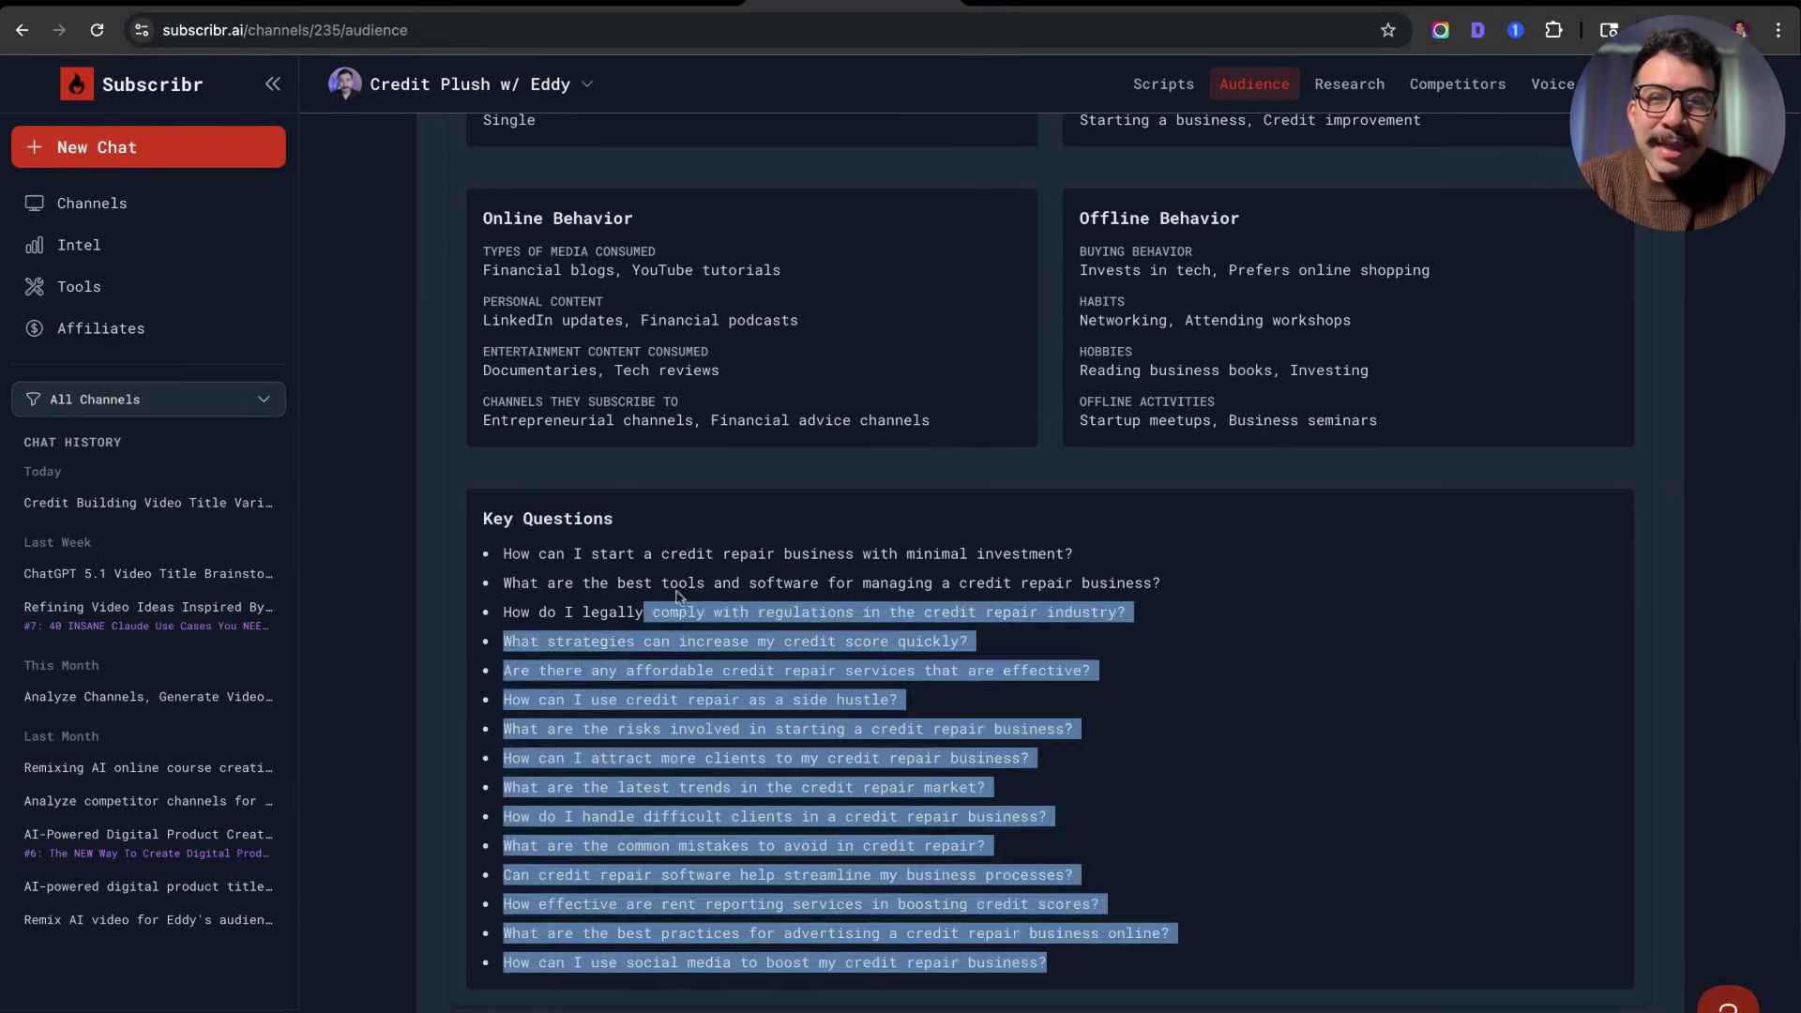
click(838, 546)
scroll(1032, 445, up, 8)
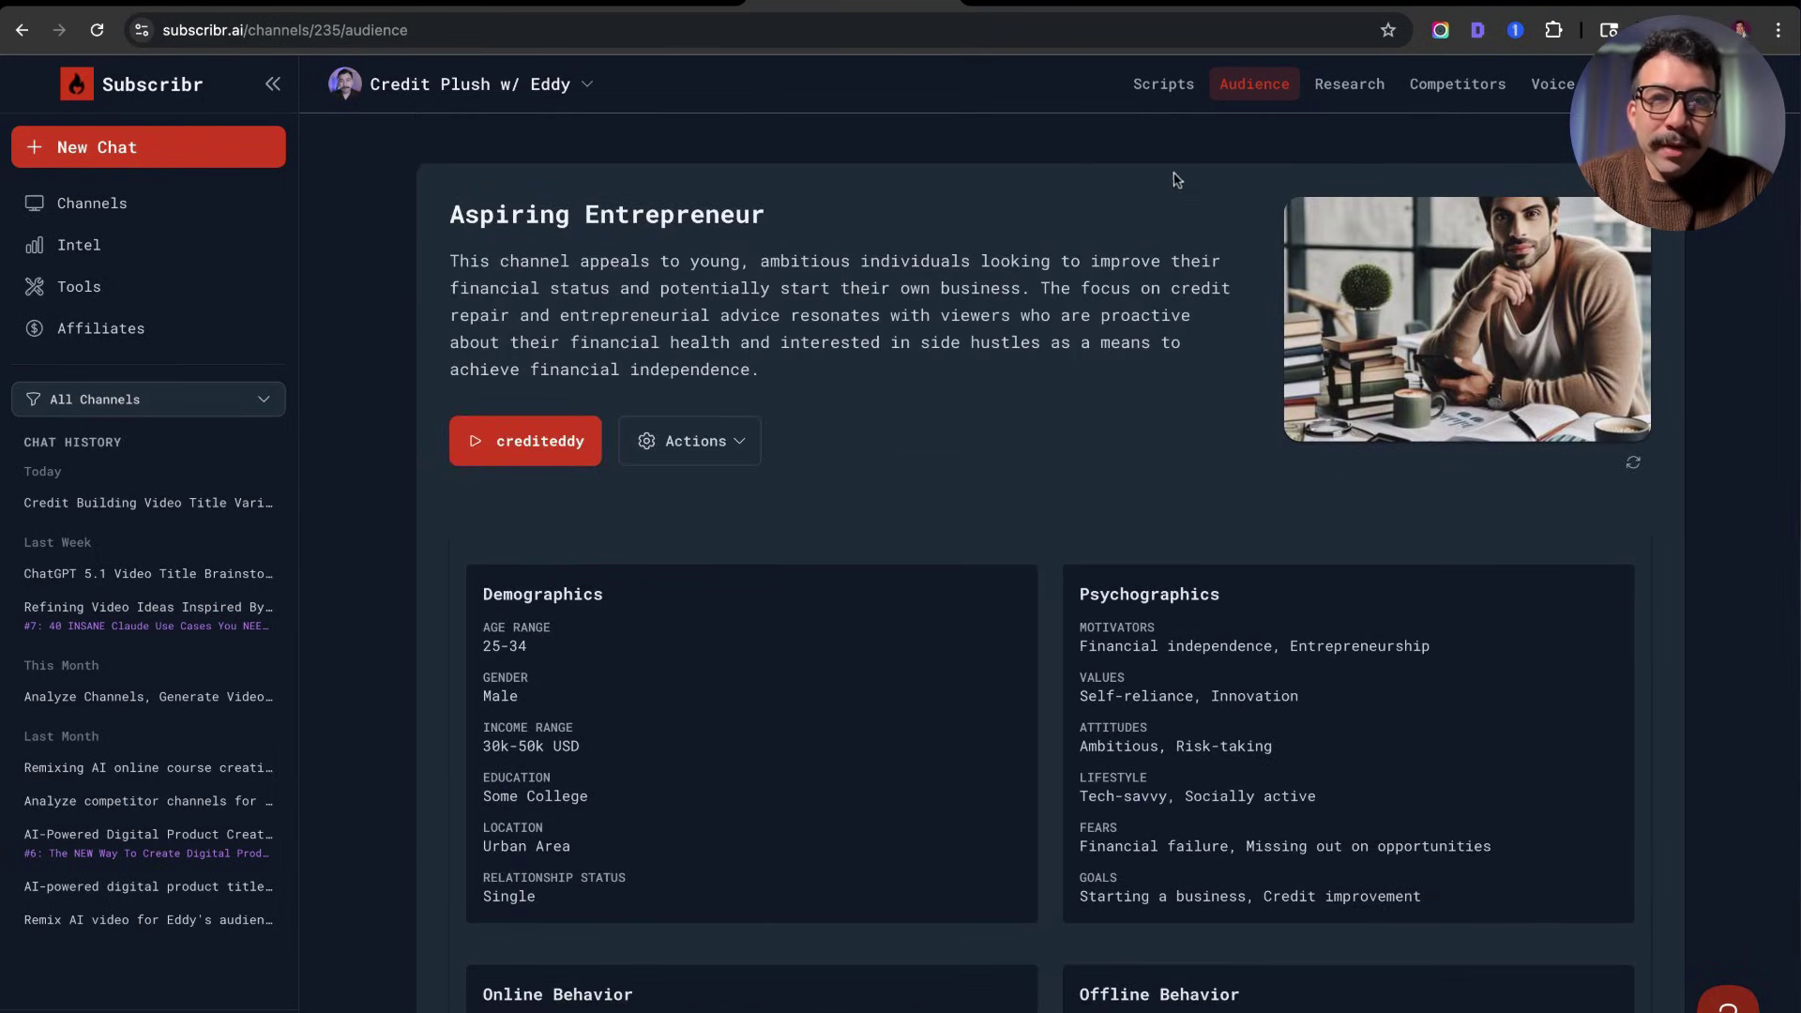
click(1180, 97)
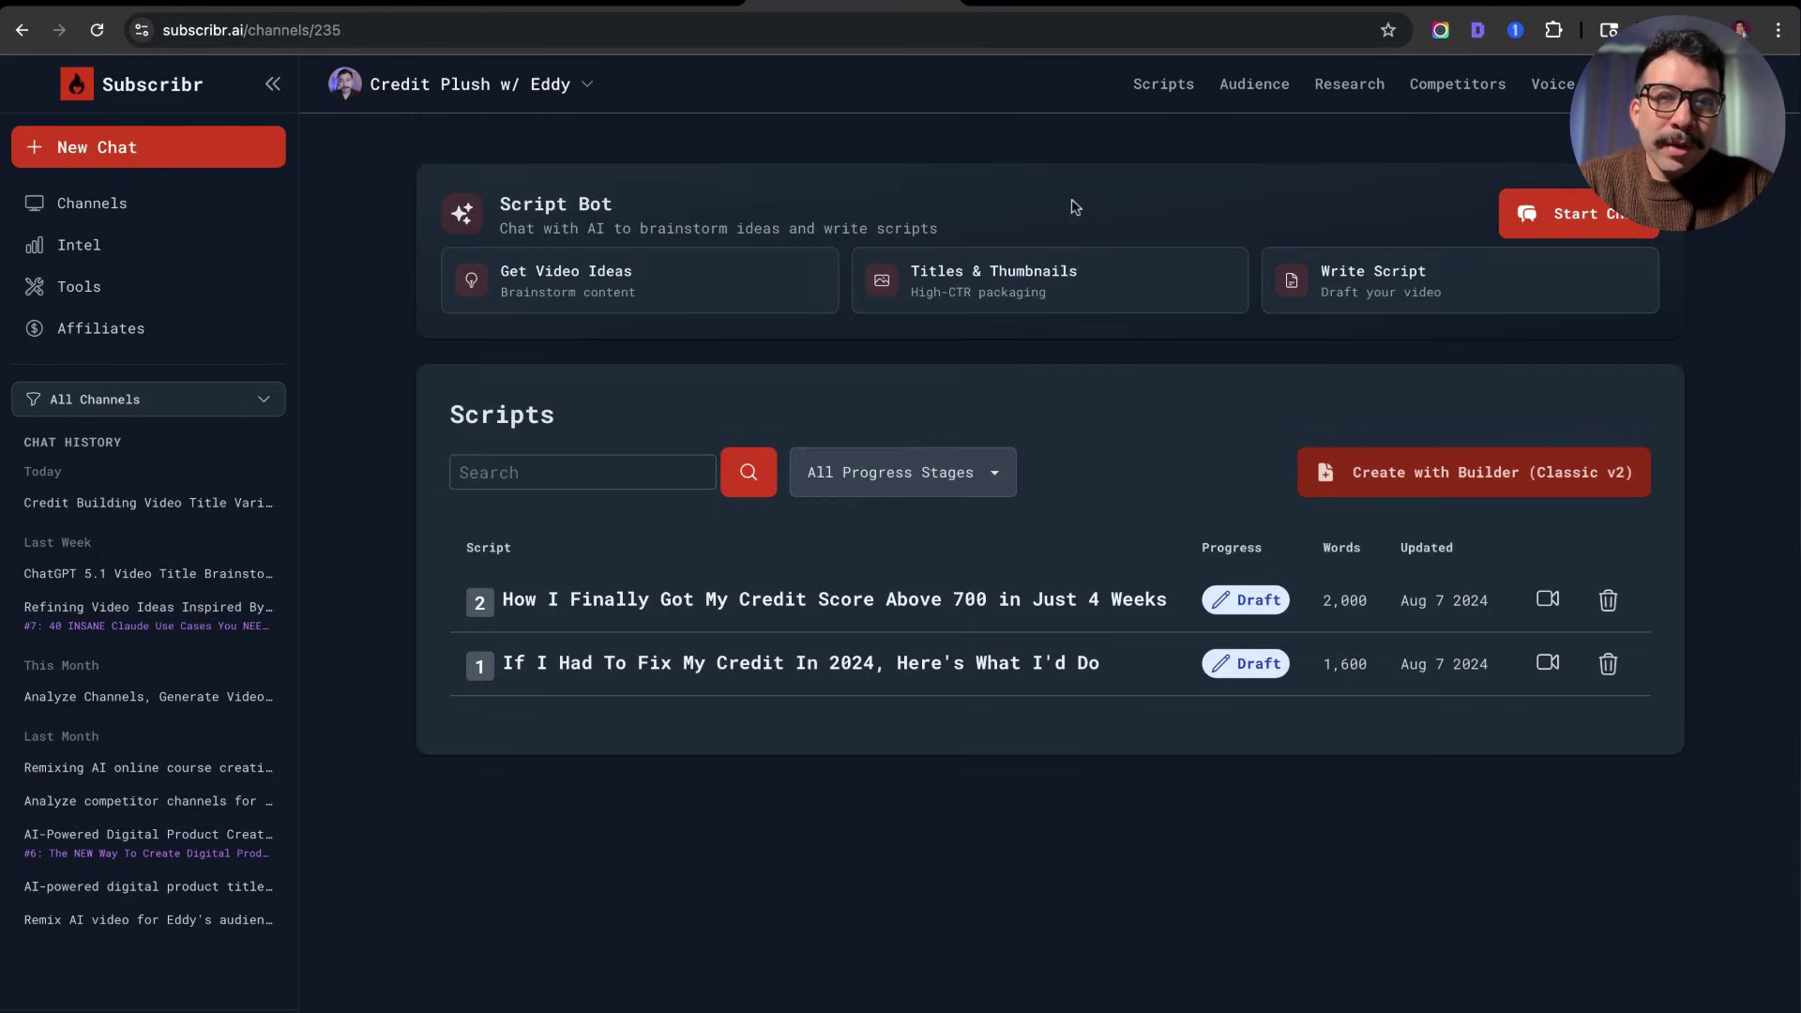
click(137, 248)
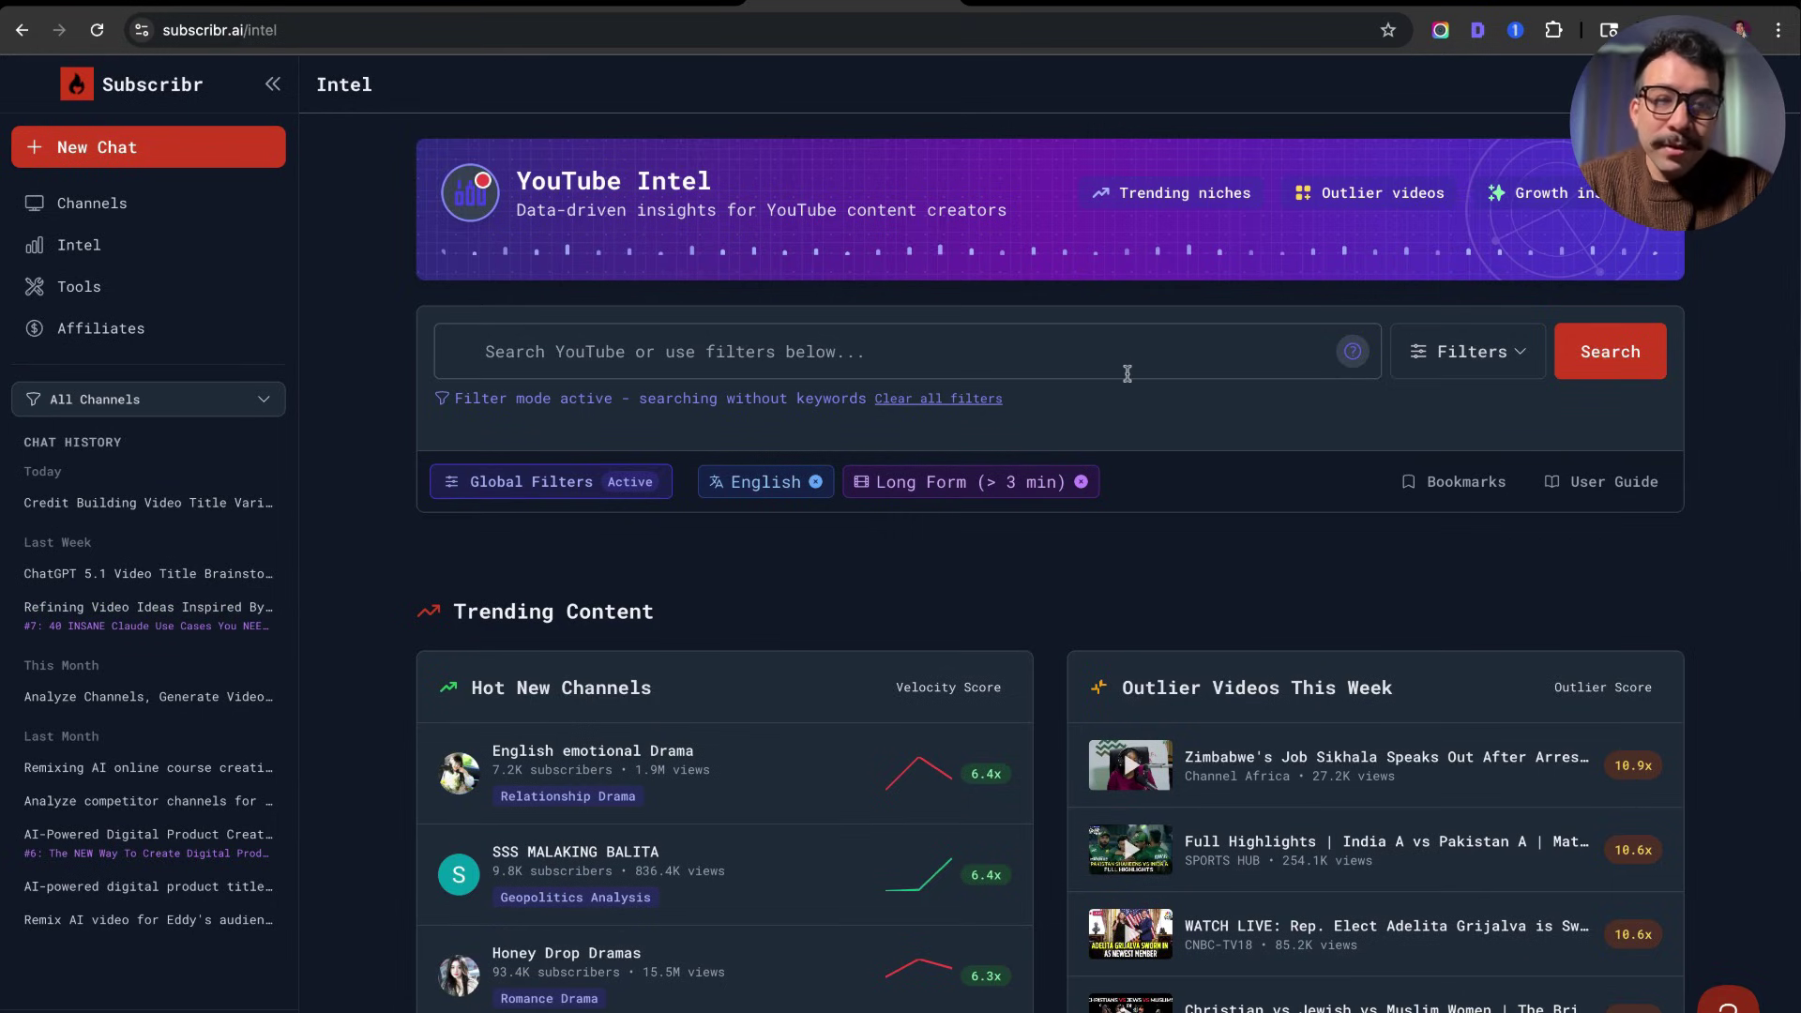
triple_click(1112, 199)
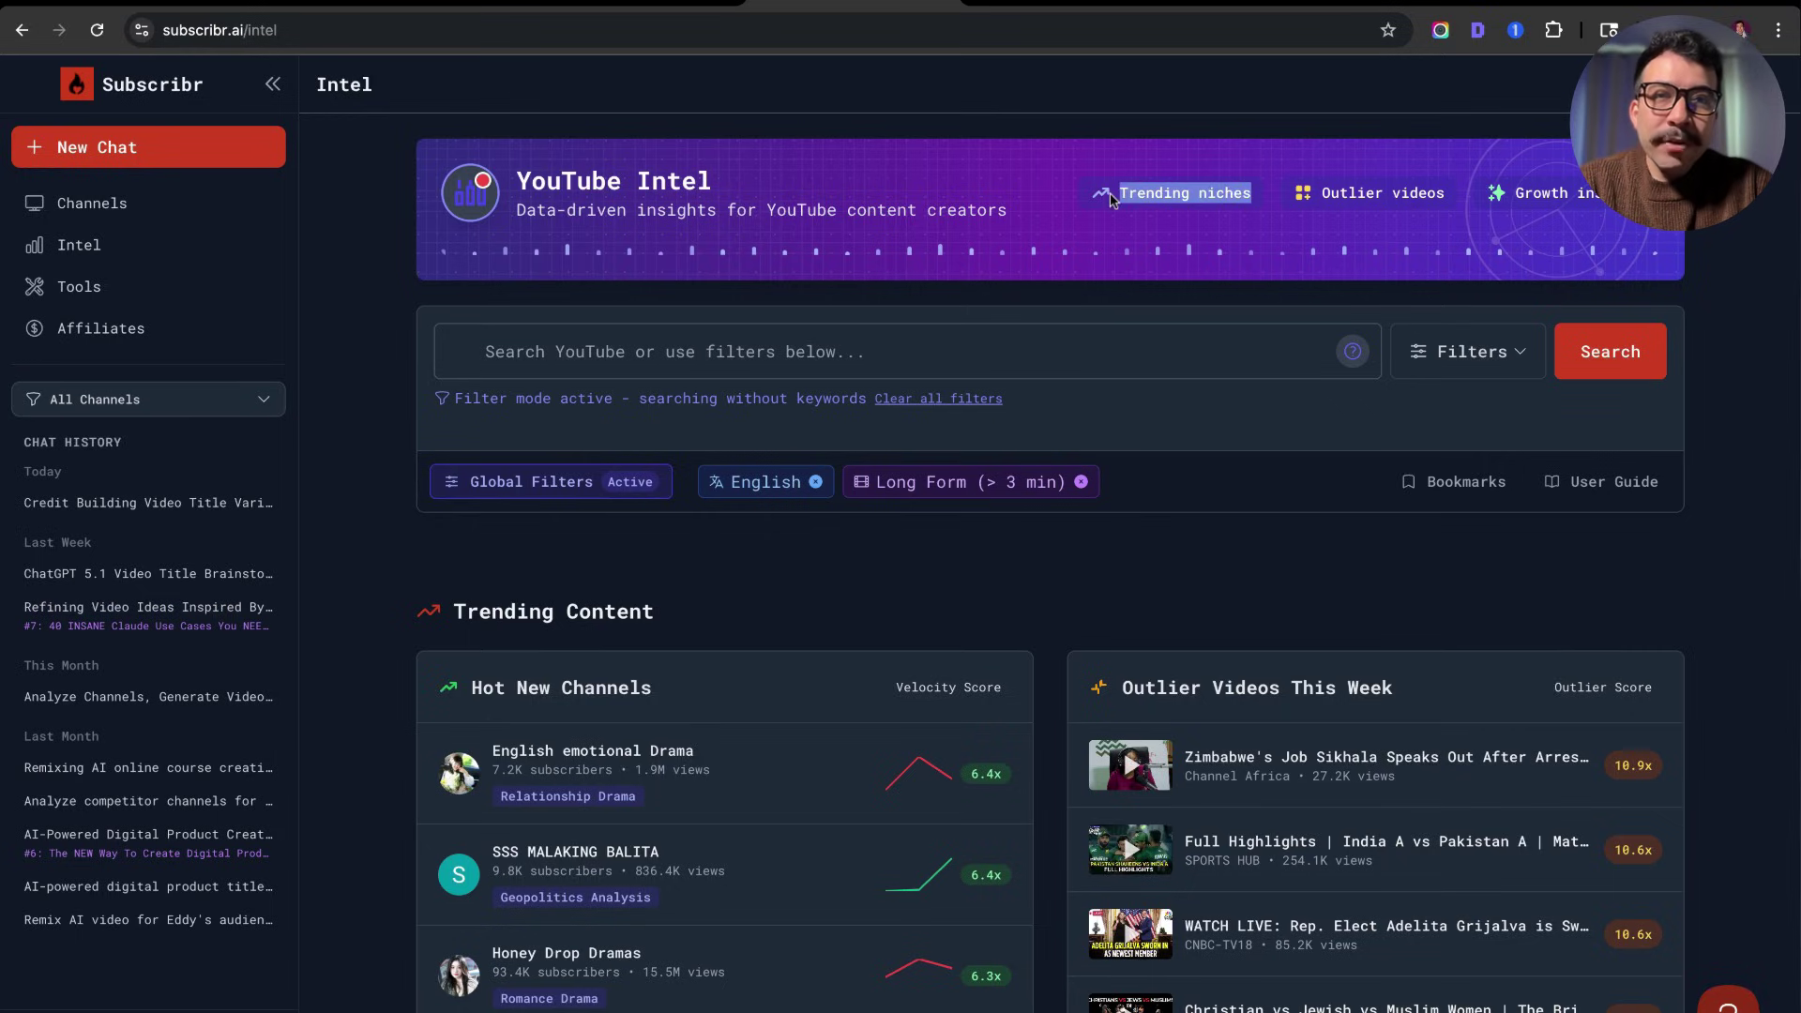
triple_click(1290, 199)
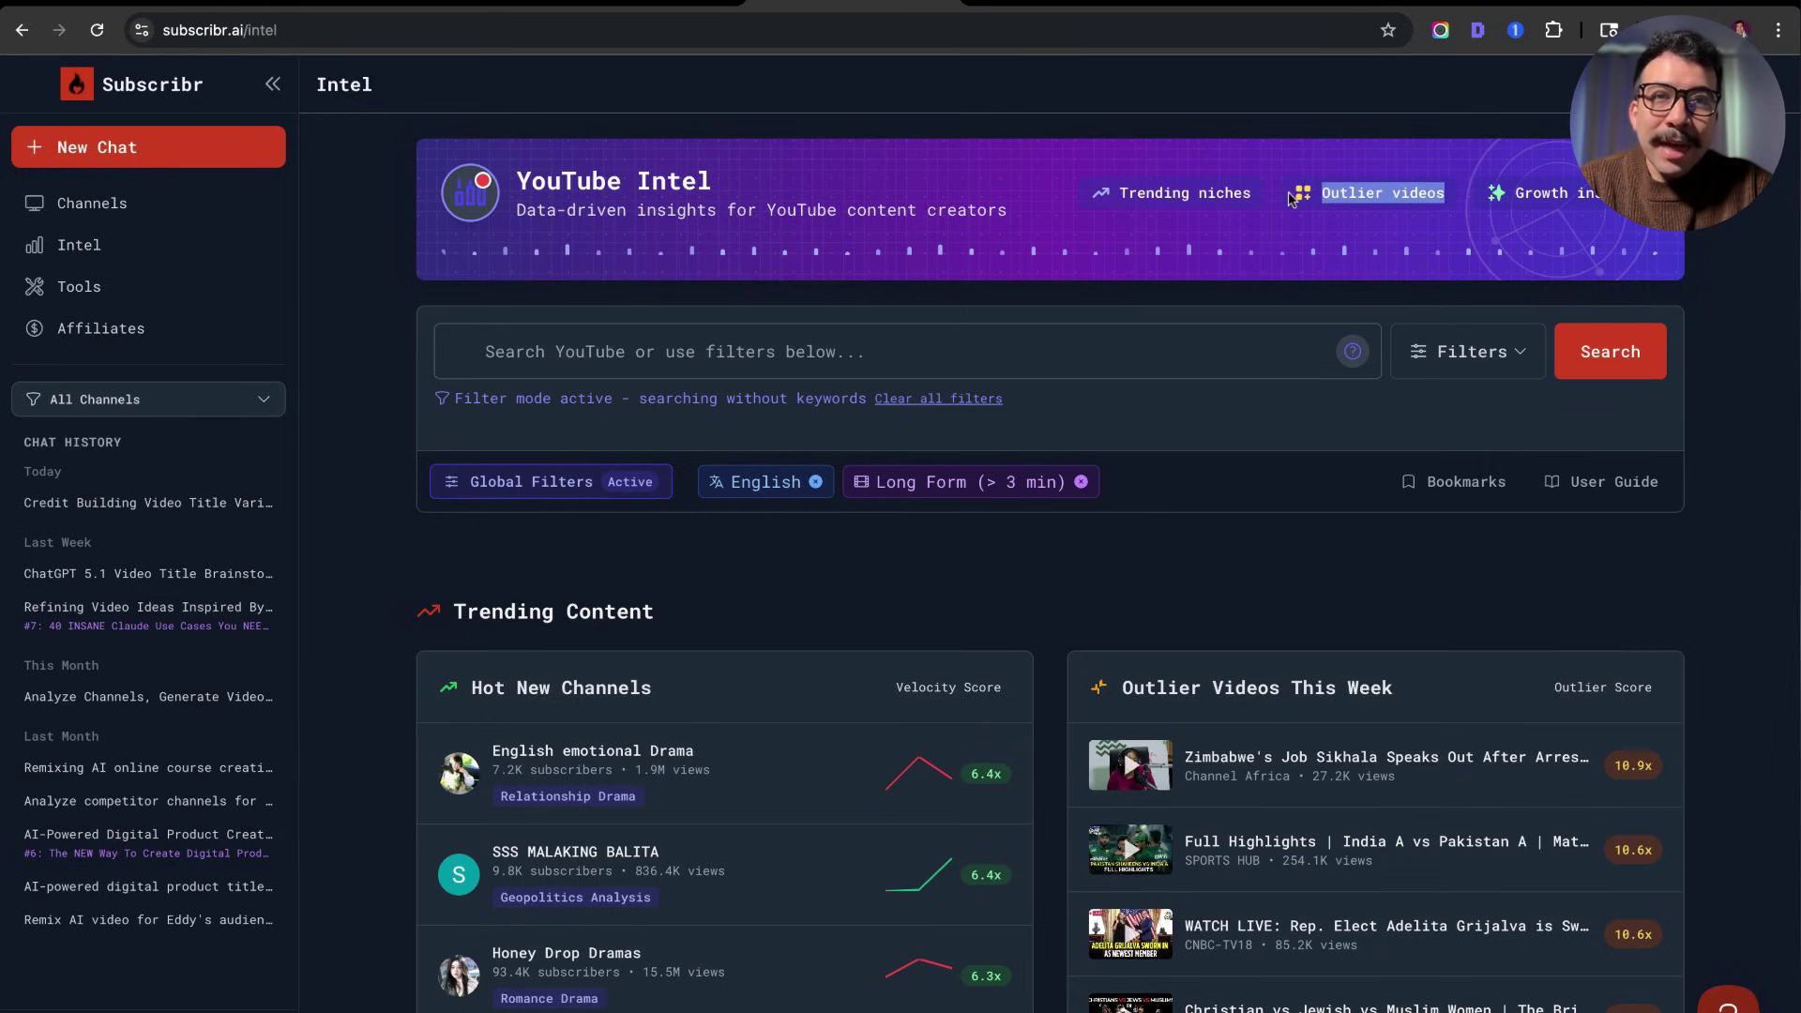
click(1432, 207)
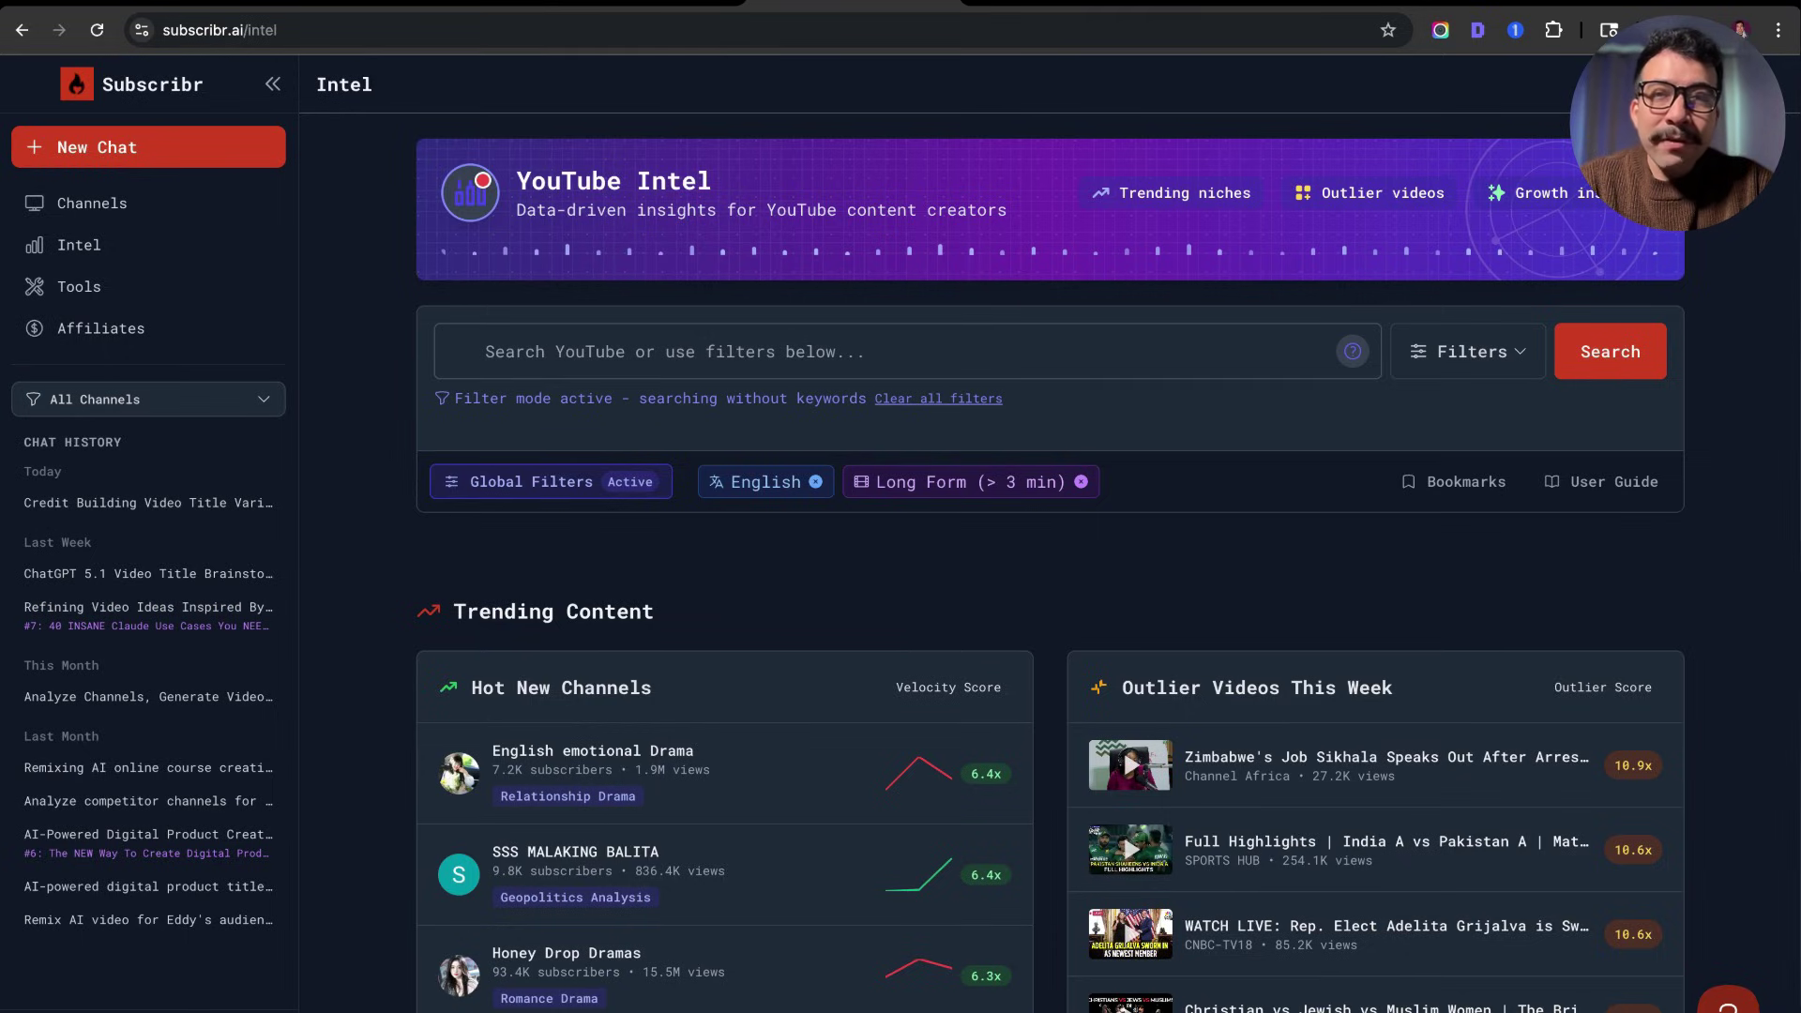
triple_click(1315, 193)
click(1386, 214)
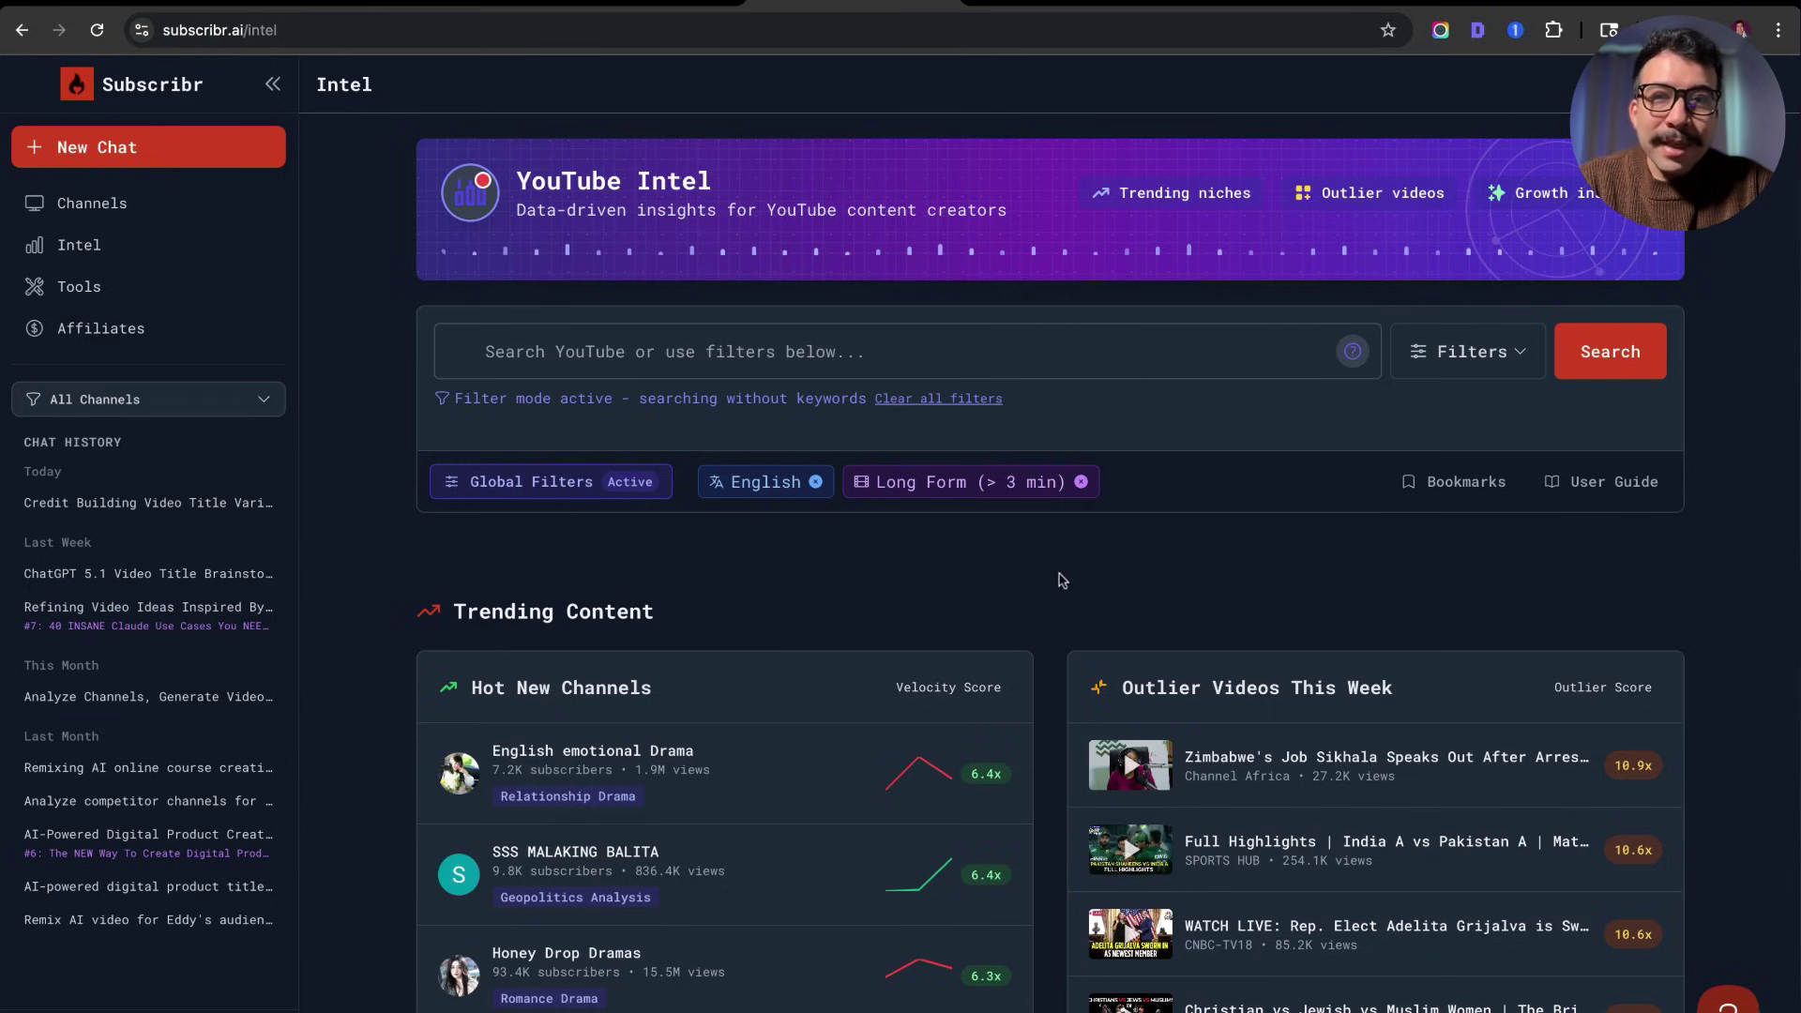
scroll(1037, 611, down, 5)
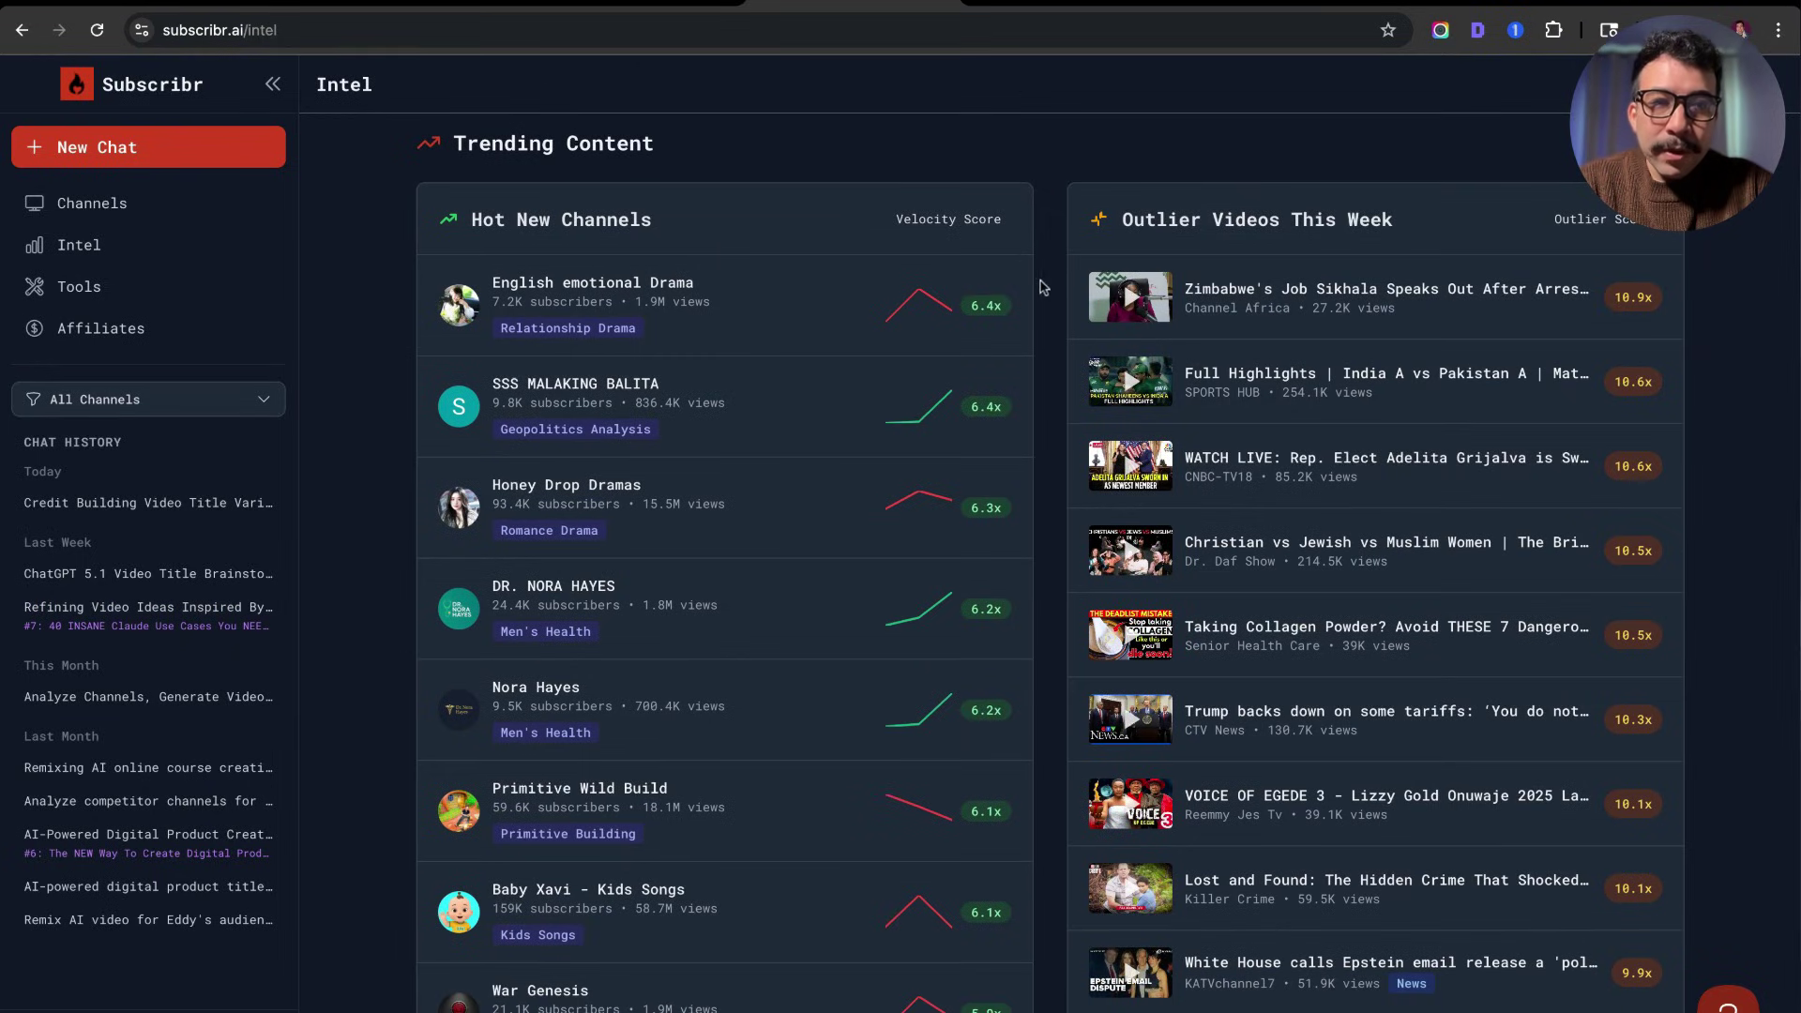
drag(1122, 218, 1458, 218)
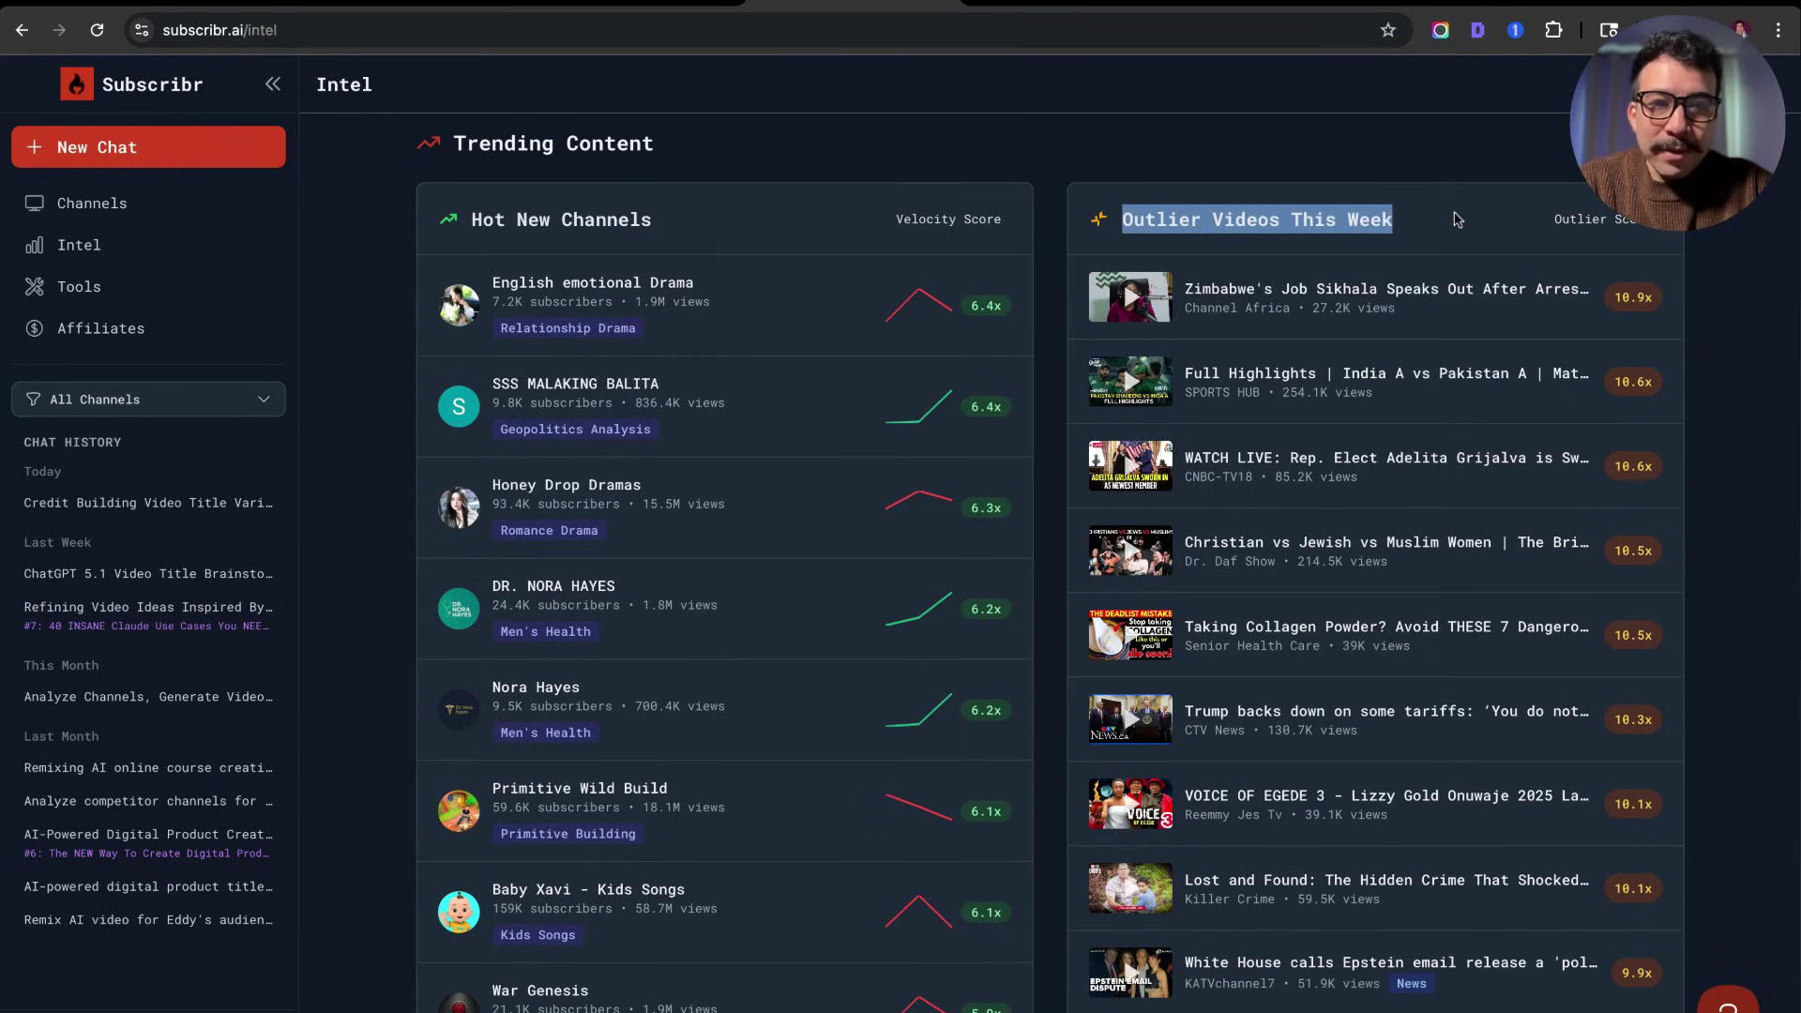
scroll(1313, 434, down, 2)
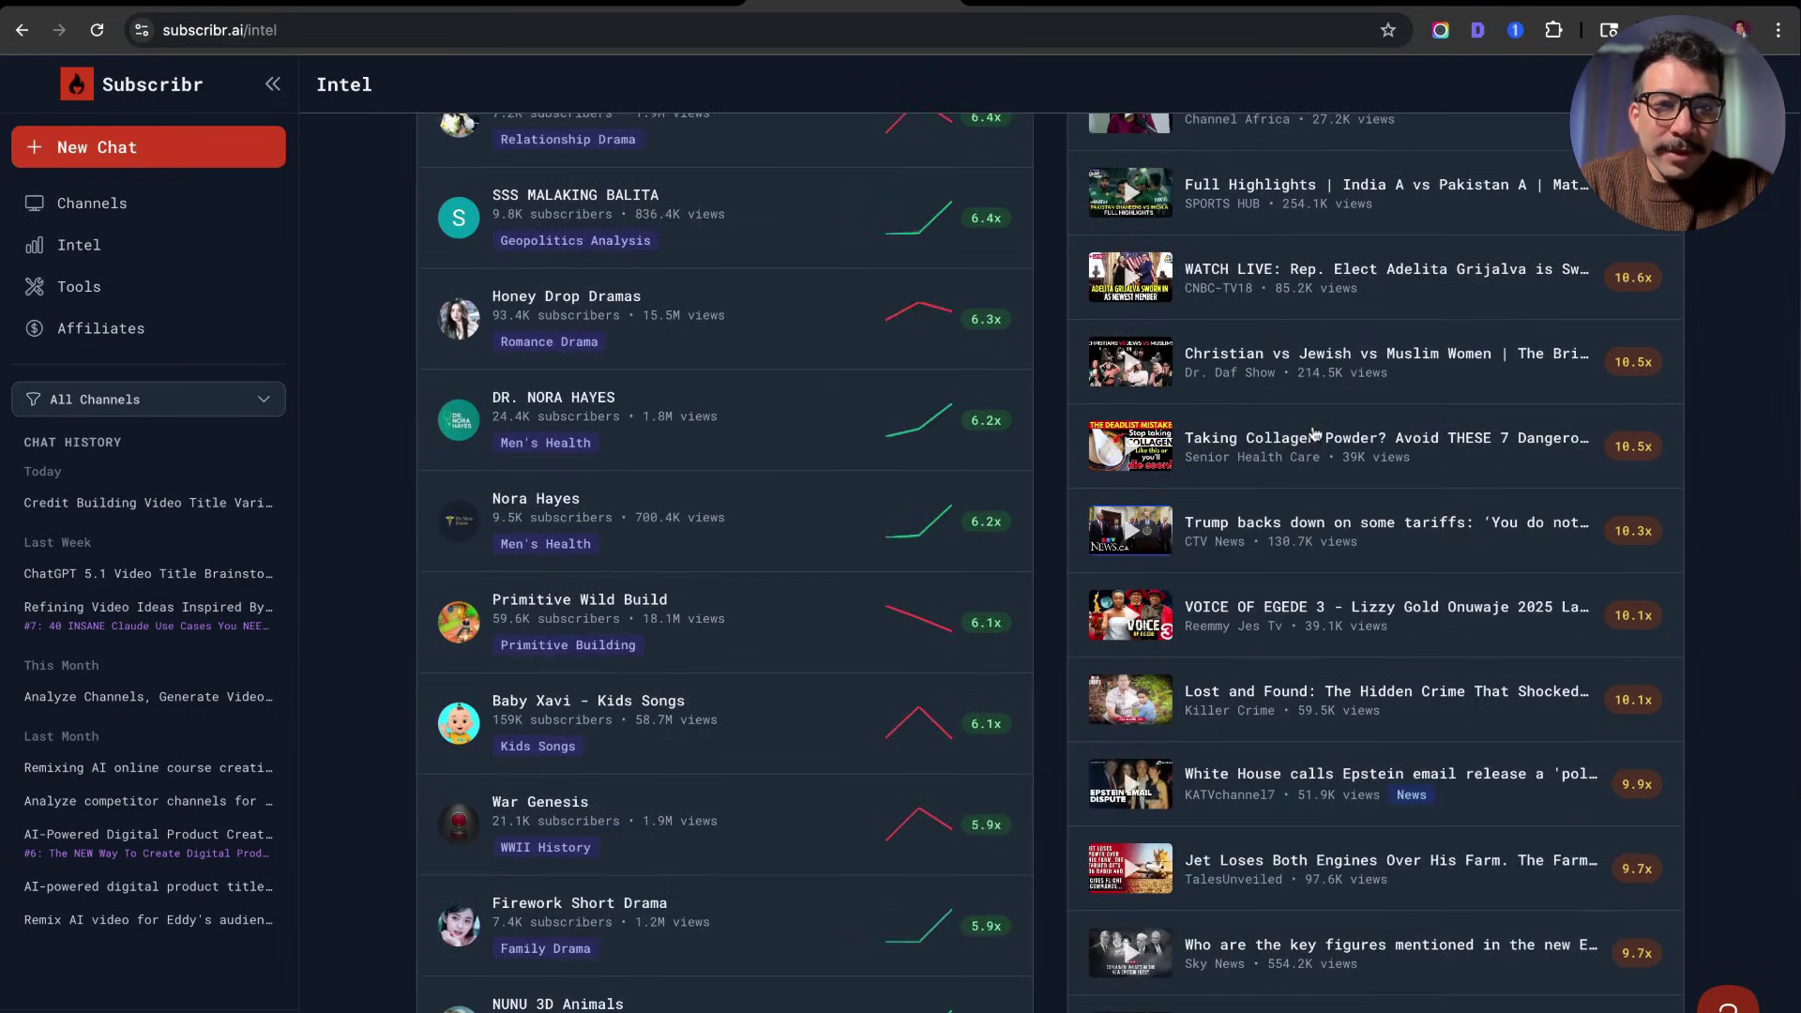
scroll(1313, 434, down, 2)
click(1360, 518)
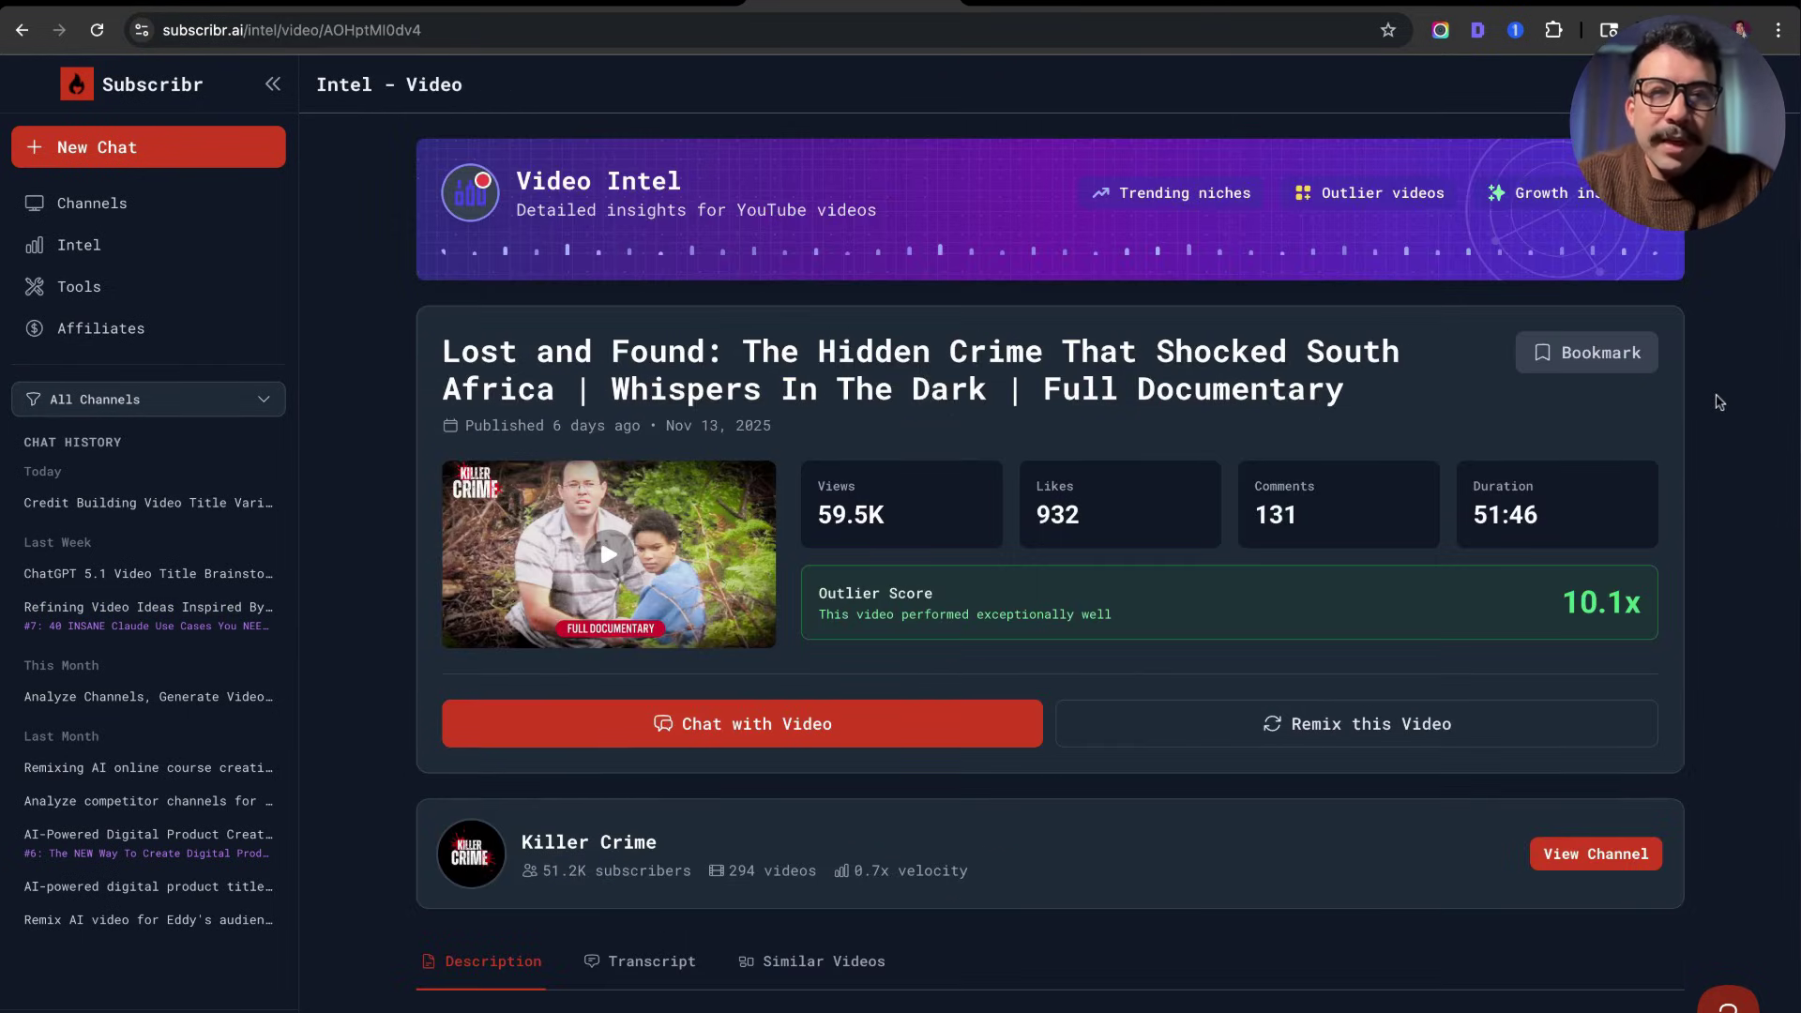
- Review the Lost and Found video's stats, including its 59.5K view count
scroll(1721, 402, down, 2)
scroll(1720, 402, up, 2)
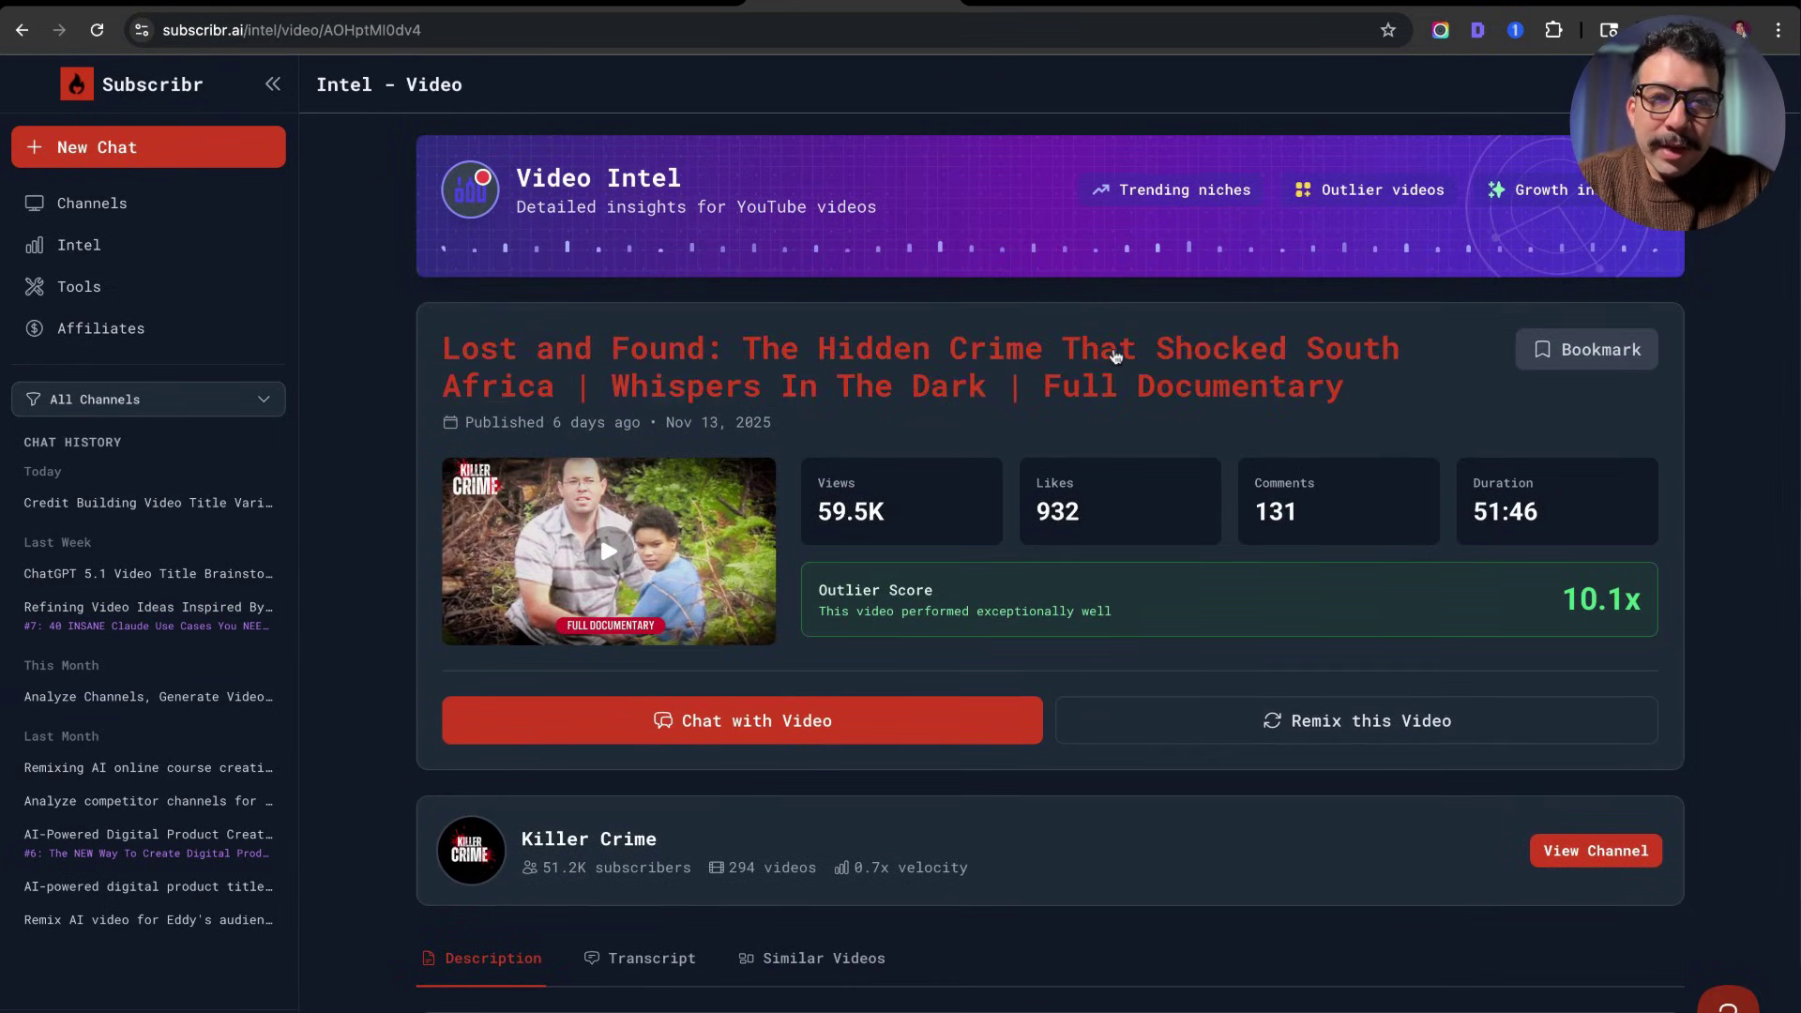
triple_click(804, 488)
click(1048, 517)
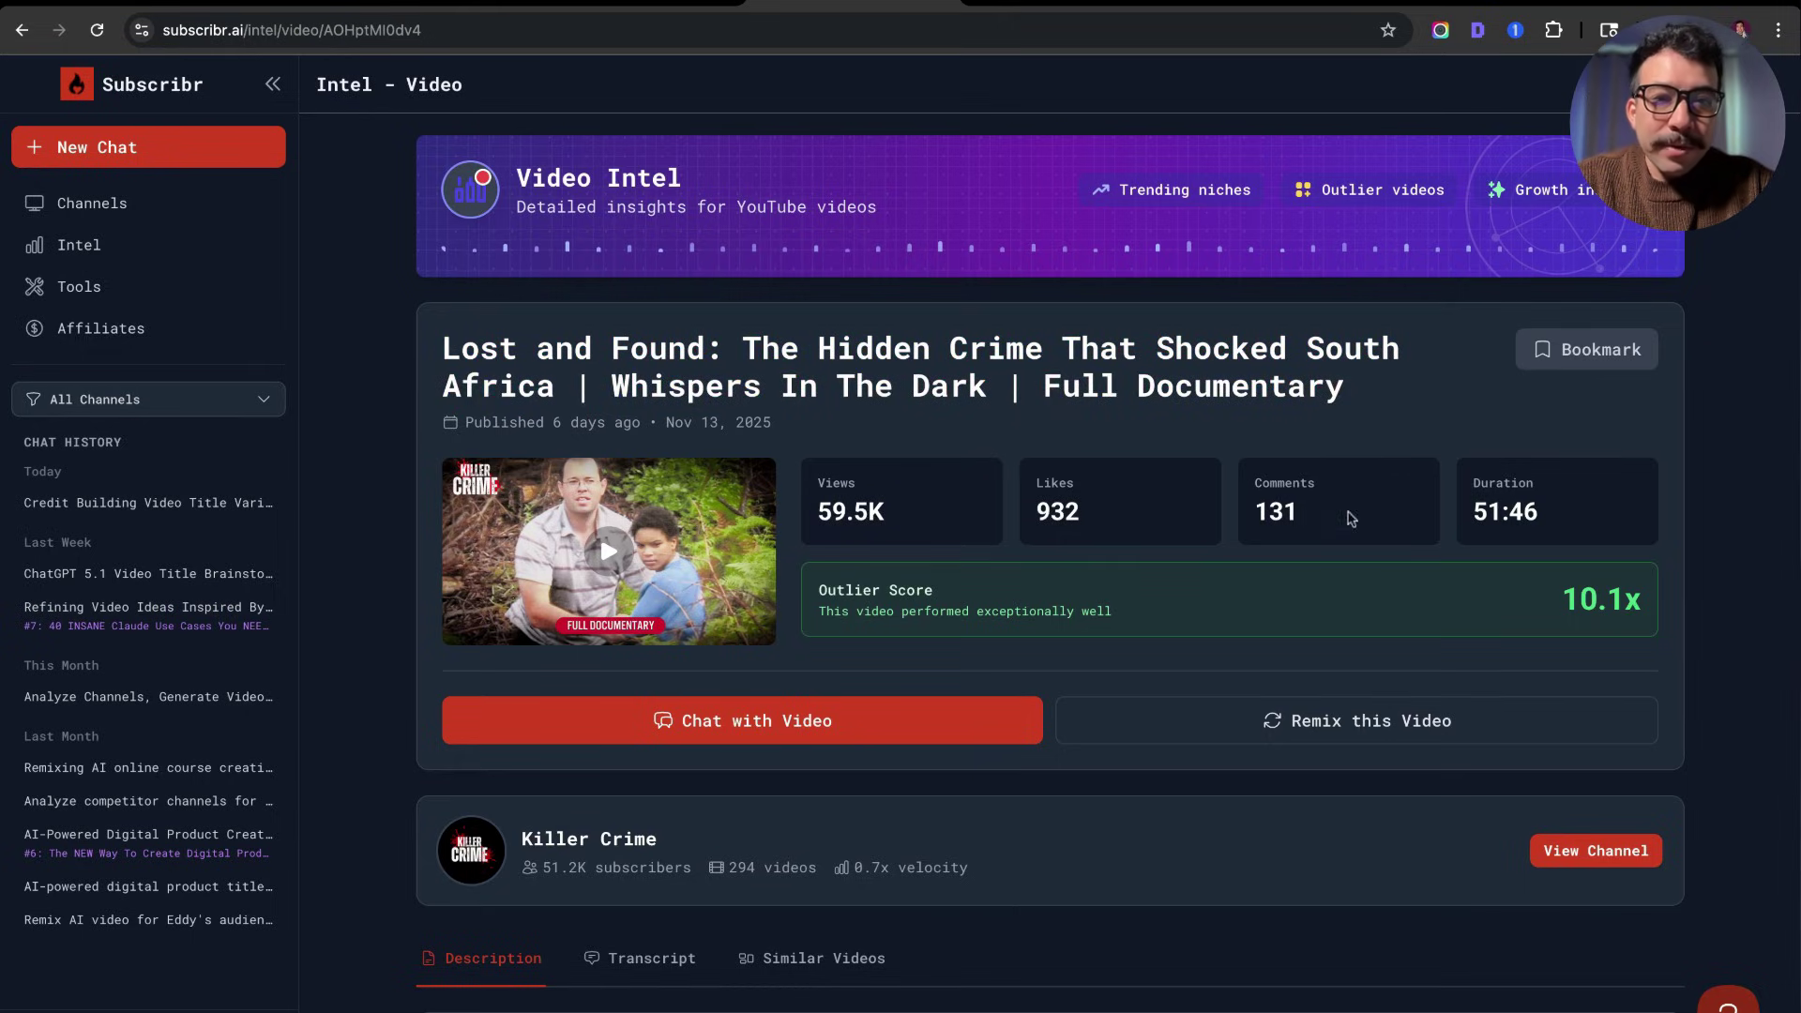
scroll(1347, 515, down, 3)
scroll(875, 439, up, 2)
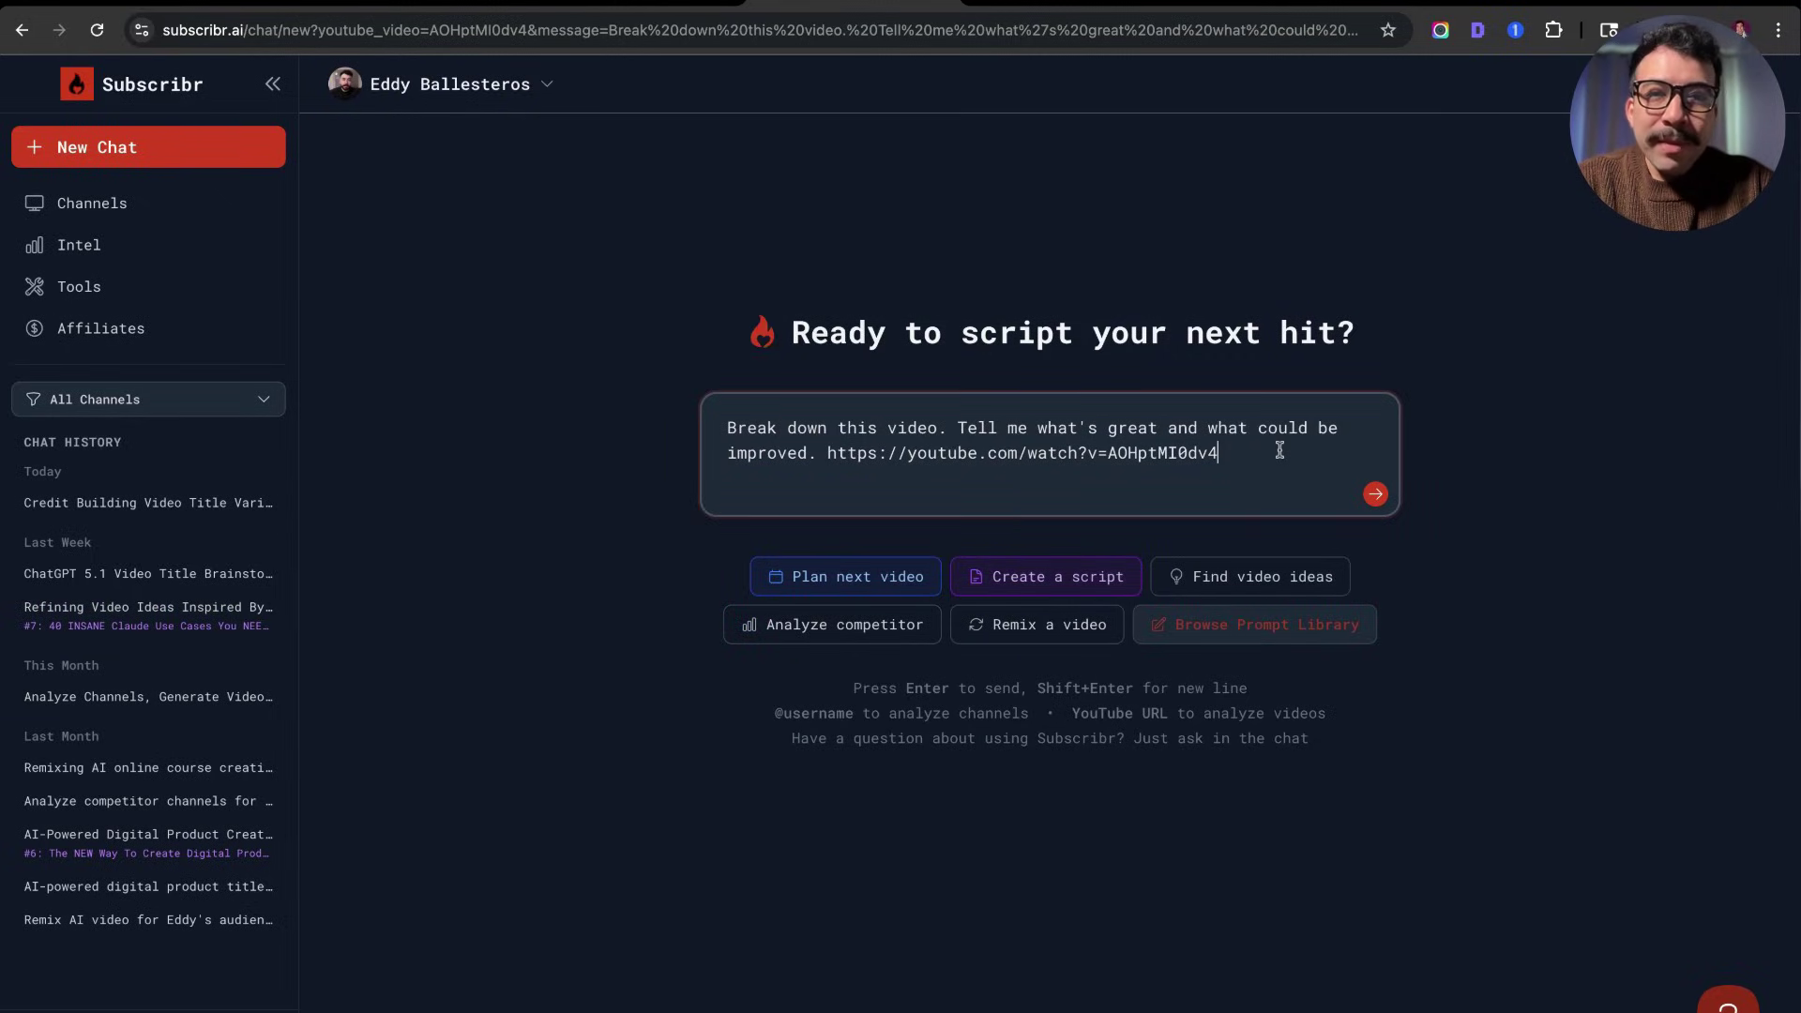
- Send the prefilled prompt and read the AI's breakdown of the Lost and Found video, including transferable title ideas
key(Return)
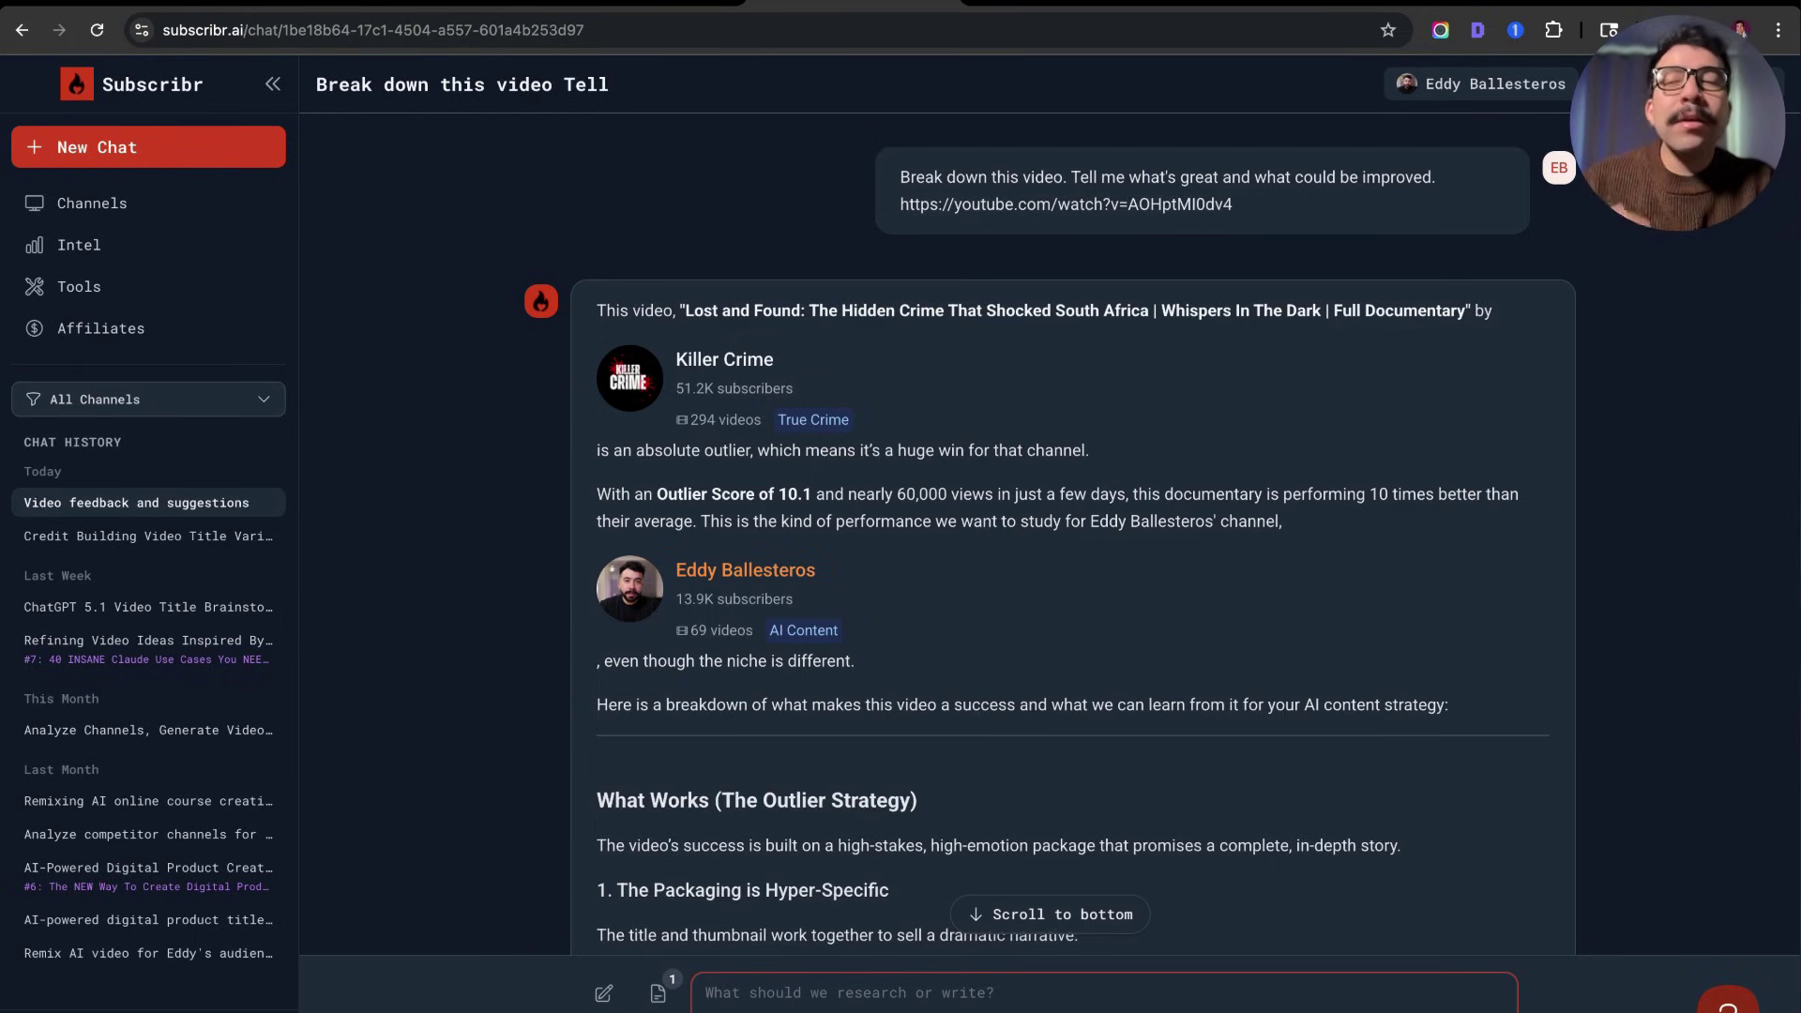
scroll(1085, 534, down, 4)
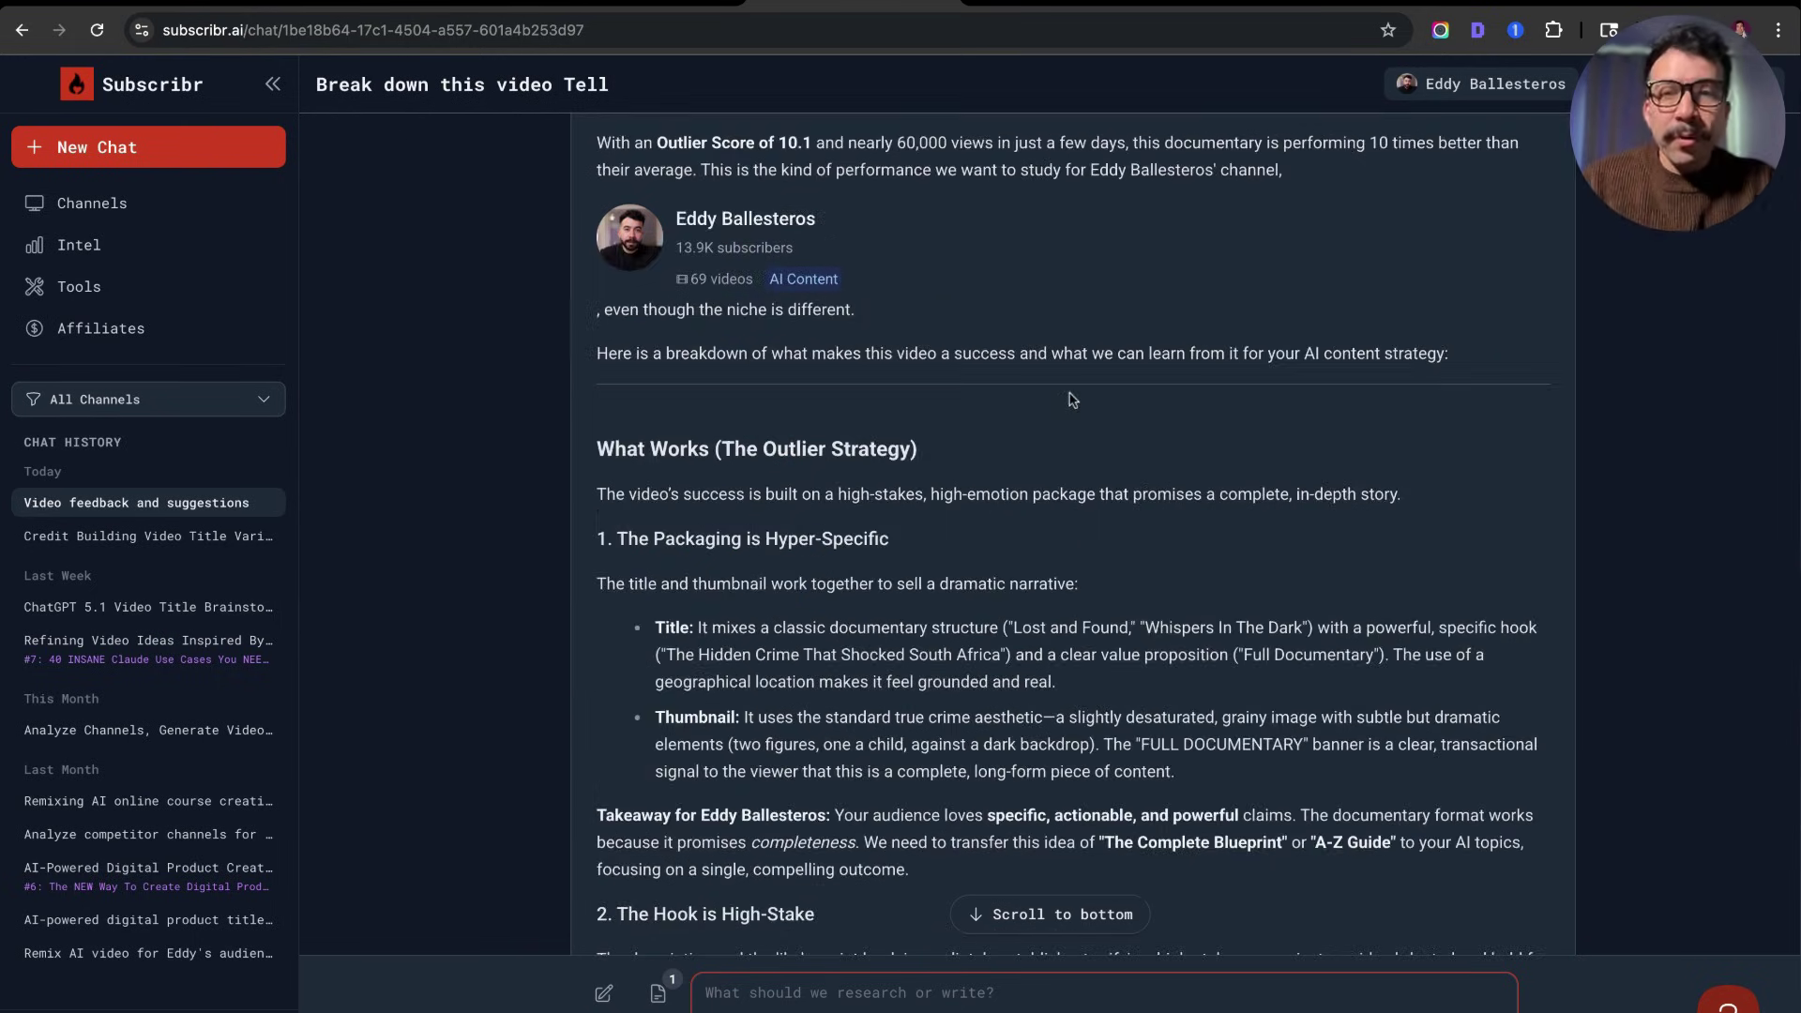
scroll(1085, 534, down, 12)
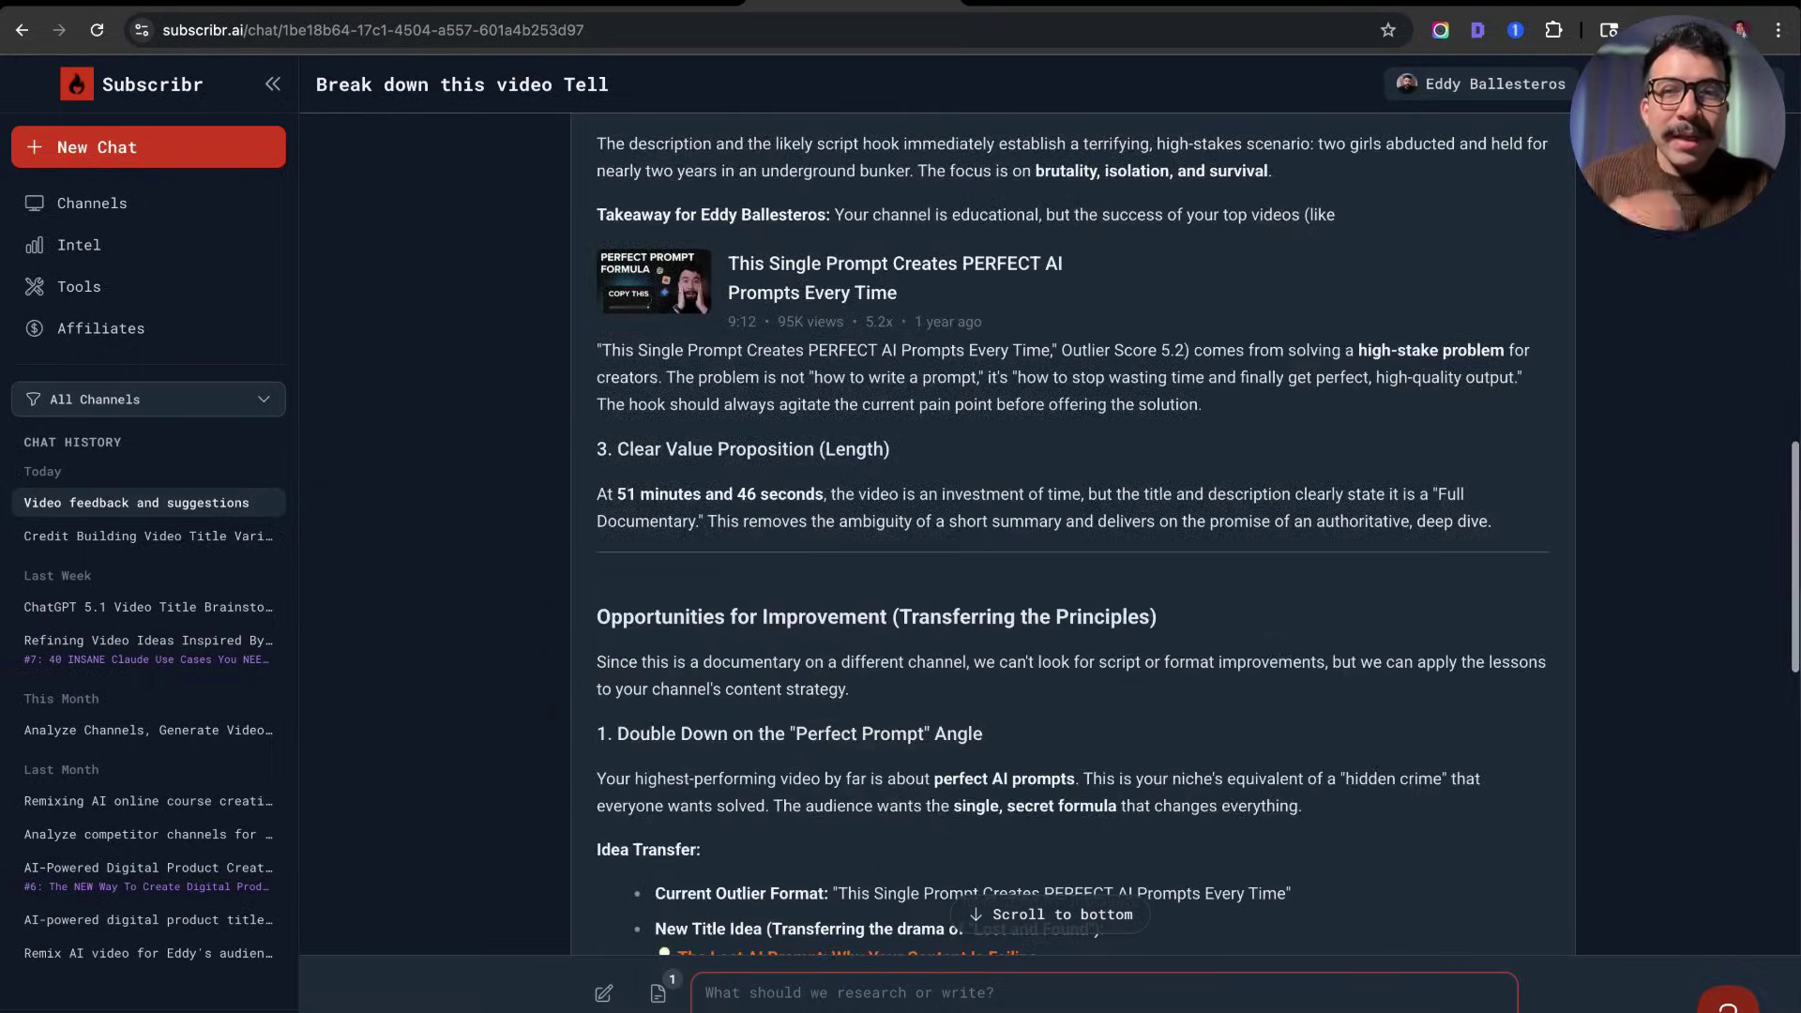
scroll(1086, 535, down, 3)
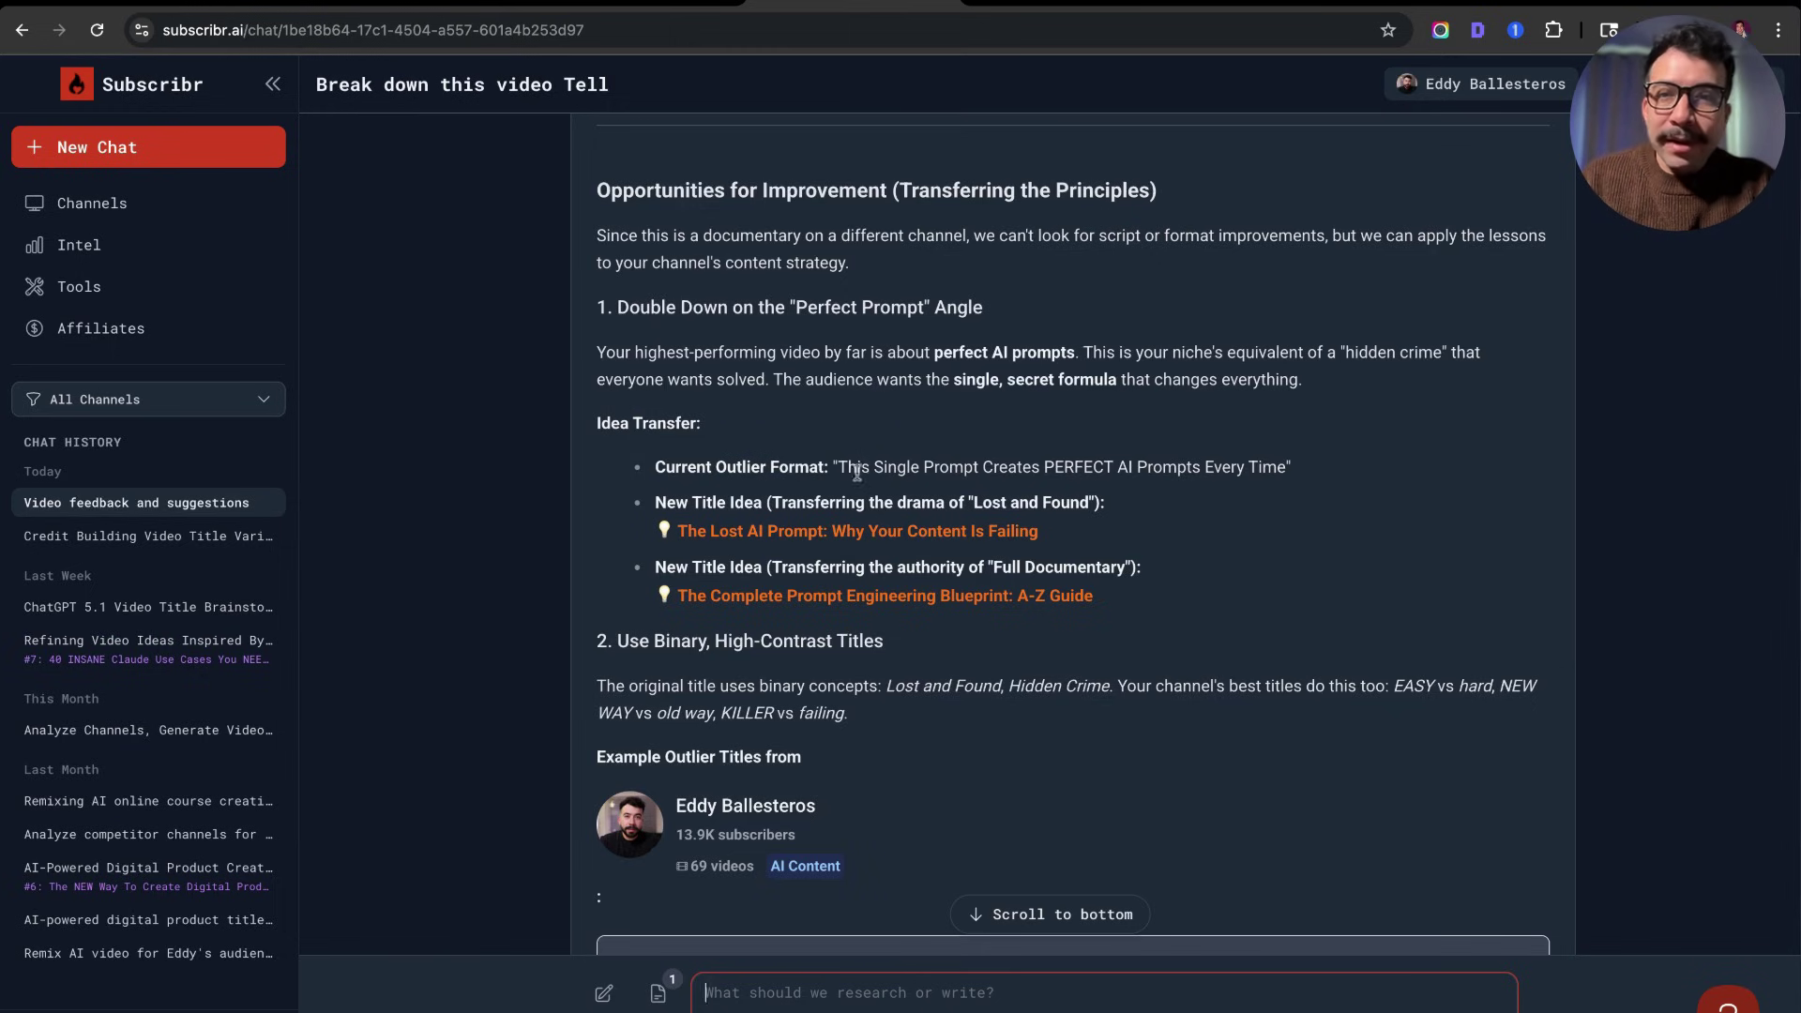
scroll(843, 466, up, 15)
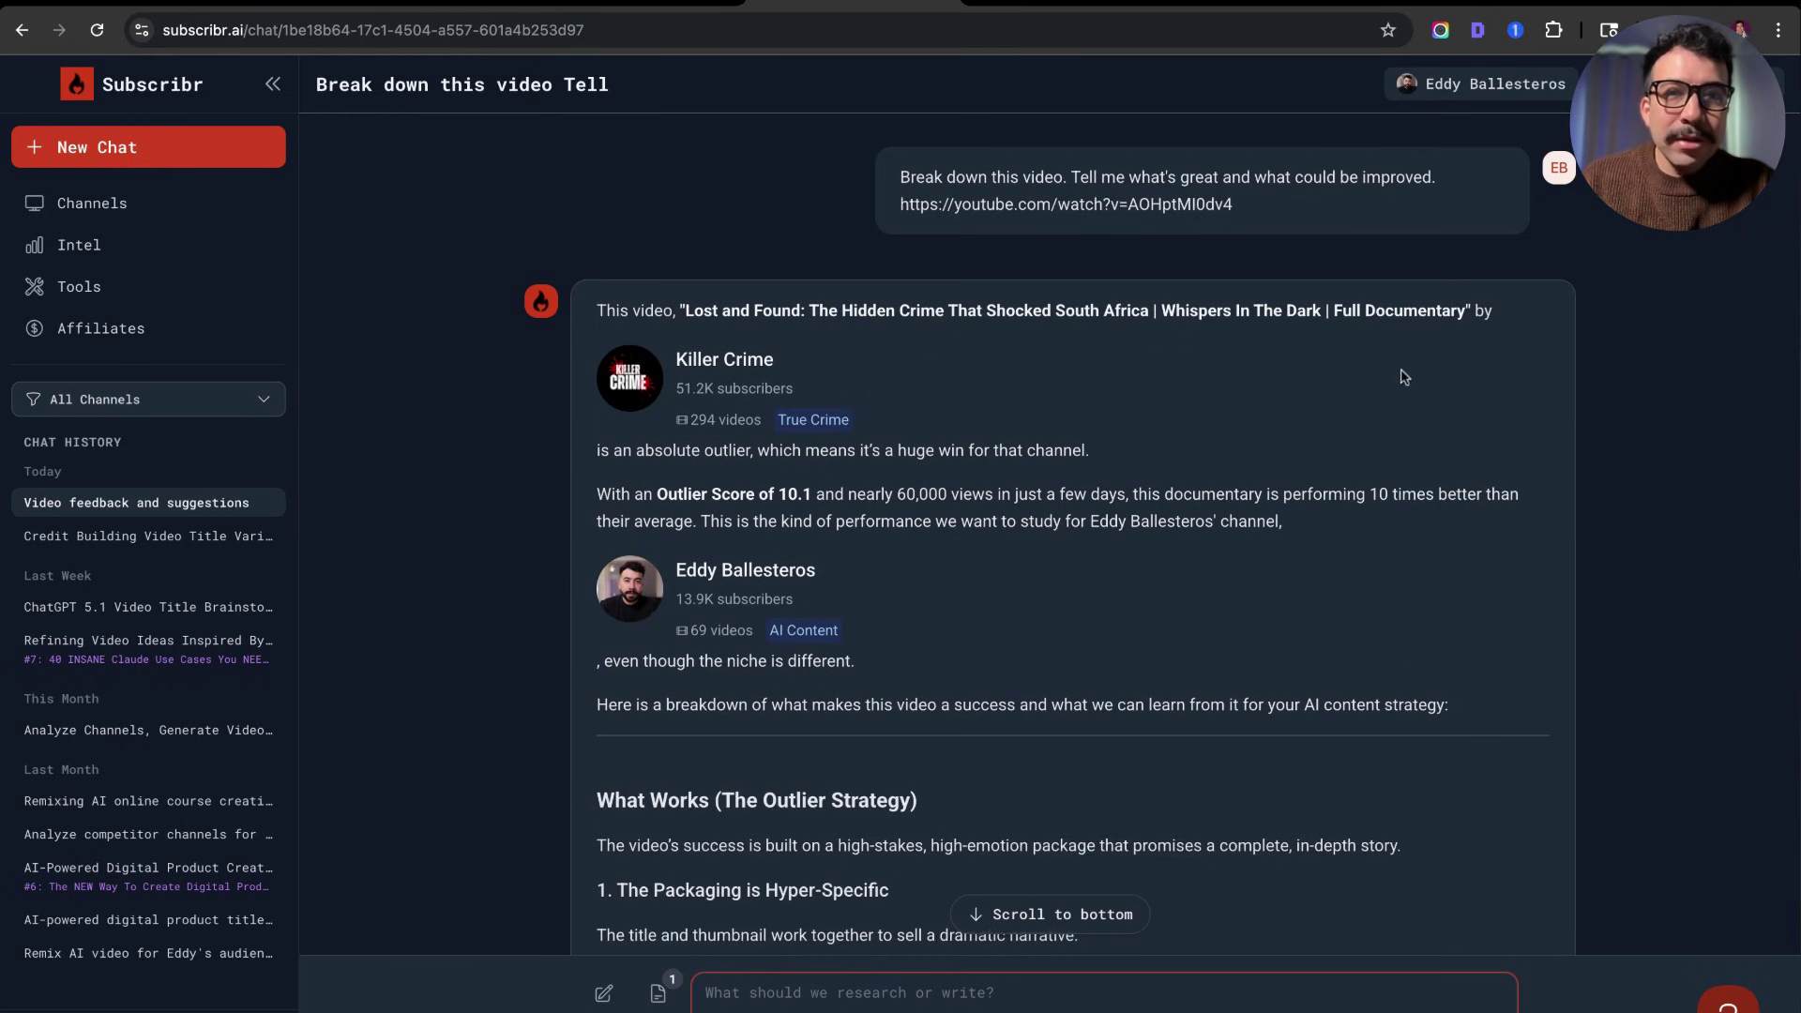
scroll(1445, 612, down, 15)
scroll(1445, 611, down, 1)
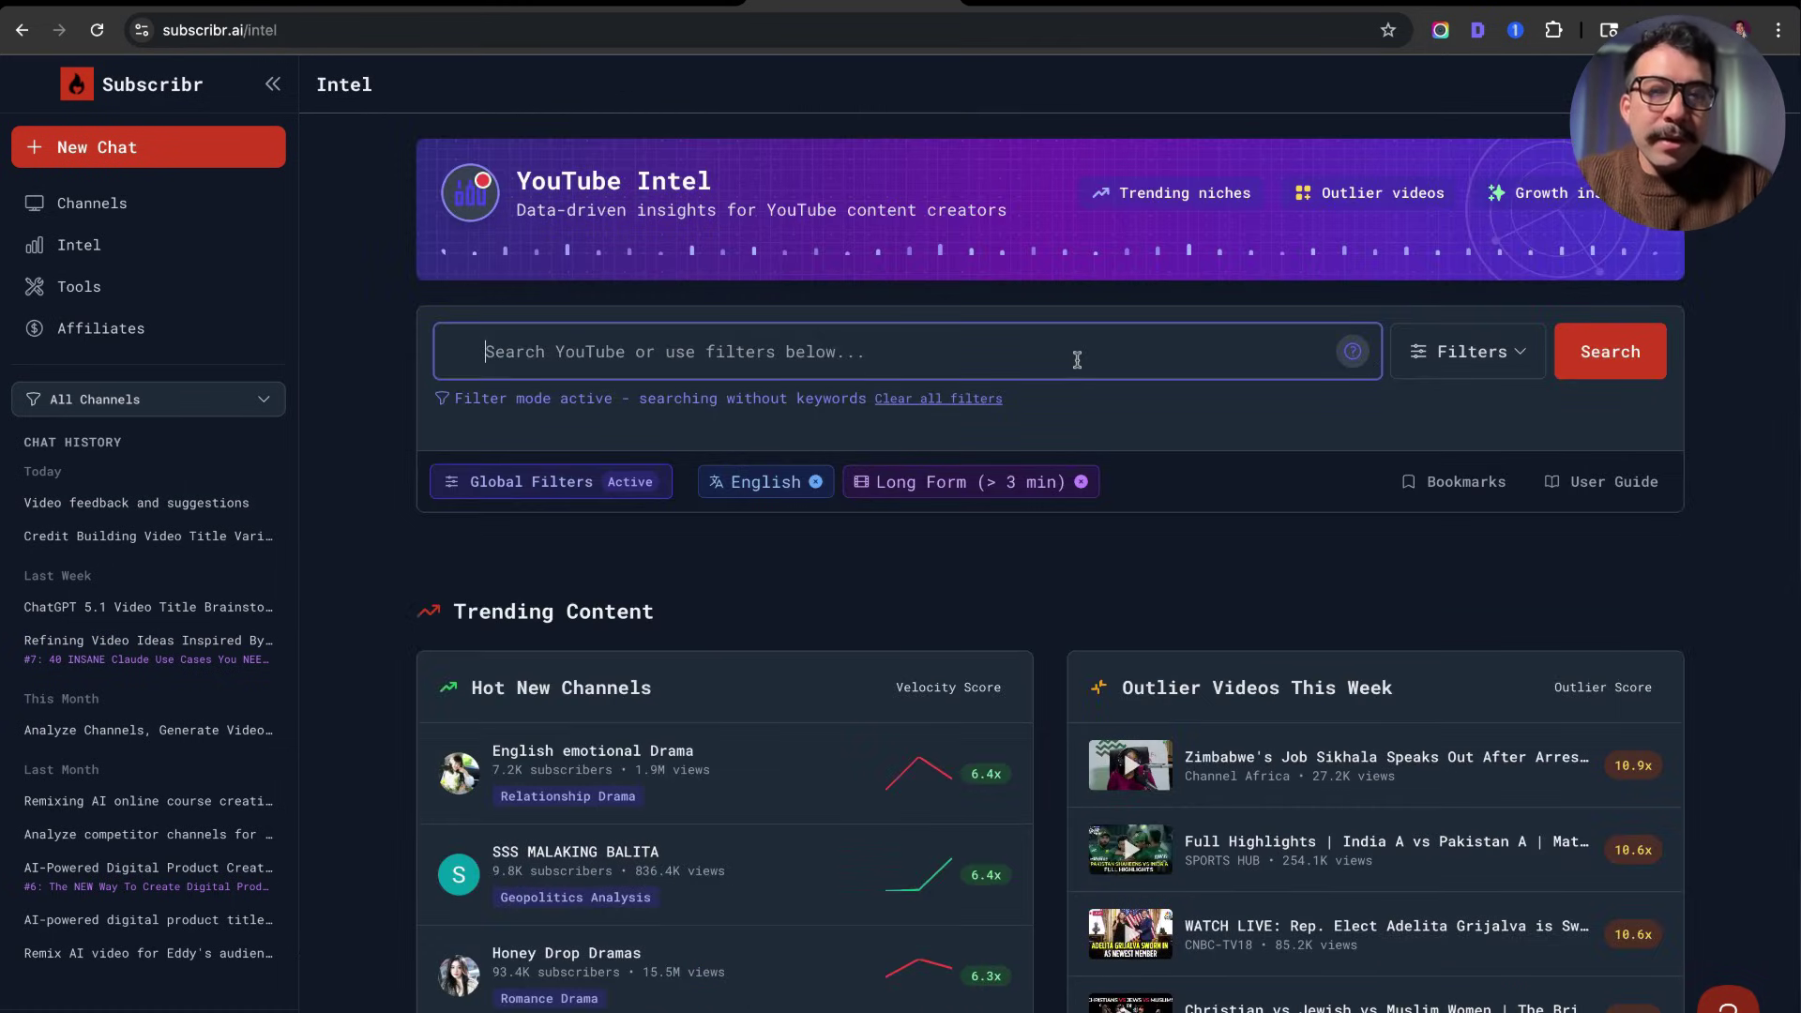
- Search YouTube Intel for 'AI tools' and browse the 200 video results, sorted by relevancy
scroll(1063, 601, down, 2)
scroll(1032, 413, up, 2)
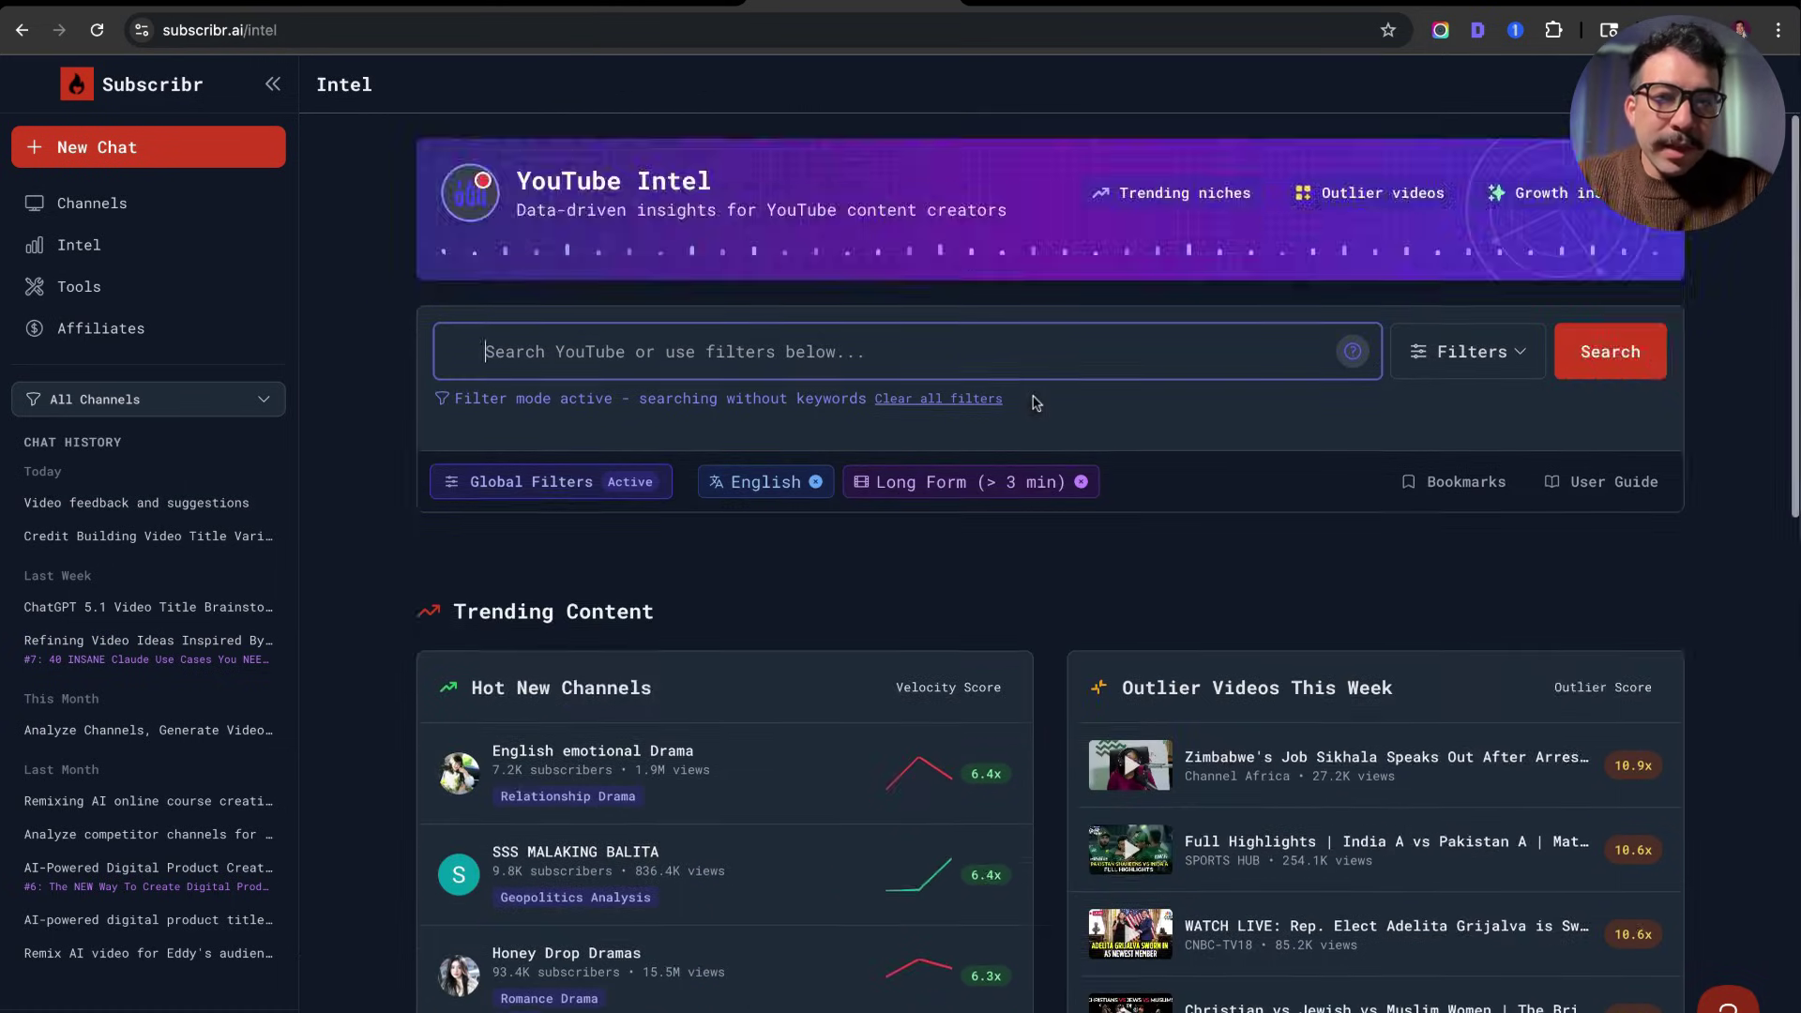
click(1030, 352)
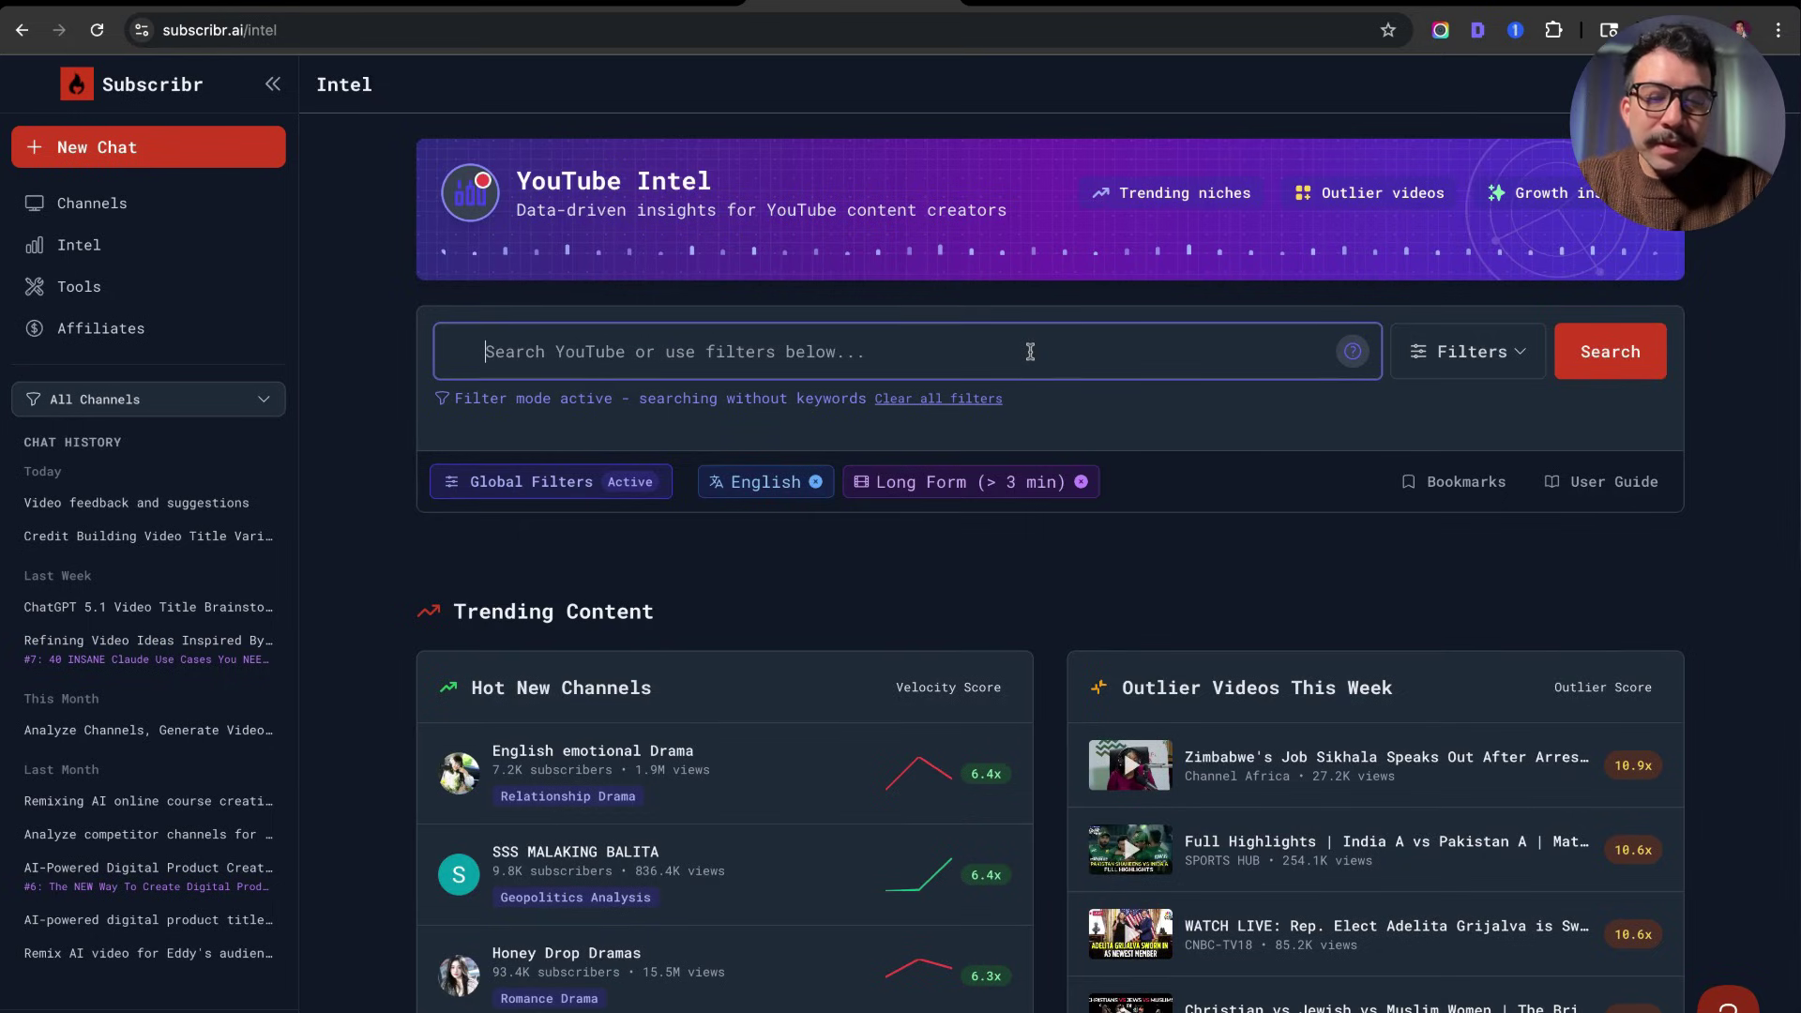
text(AI tools)
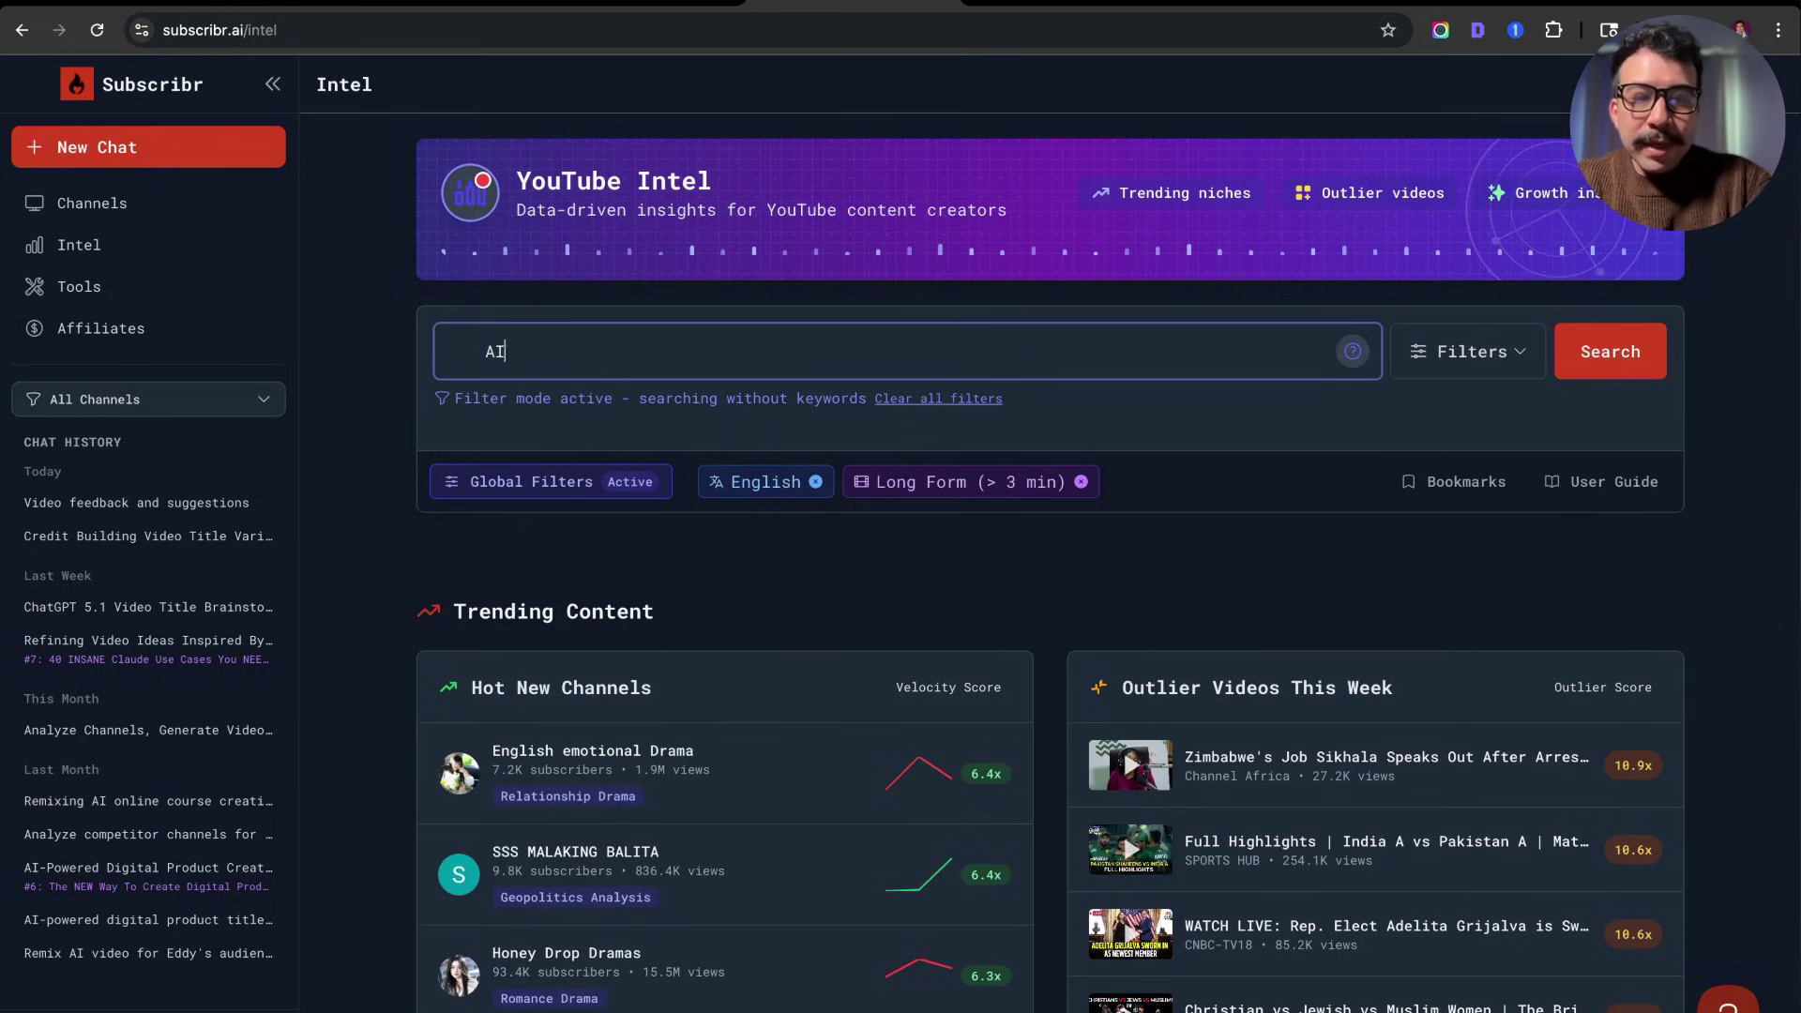
click(1443, 366)
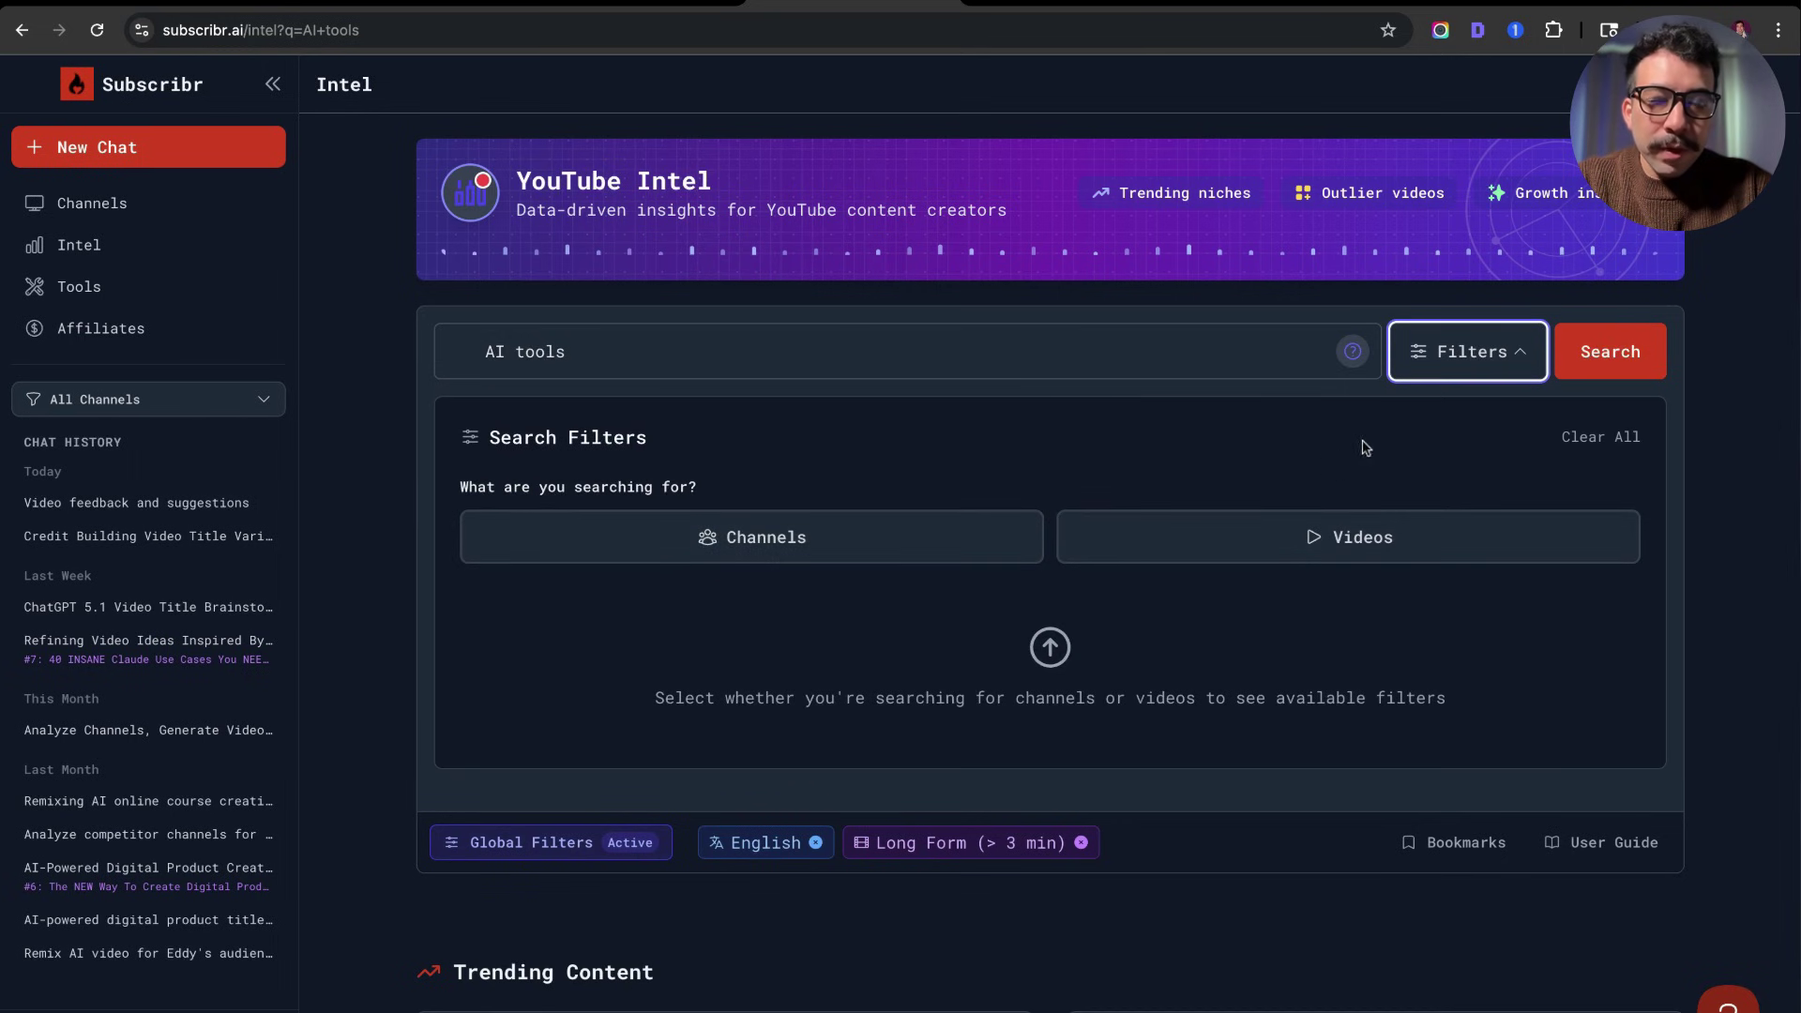
click(1606, 361)
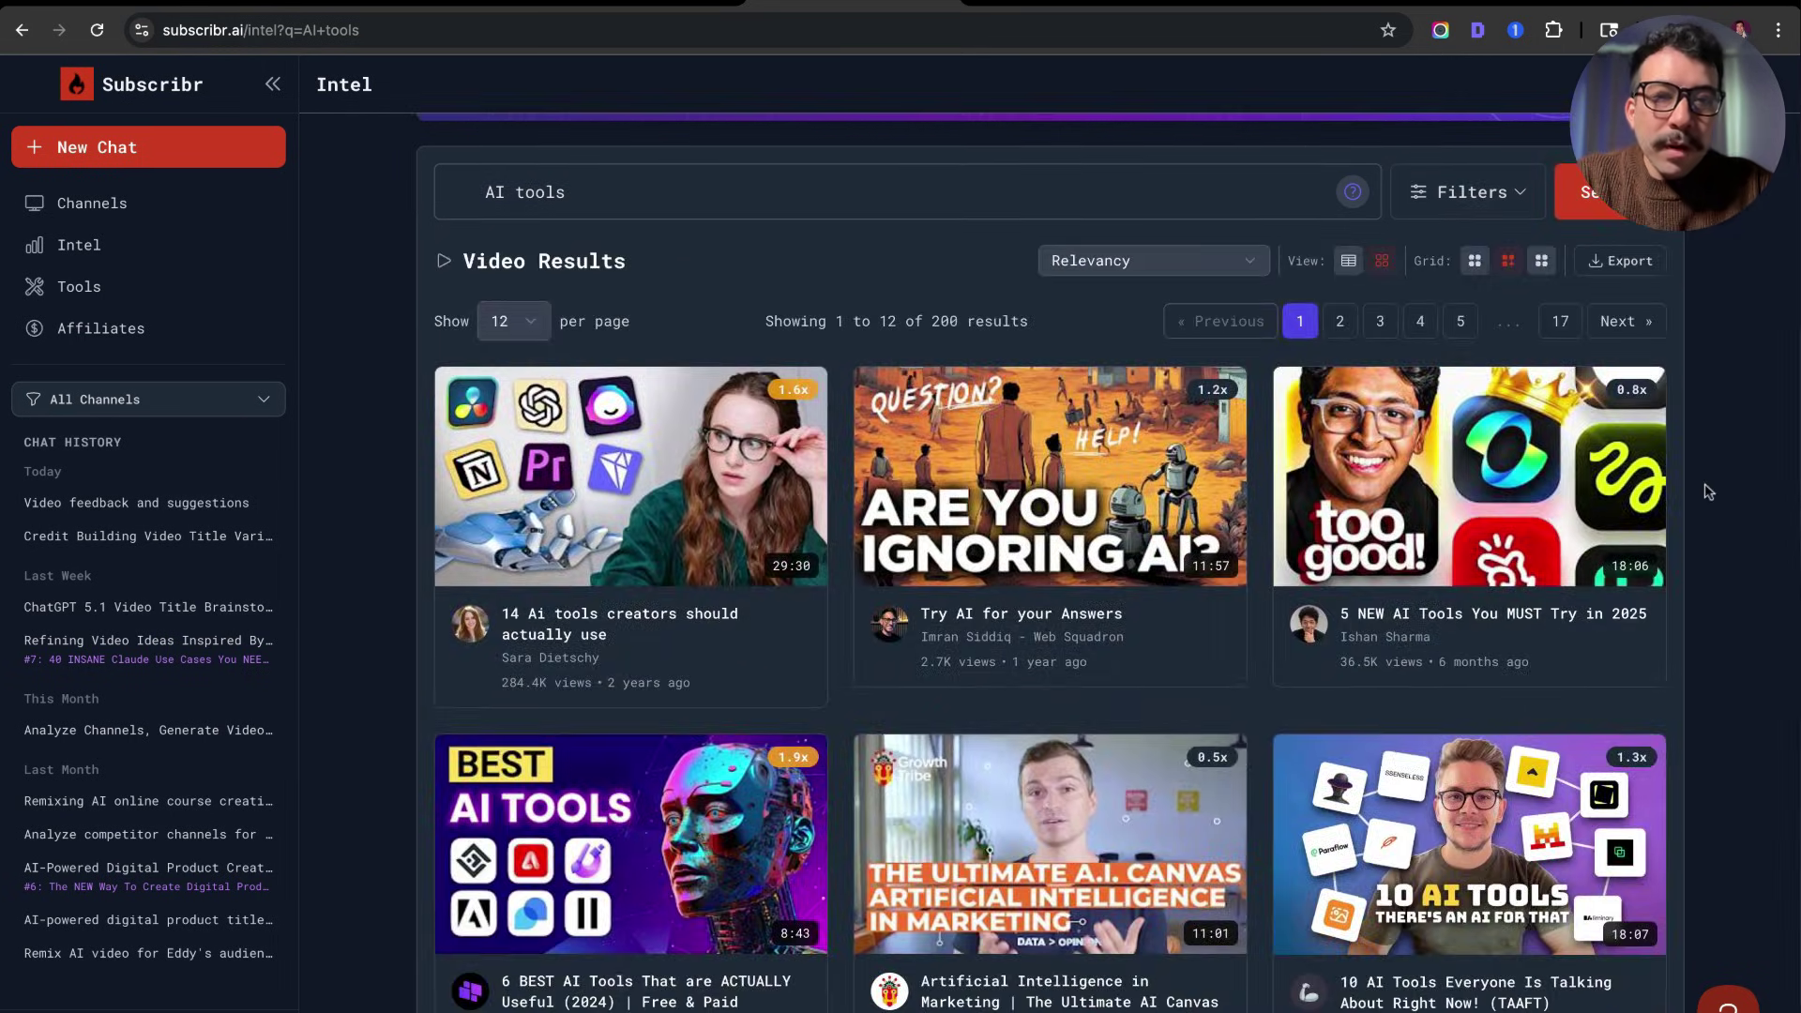
scroll(1253, 377, up, 1)
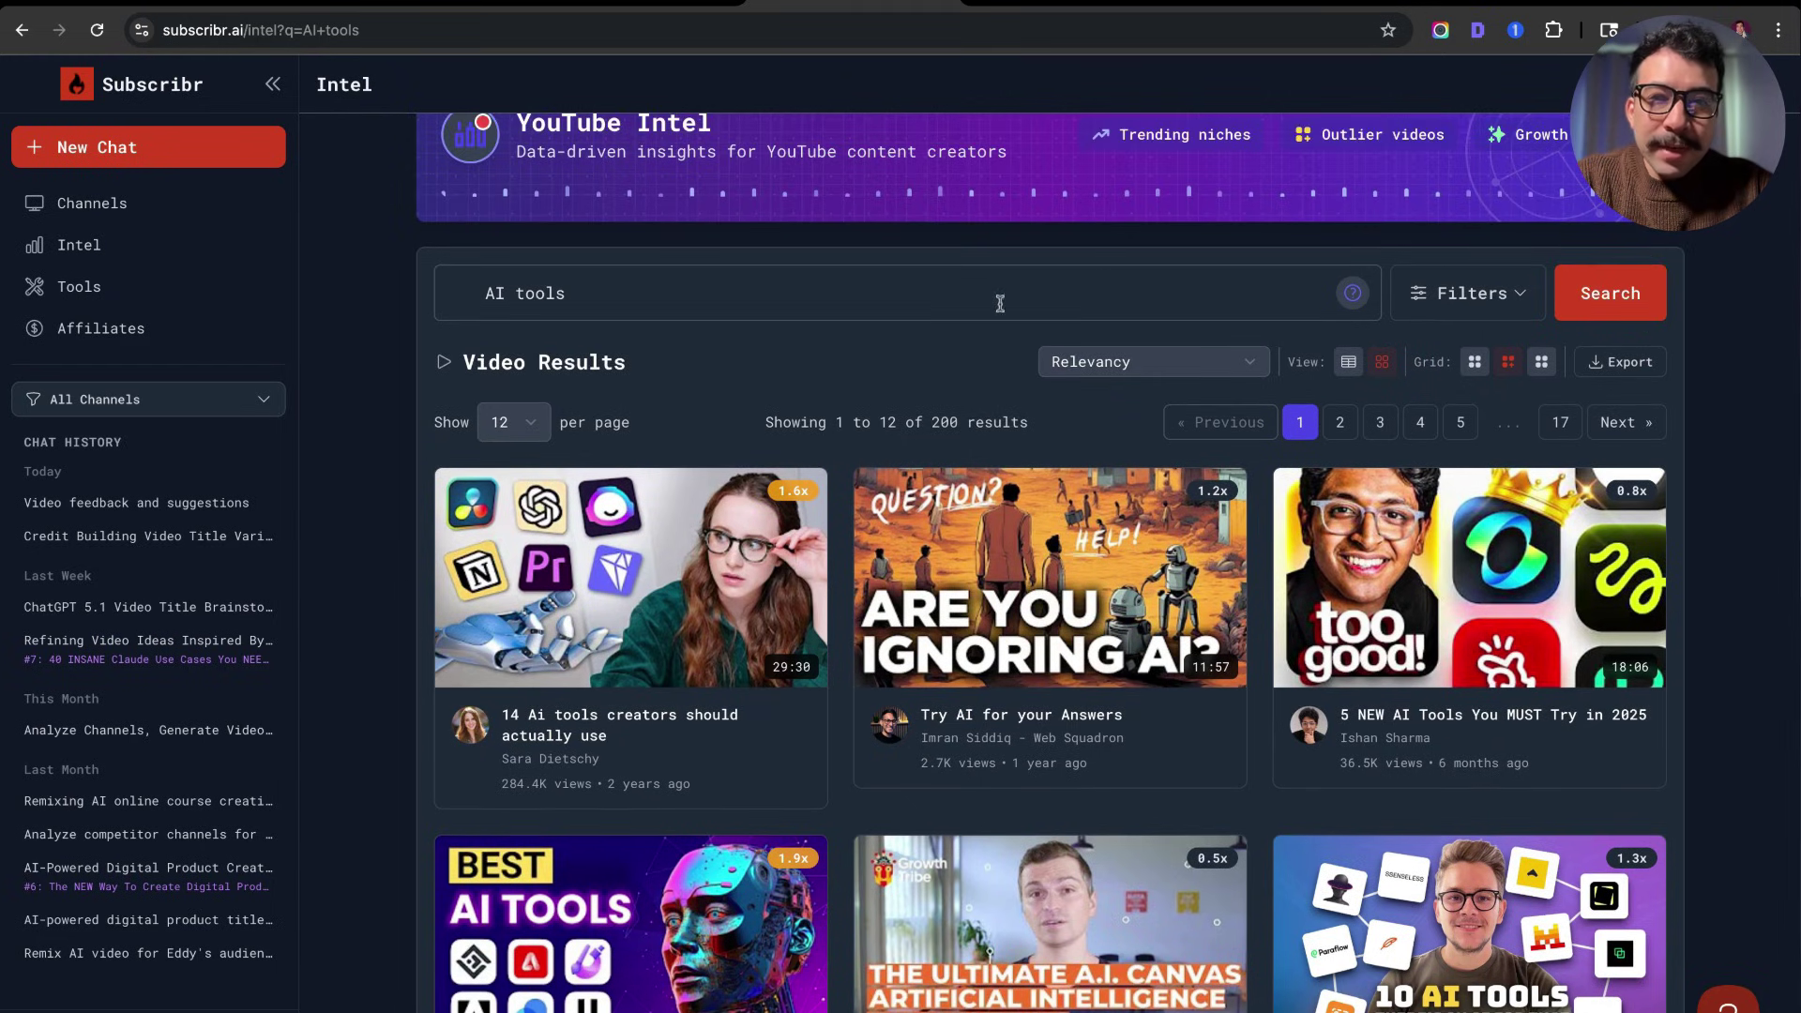
scroll(914, 428, down, 3)
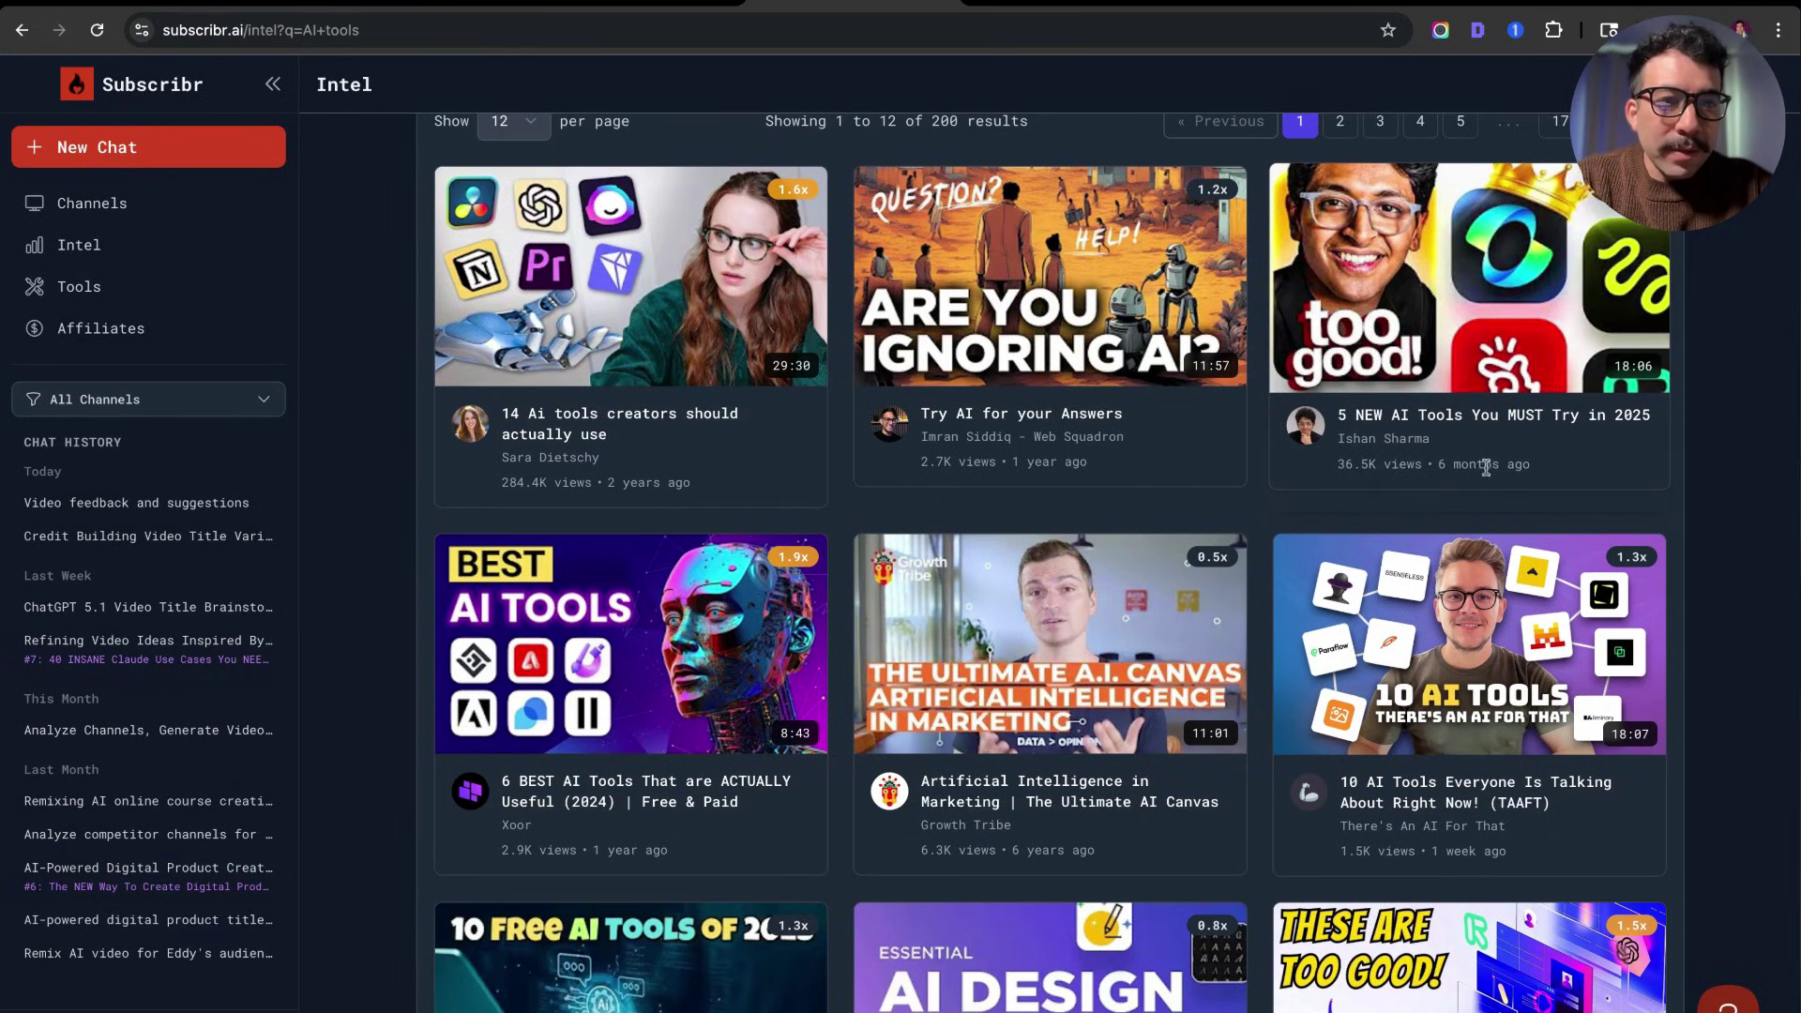
scroll(1641, 340, up, 1)
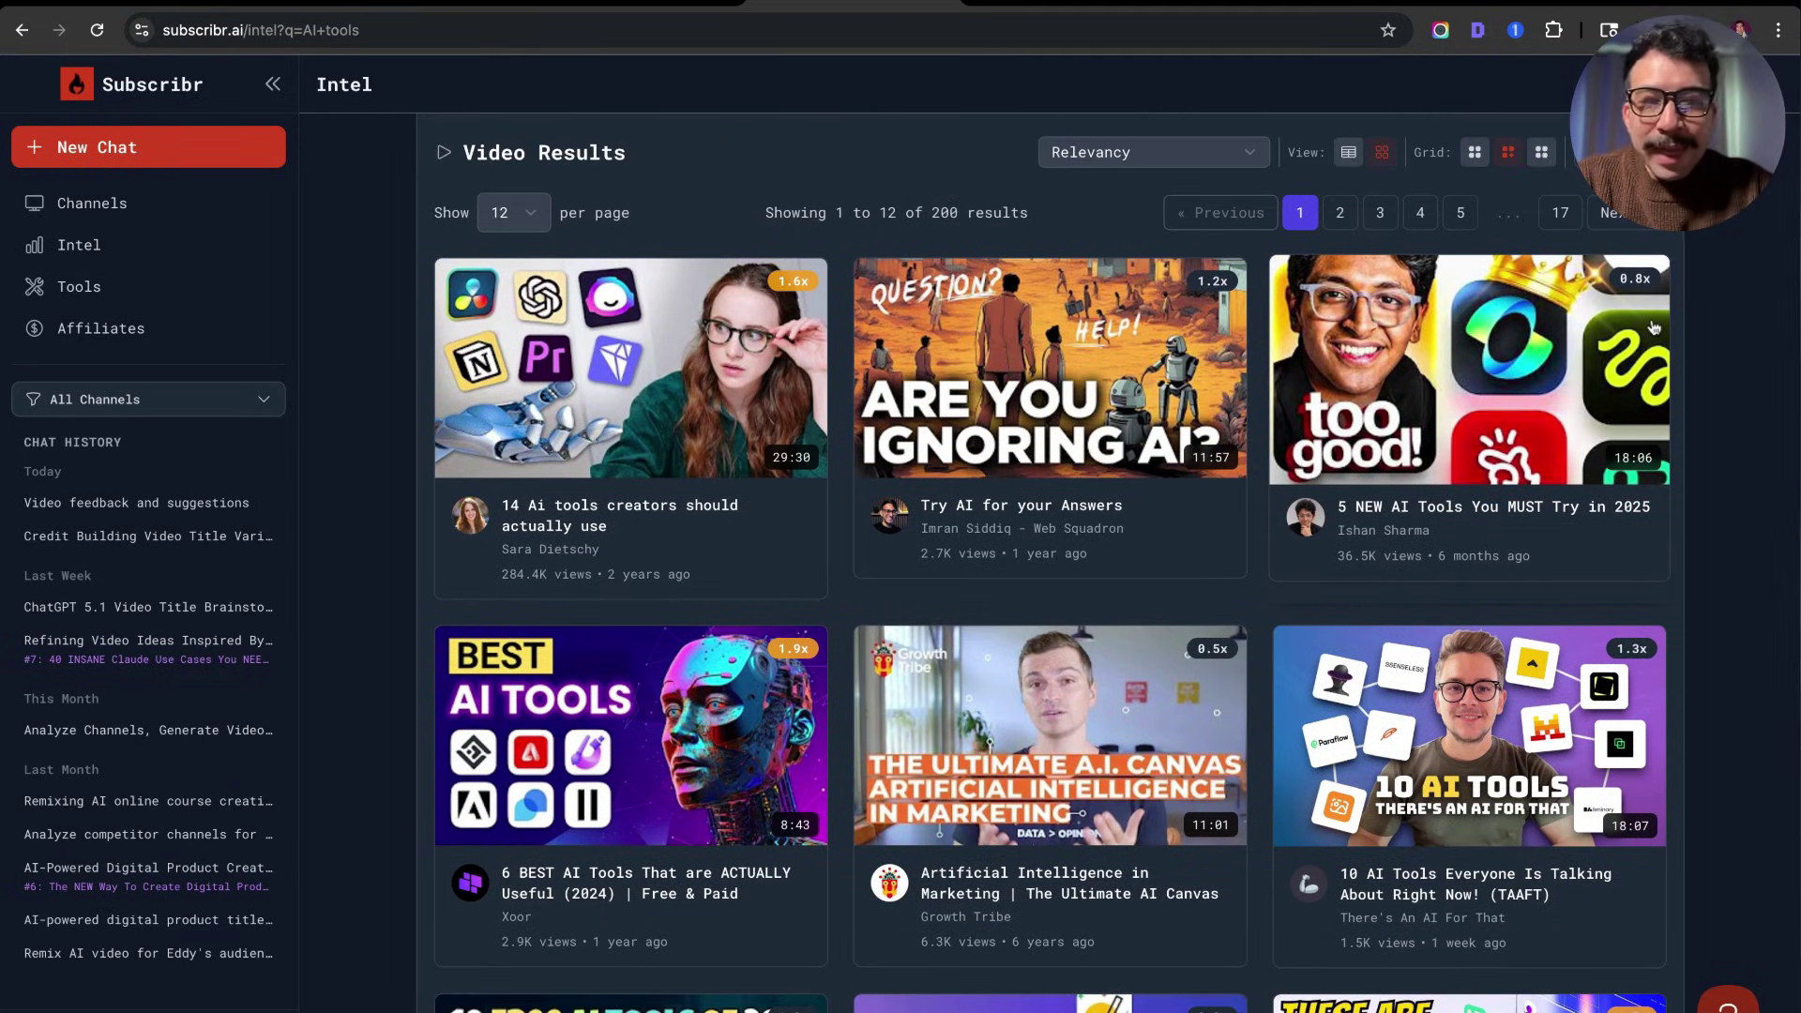
scroll(1679, 422, up, 3)
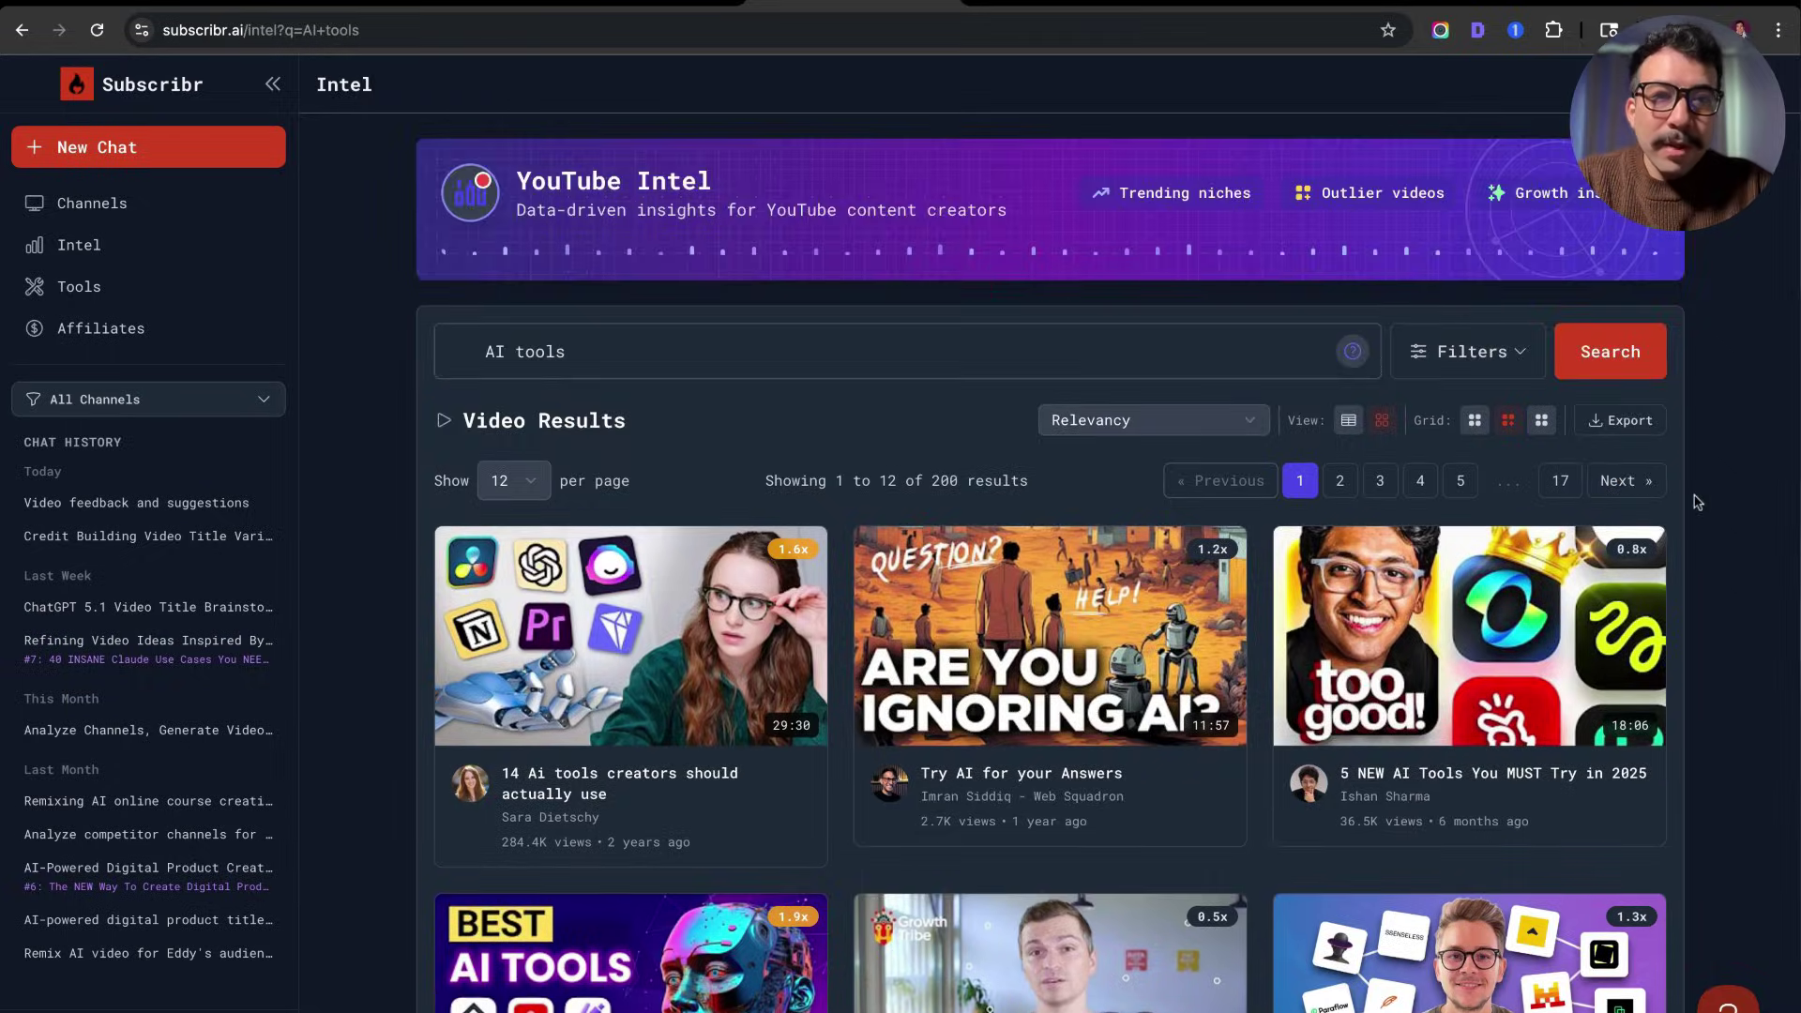